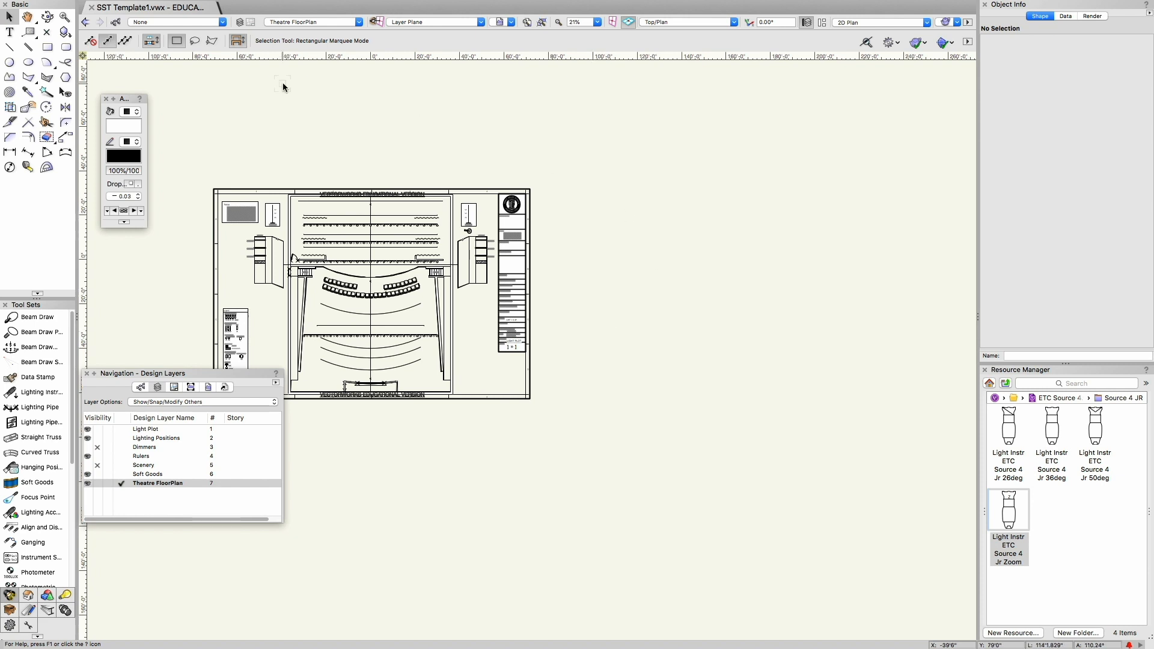
Step: Save a copy of the drawing to the Desktop as SST Template Test in Vectorworks Drawings format
mouse_move(142, 7)
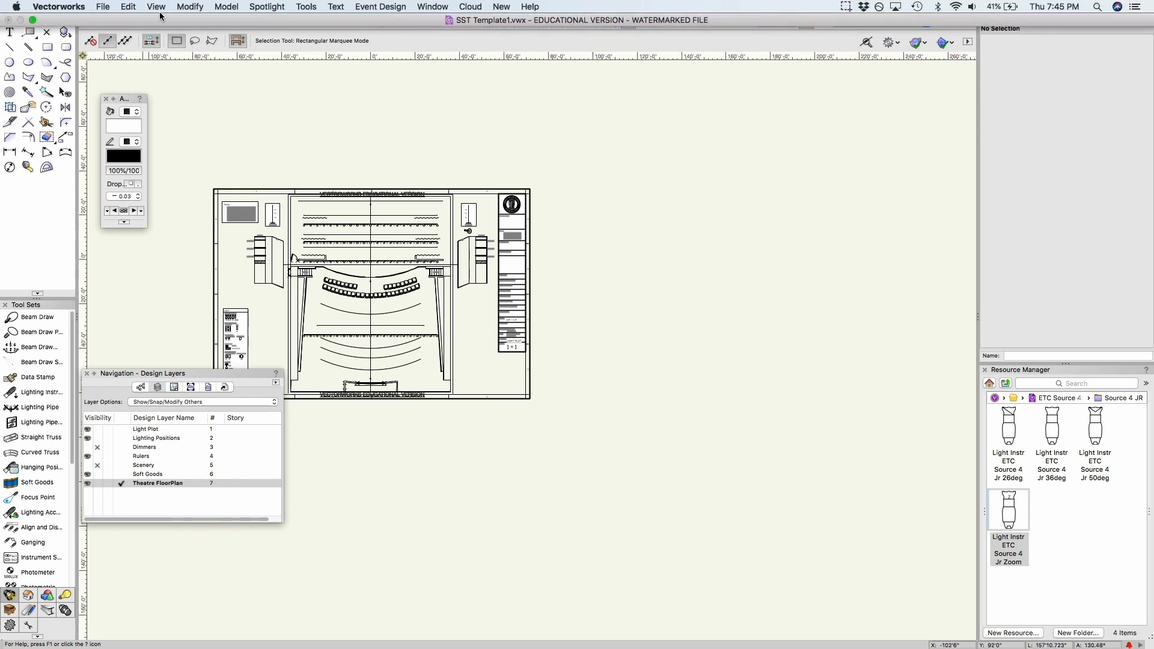
left_click(104, 7)
left_click(142, 96)
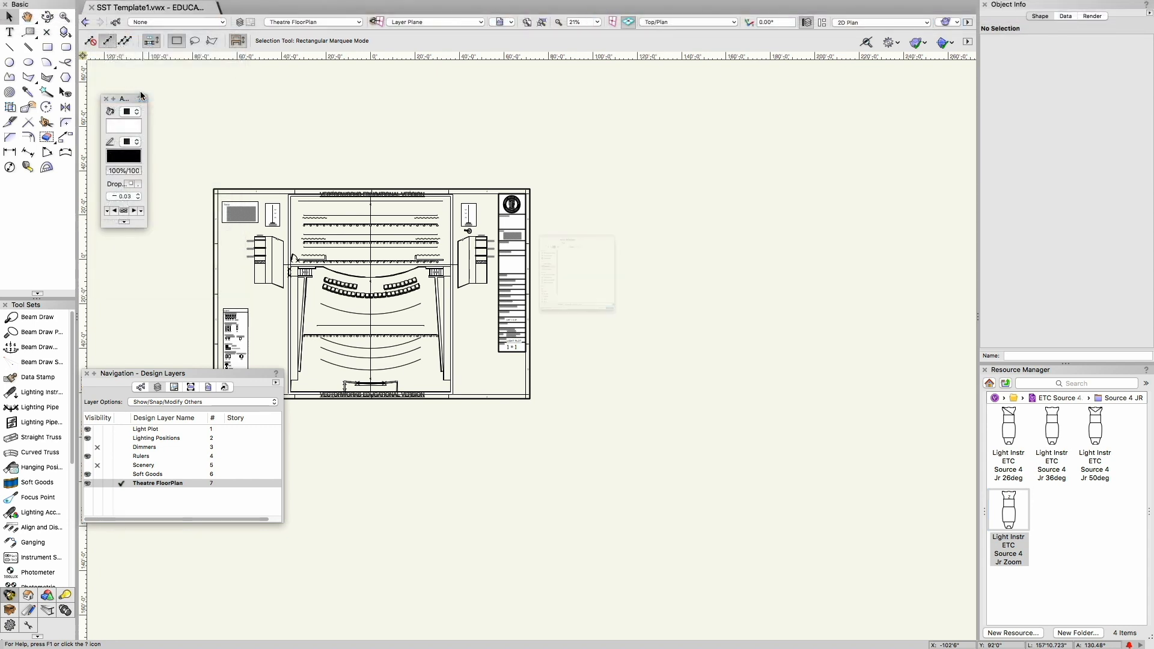
left_click(573, 82)
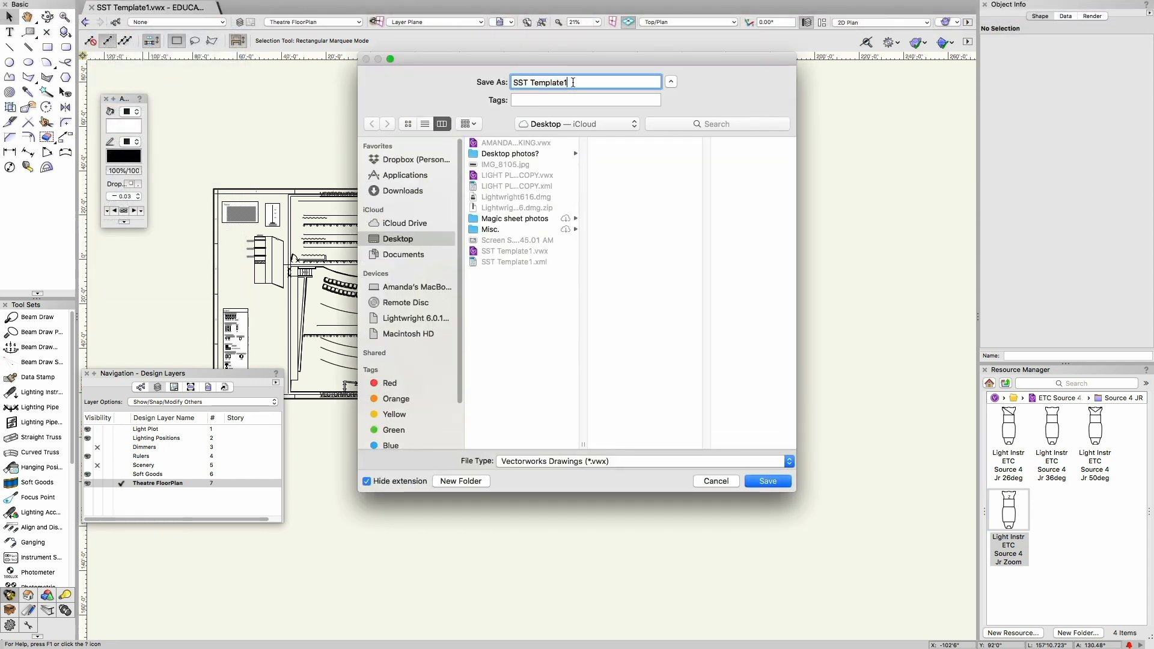
type("Test")
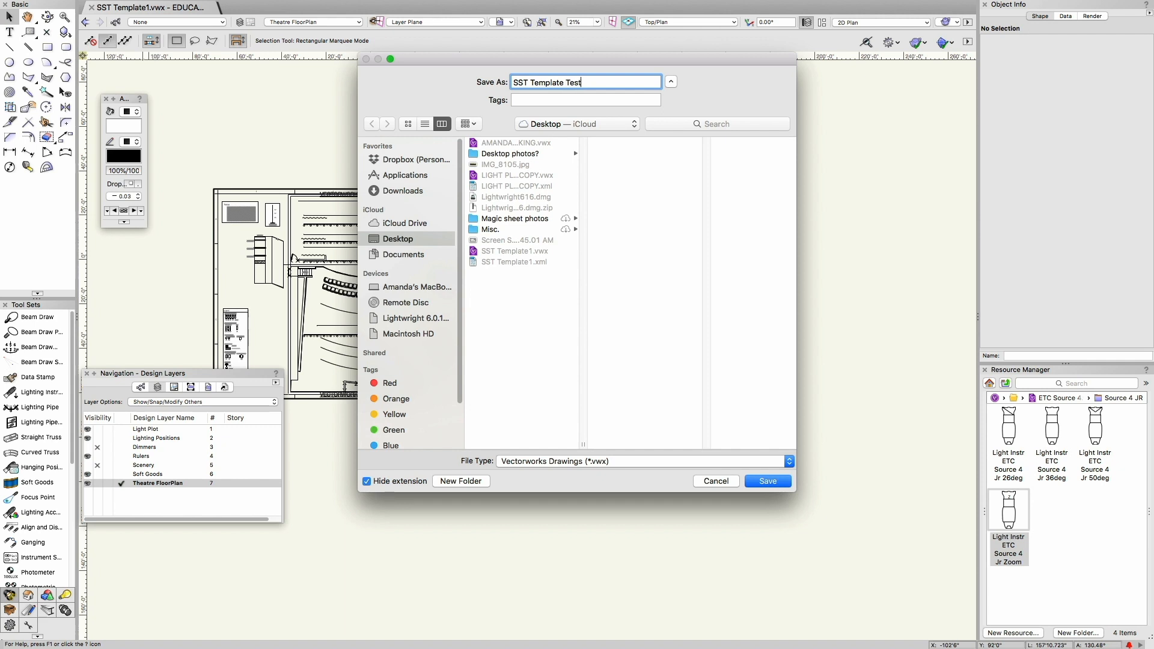
key("Return")
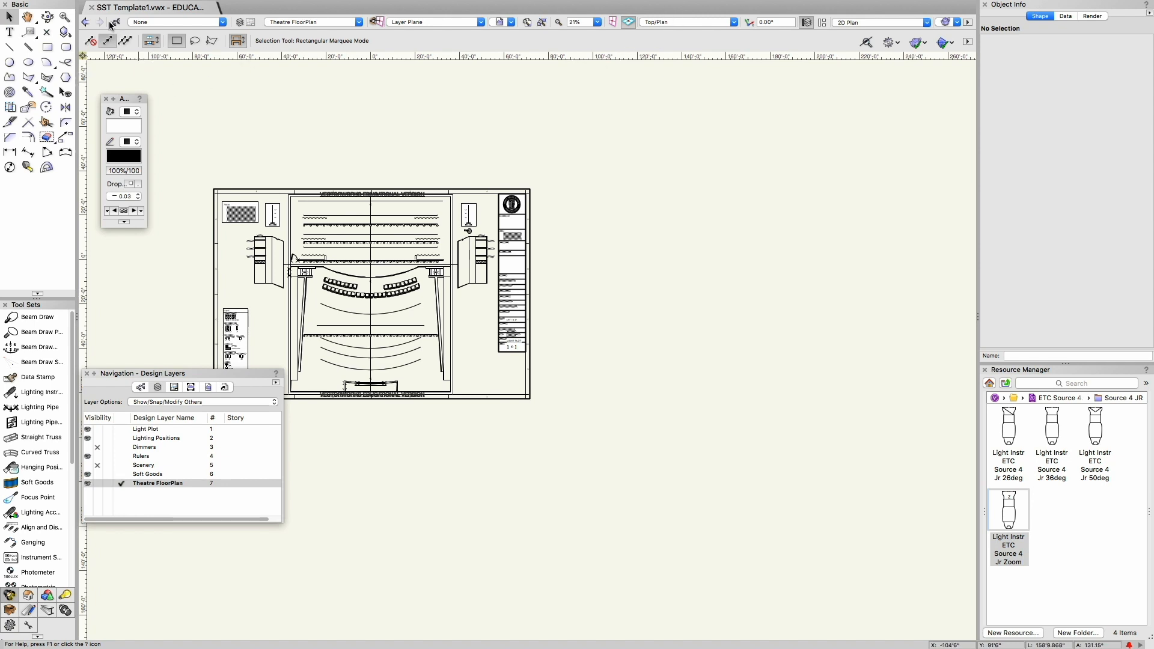
Step: Close SST Template1.vwx without saving its changes and open the recent file SST Template Test.vwx
left_click(90, 9)
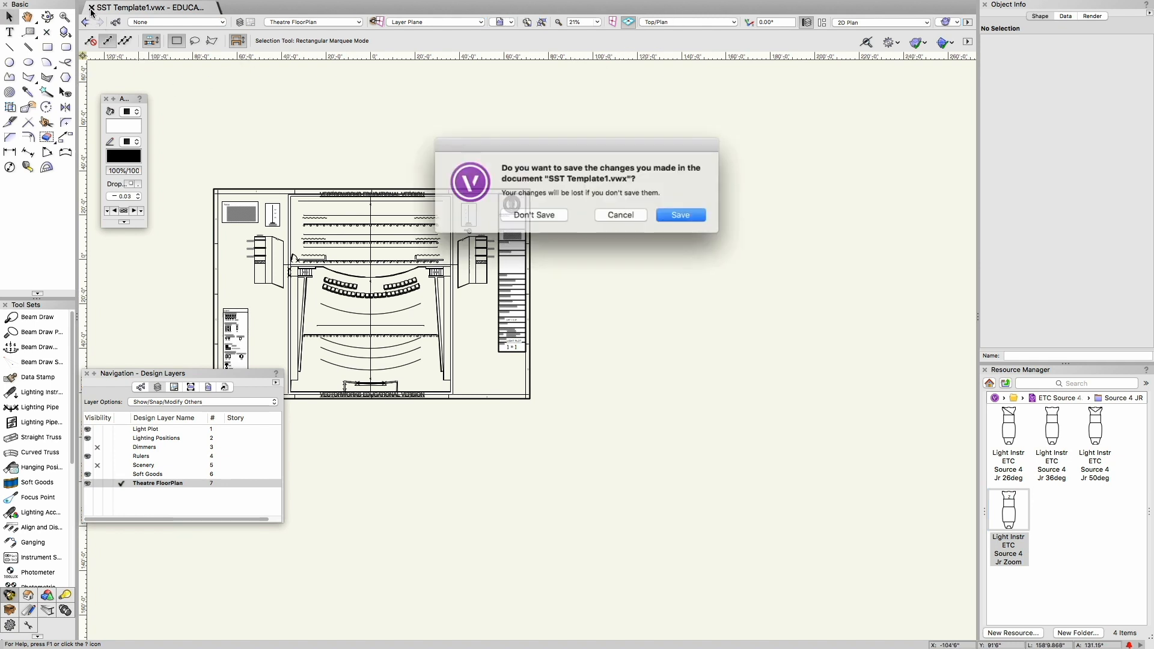
left_click(535, 214)
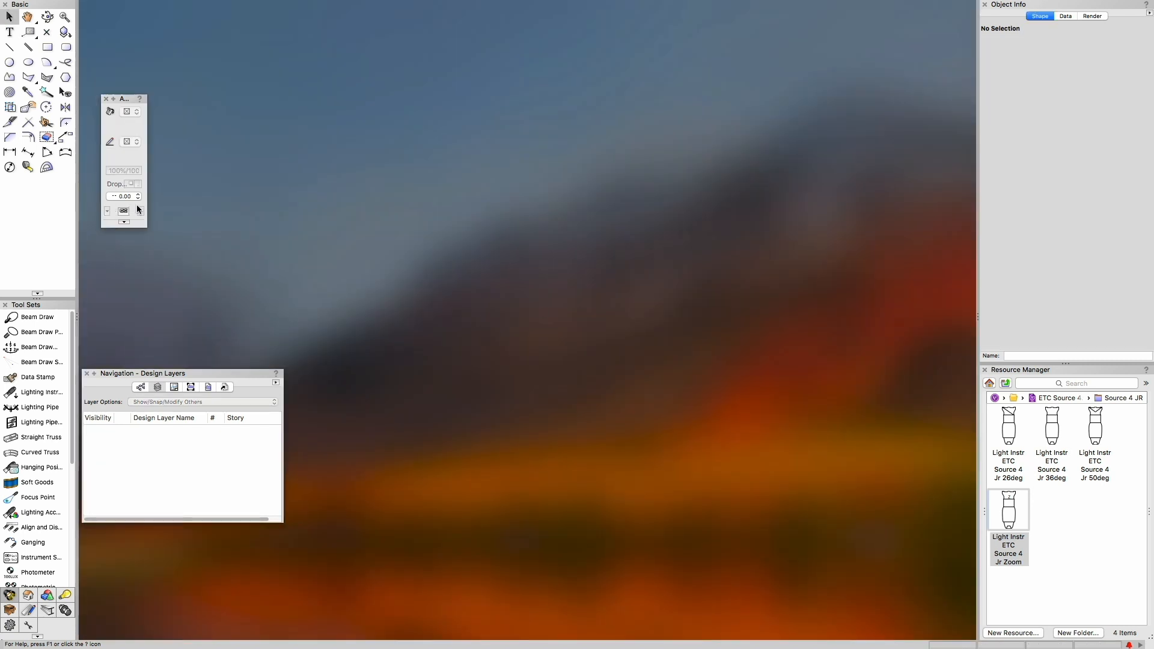
left_click(103, 7)
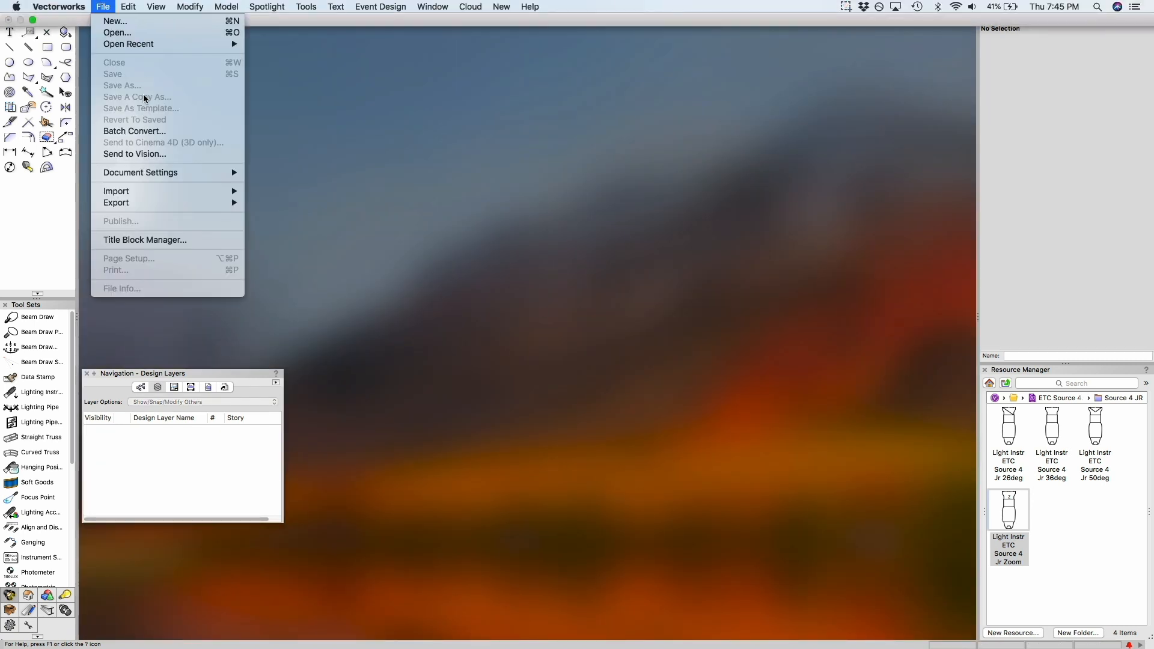
mouse_move(134, 45)
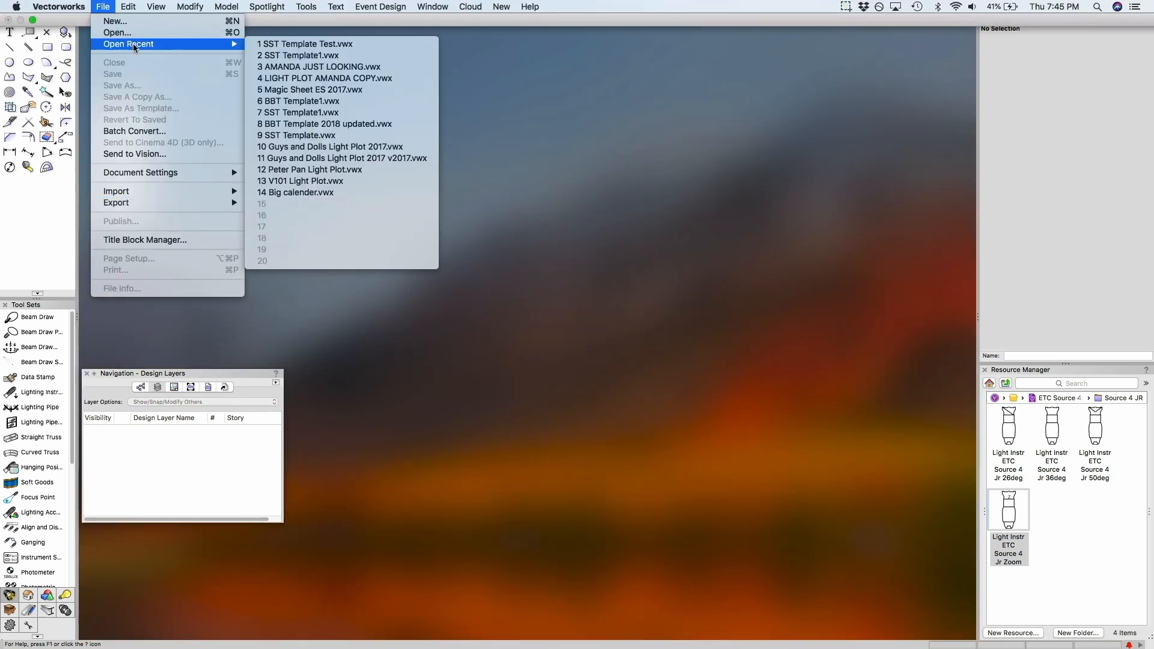
left_click(320, 46)
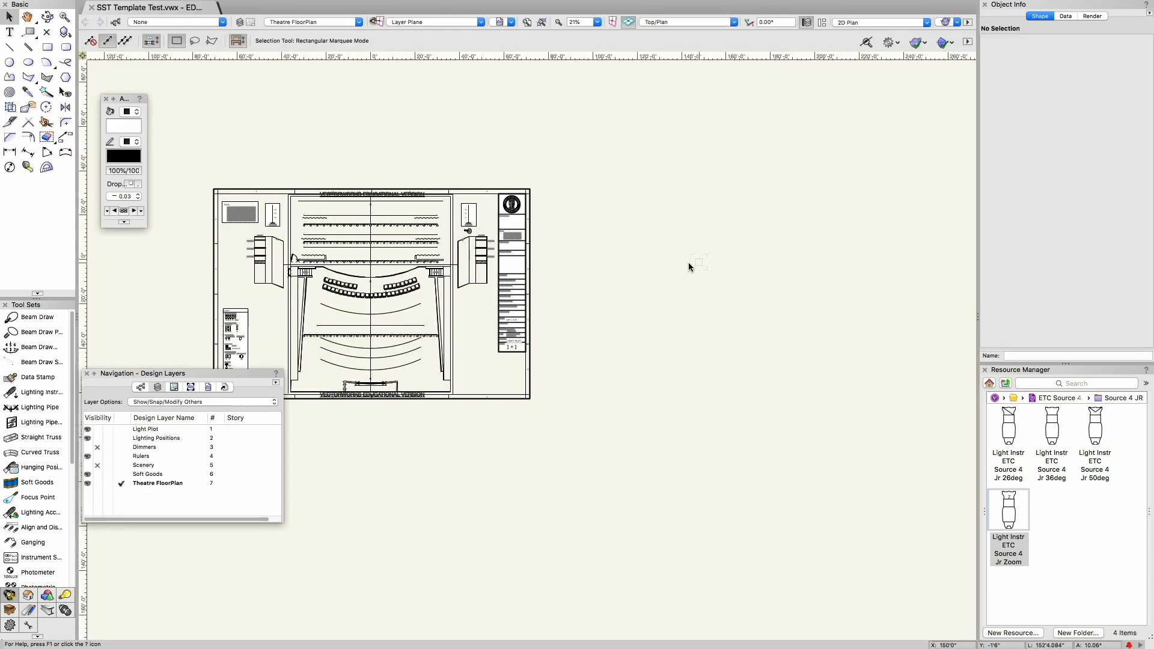
Step: Center the theatre plan in the drawing area and reposition the Navigation palette beside it
key("h")
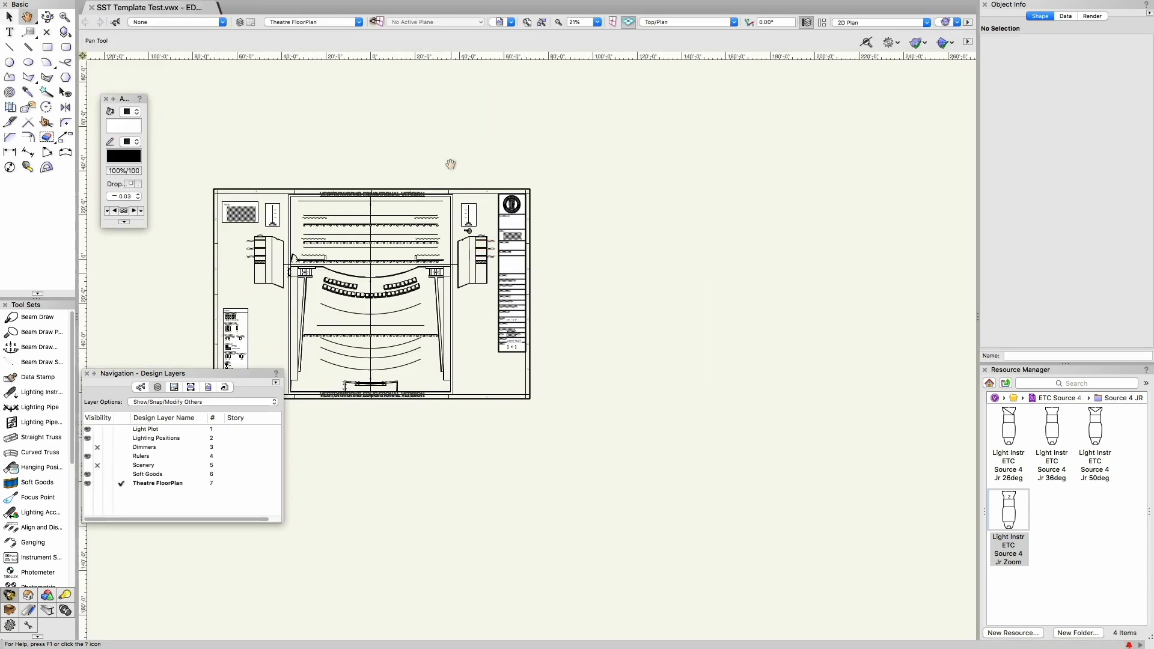
mouse_move(366, 252)
left_mouse_down()
mouse_move(461, 186)
mouse_move(514, 233)
left_mouse_up()
key("x")
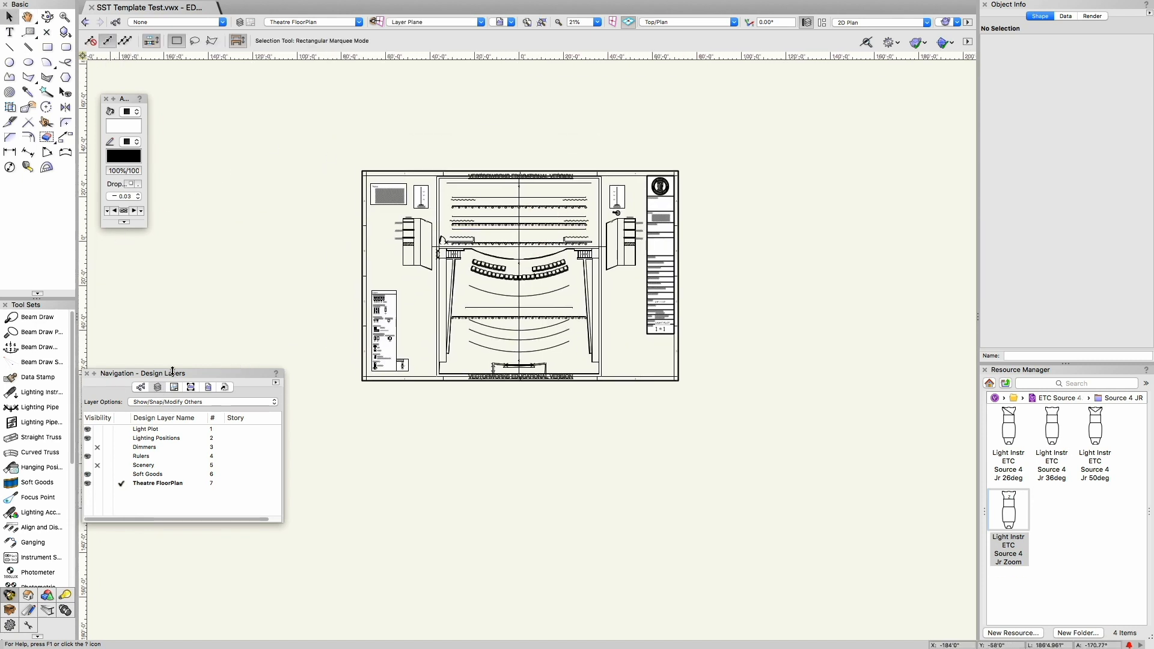
left_click_drag(179, 375, 206, 330)
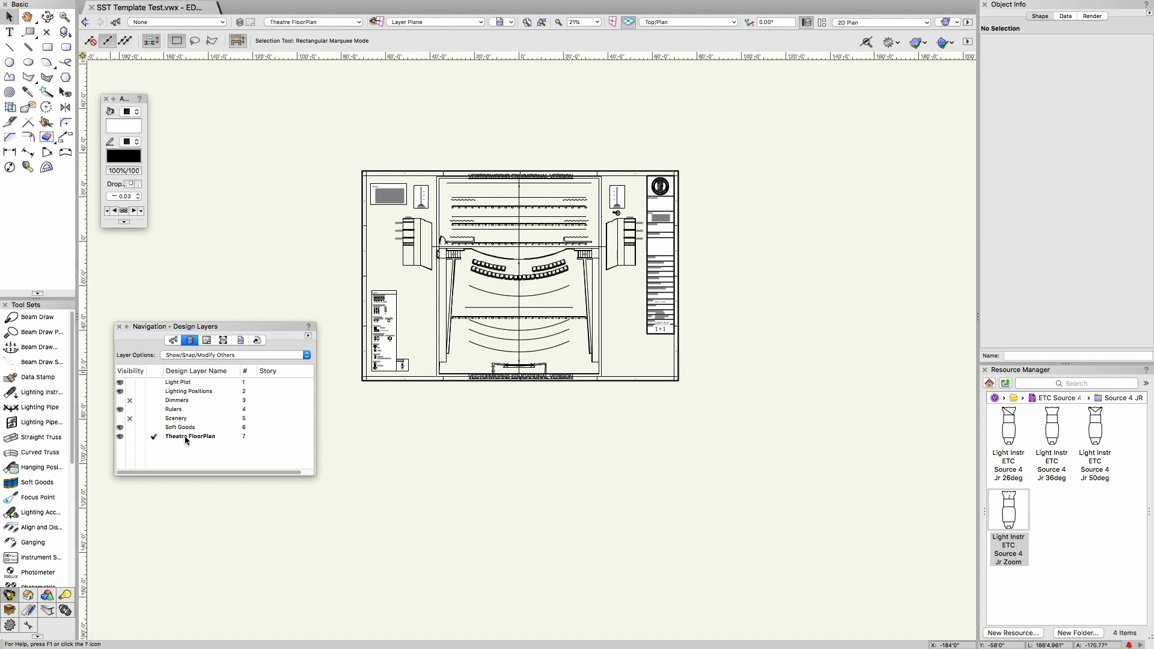
Step: Try the layer options Gray Others, Gray/Snap Others and Show Others, and return to Show/Snap/Modify Others
left_click(196, 356)
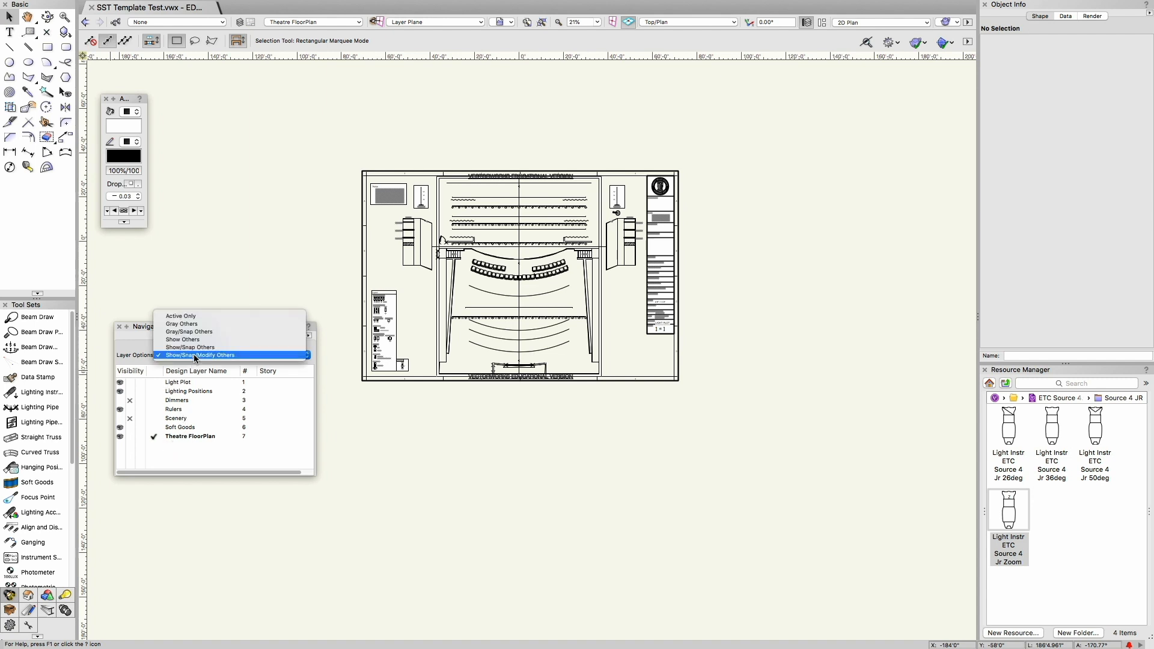
left_click(221, 324)
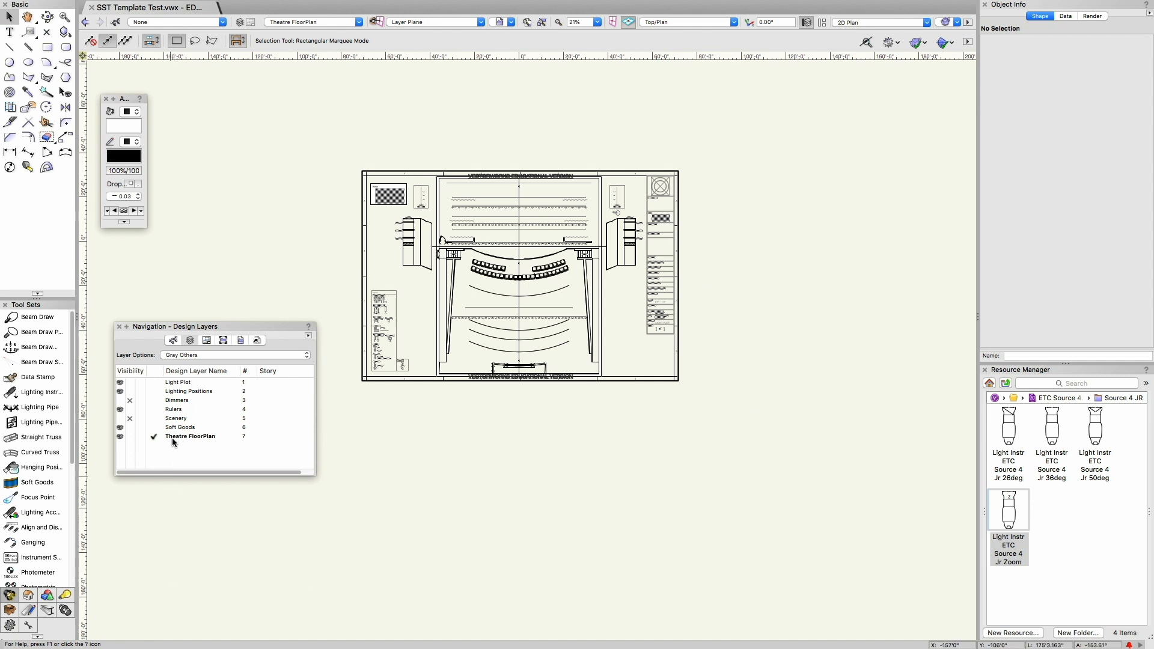
left_click(180, 355)
left_click(198, 364)
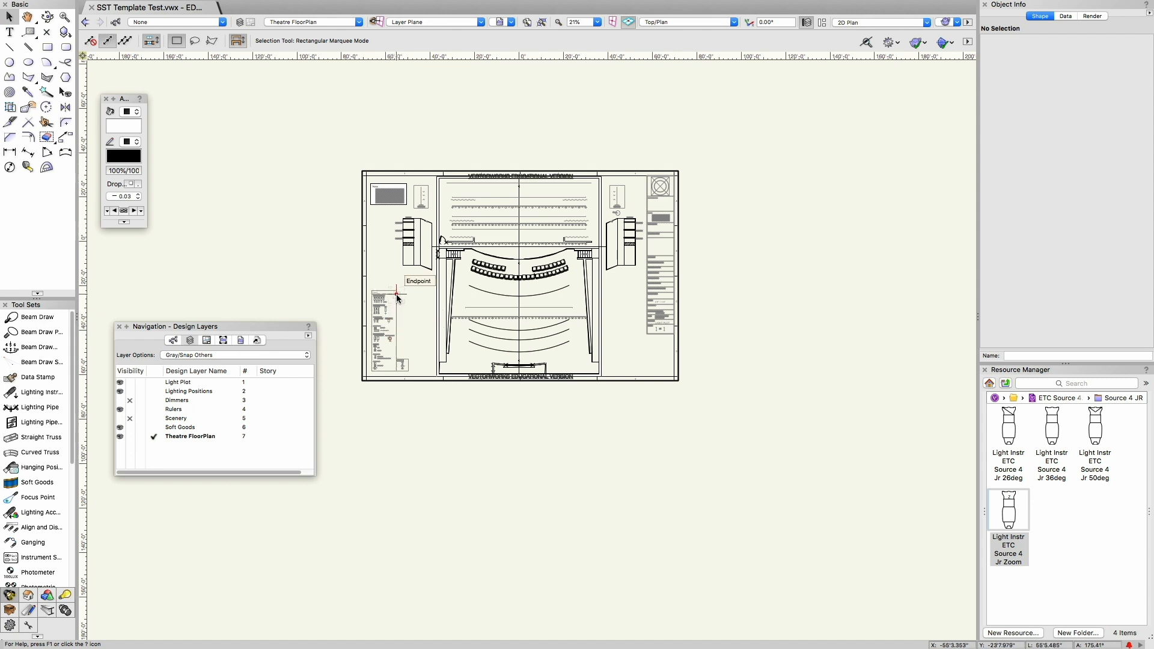
left_click(243, 354)
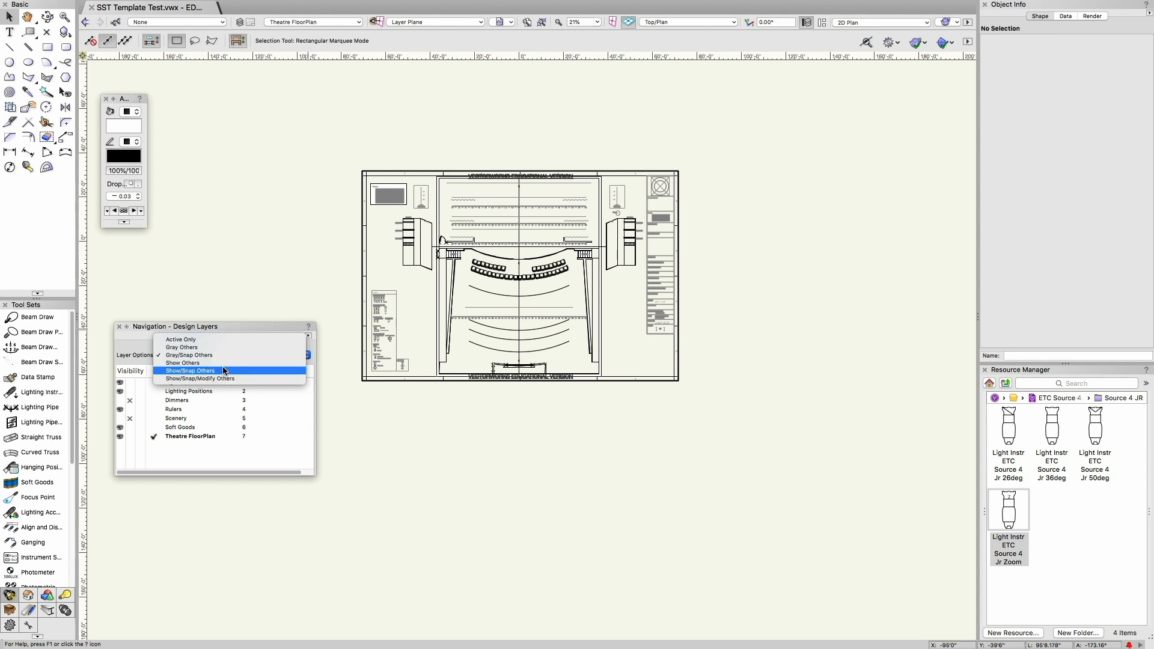
left_click(221, 363)
left_click(217, 355)
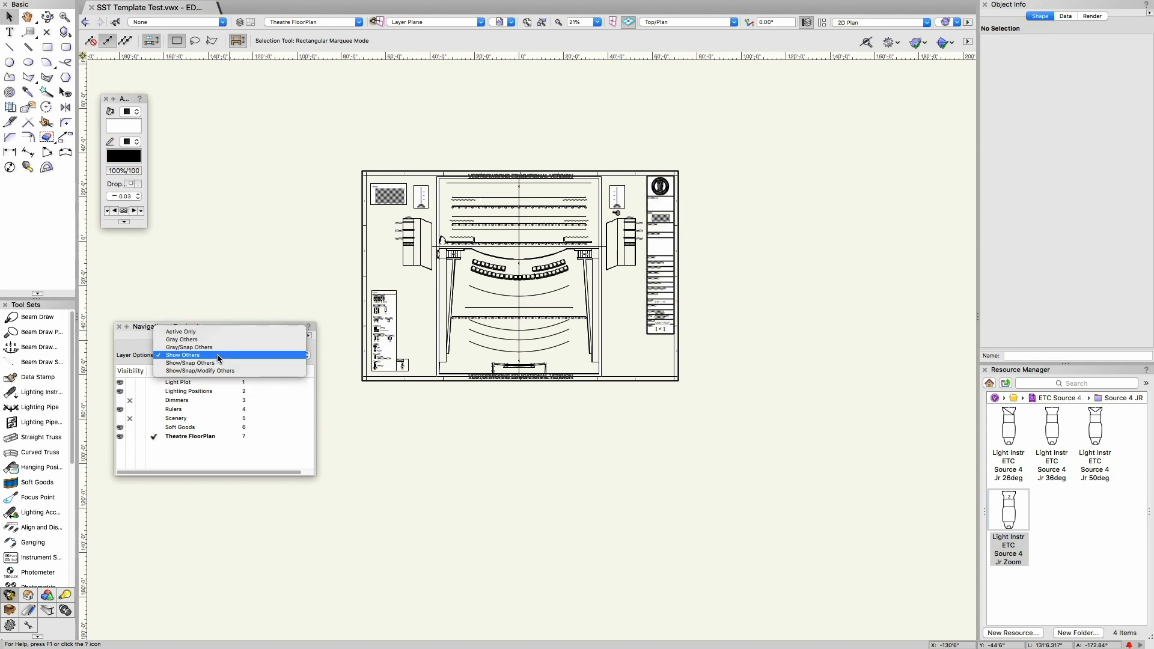
left_click(228, 370)
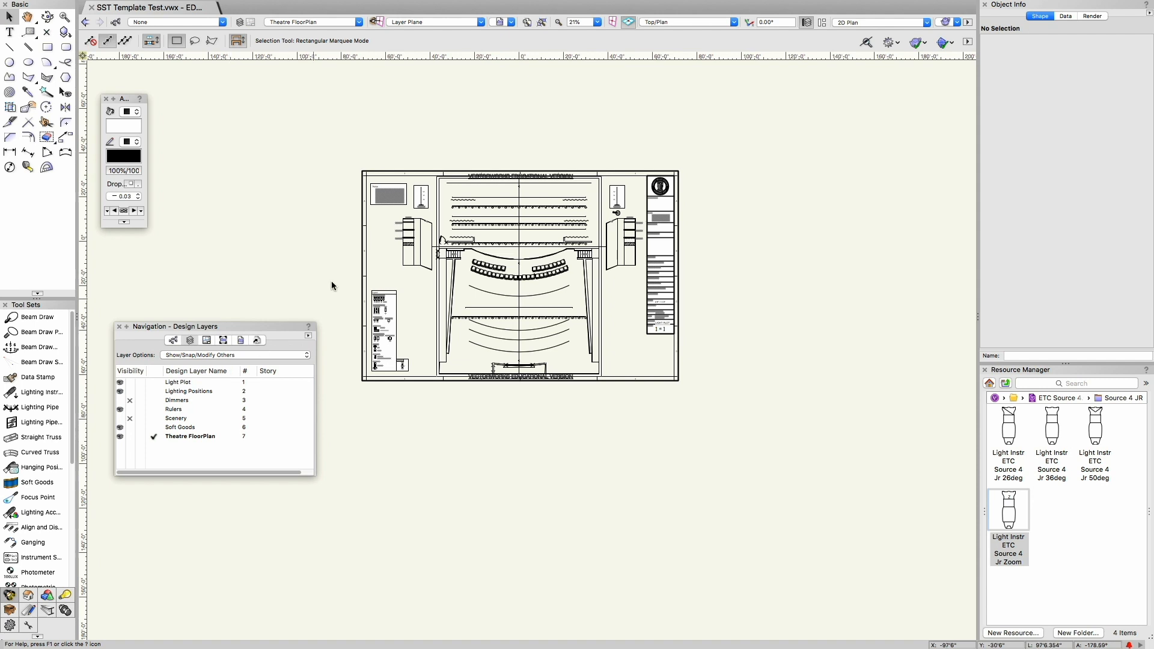
Step: Marquee-select the objects across the lower half of the plan, make Dimmers the active design layer, and clear the selection
left_click_drag(322, 263, 717, 417)
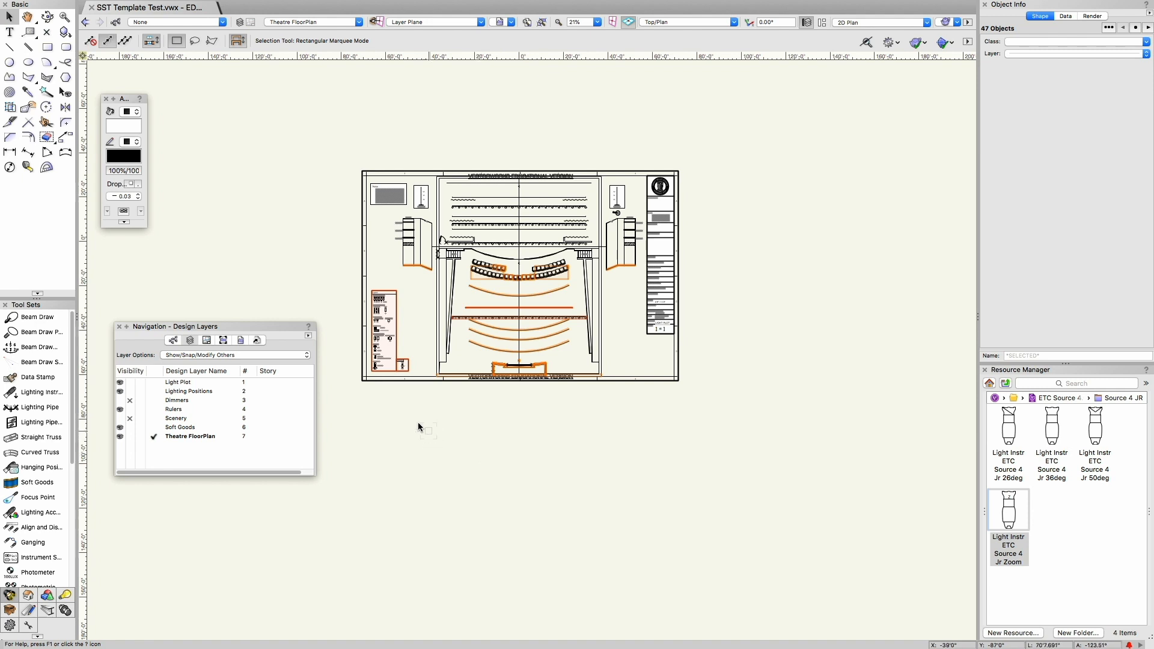
left_click(151, 400)
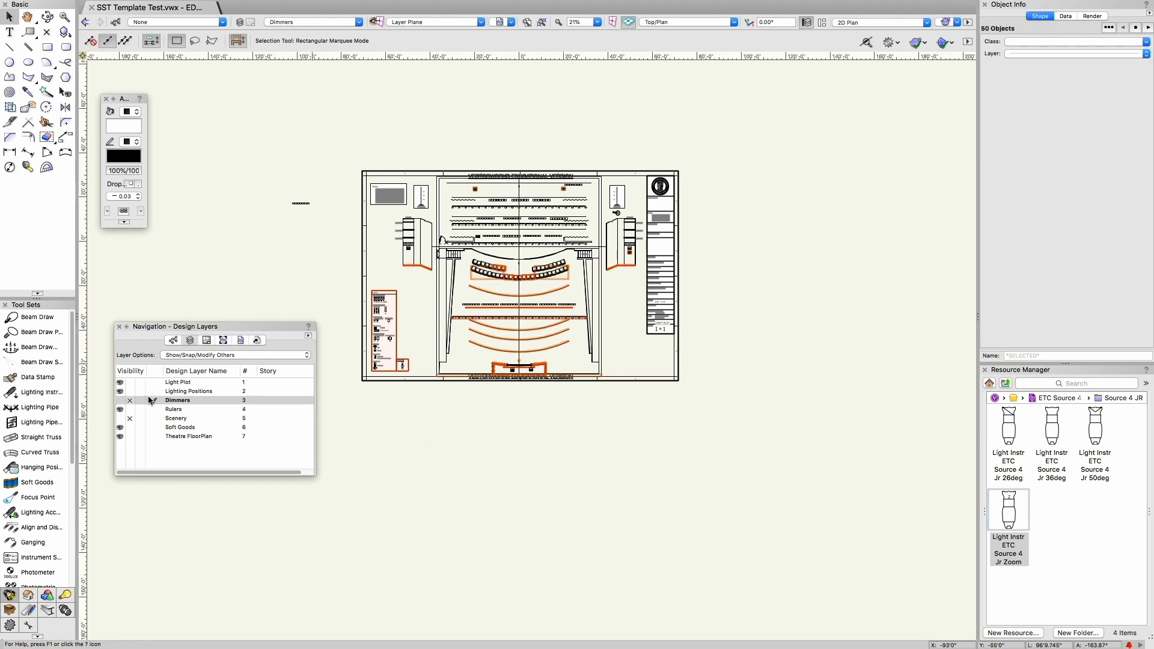
left_click(484, 431)
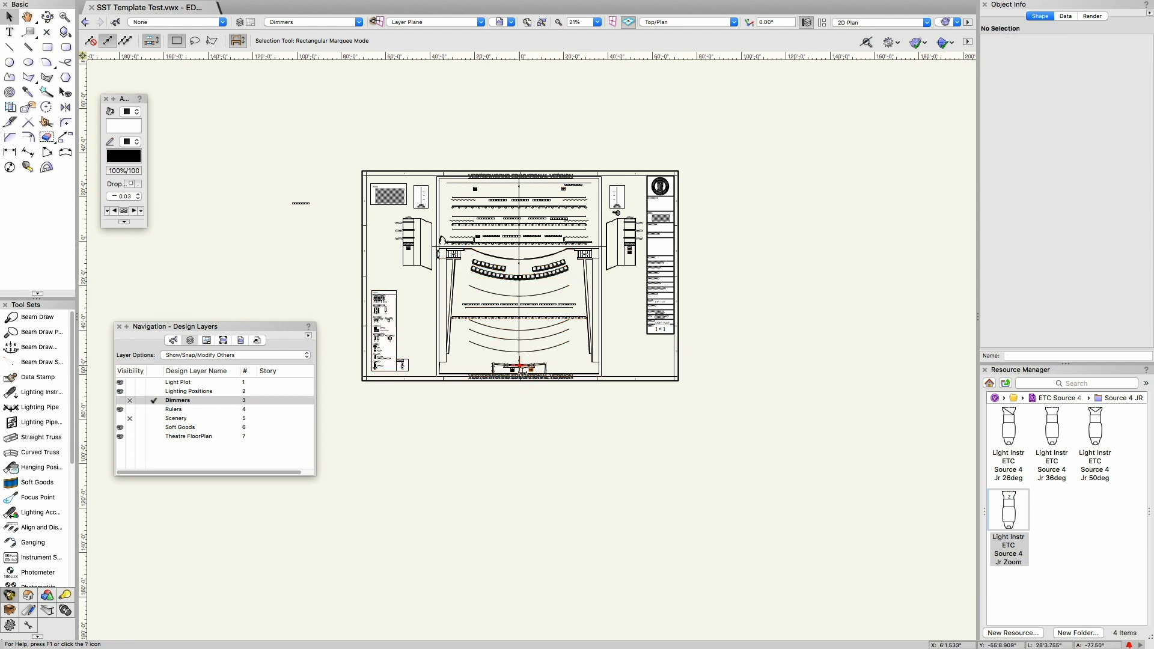
Step: Examine the dimmer boxes and their numbering around the rear booth, house and stage
scroll(519, 381, "up", 4)
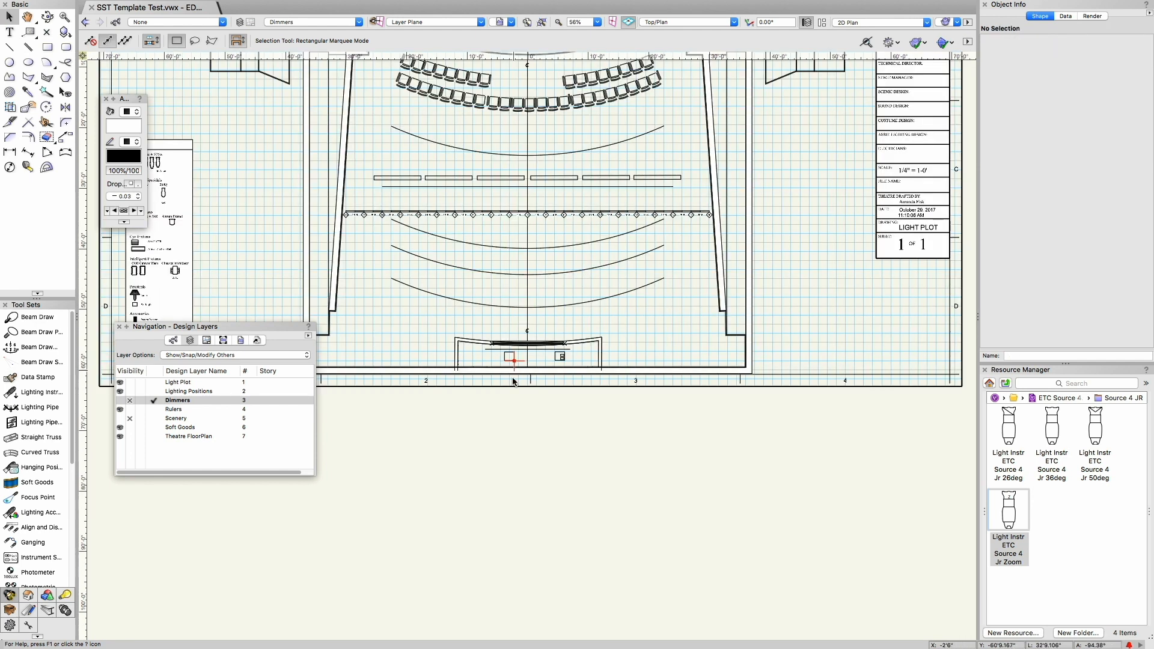
scroll(505, 369, "up", 2)
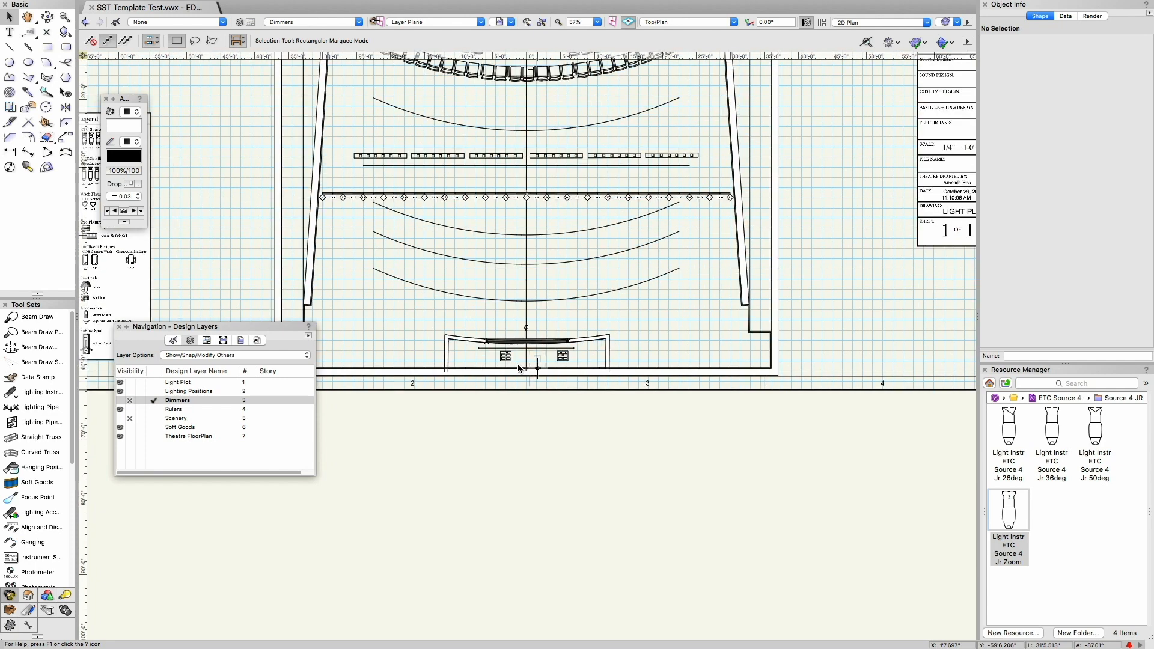
scroll(508, 367, "up", 6)
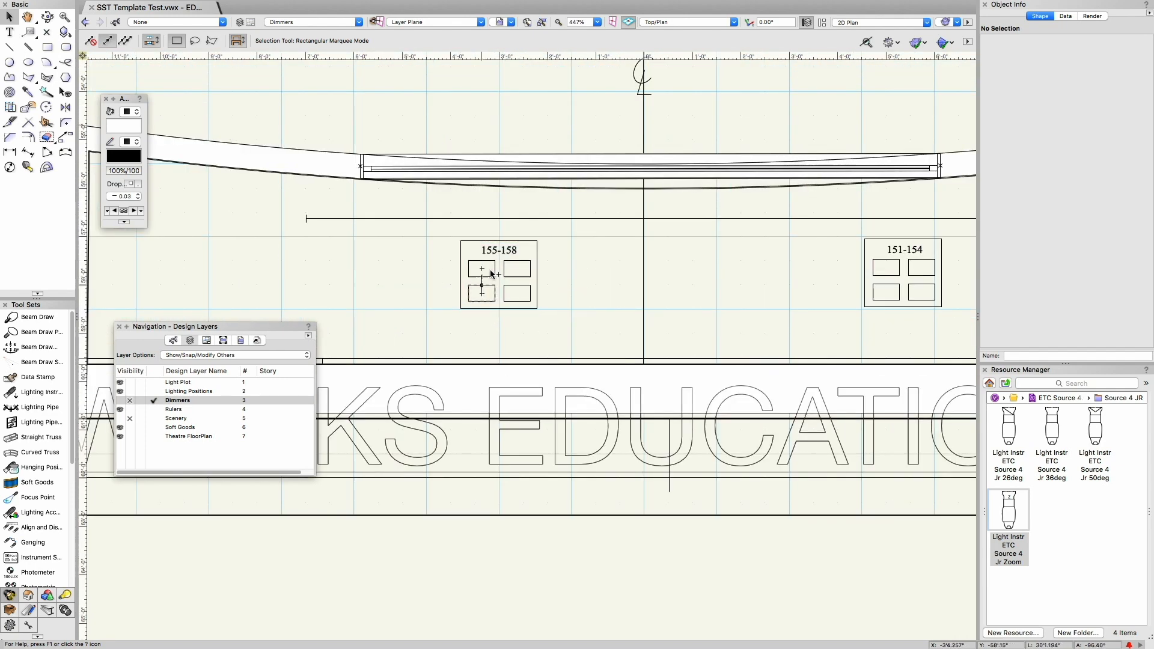
scroll(506, 293, "down", 7)
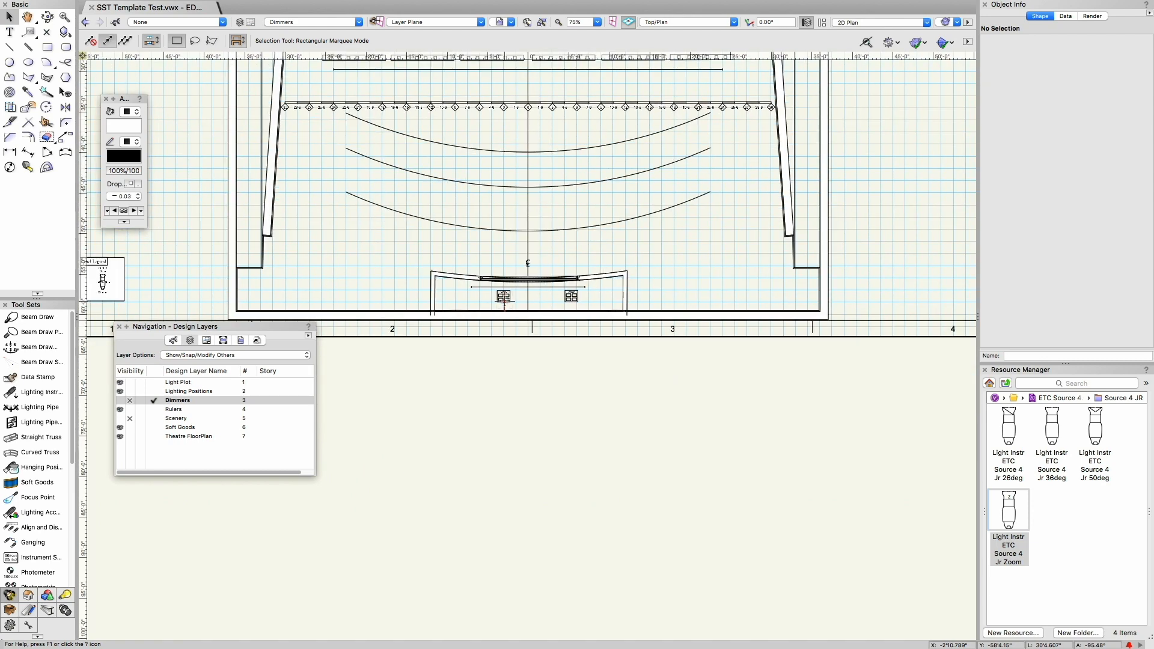
scroll(505, 298, "down", 2)
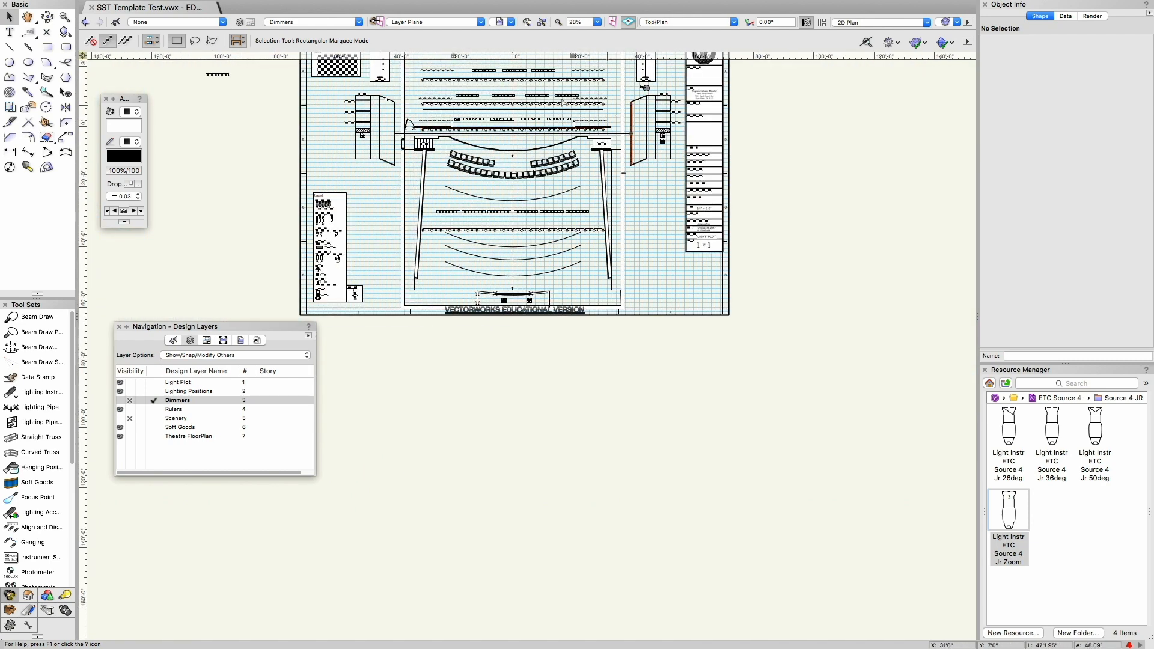
key("Up")
scroll(514, 450, "up", 1)
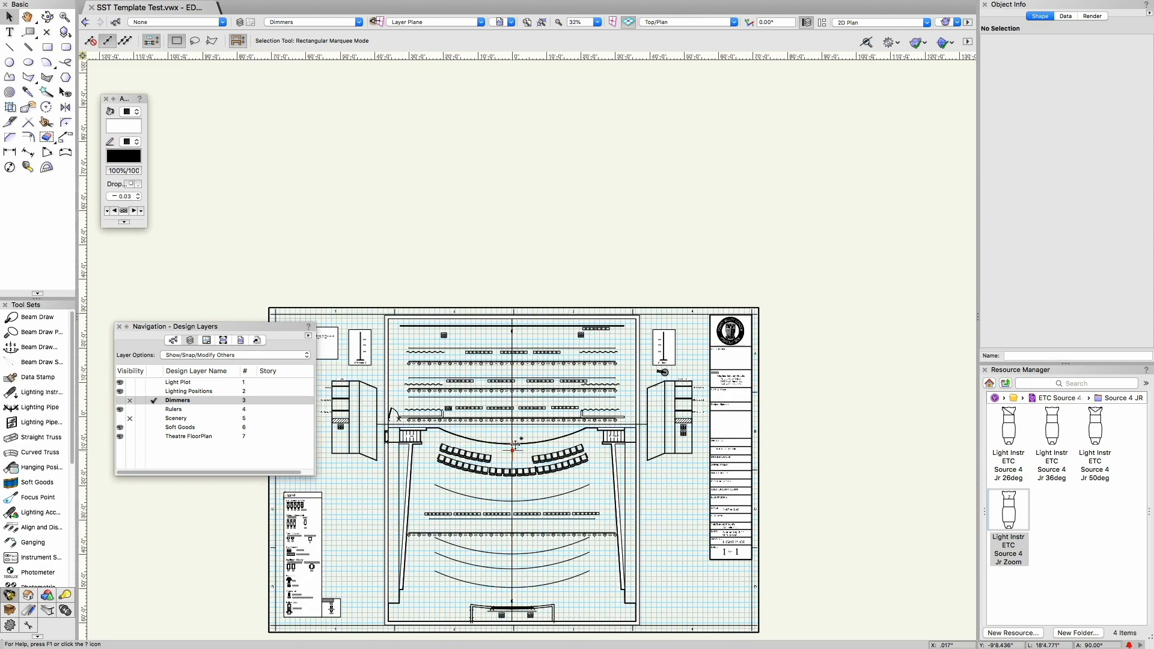
scroll(514, 447, "up", 3)
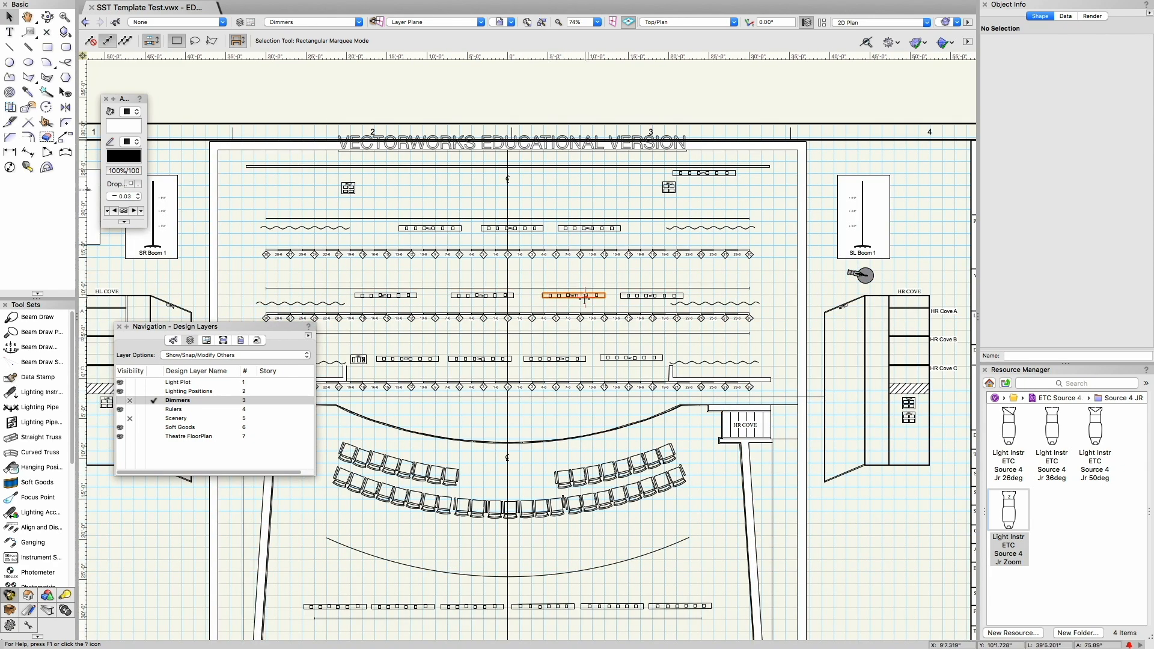
Step: Make Rulers the active design layer and set it back to visible after trying its gray visibility
left_click(139, 409)
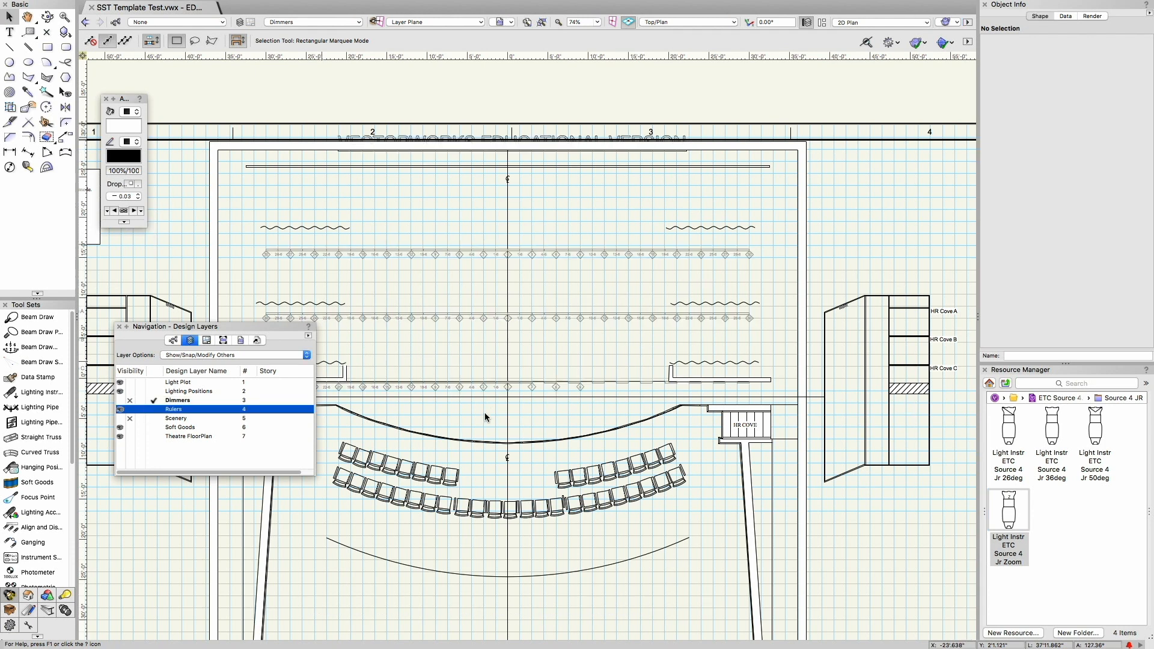
left_click(154, 409)
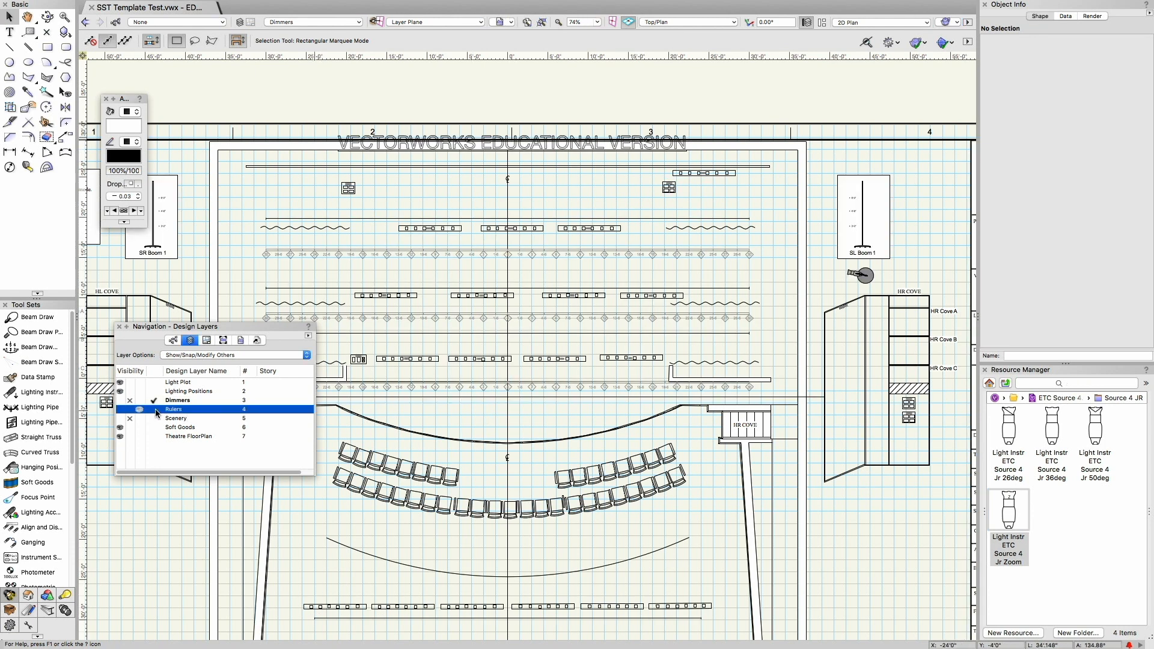
left_click(120, 411)
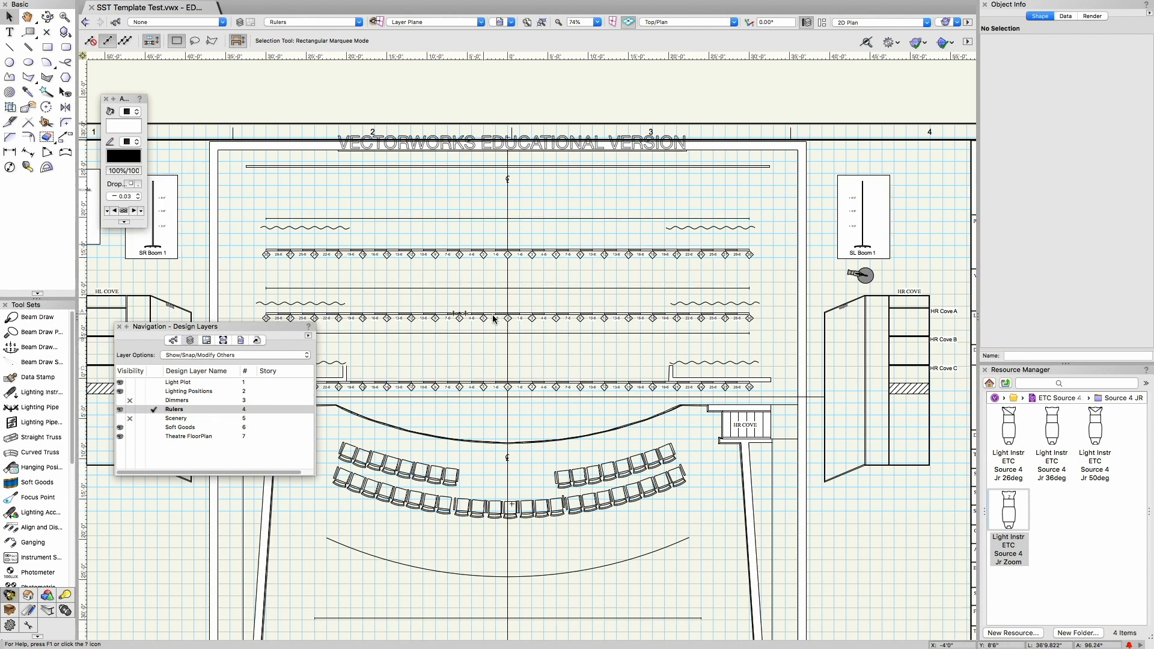
scroll(505, 325, "up", 3)
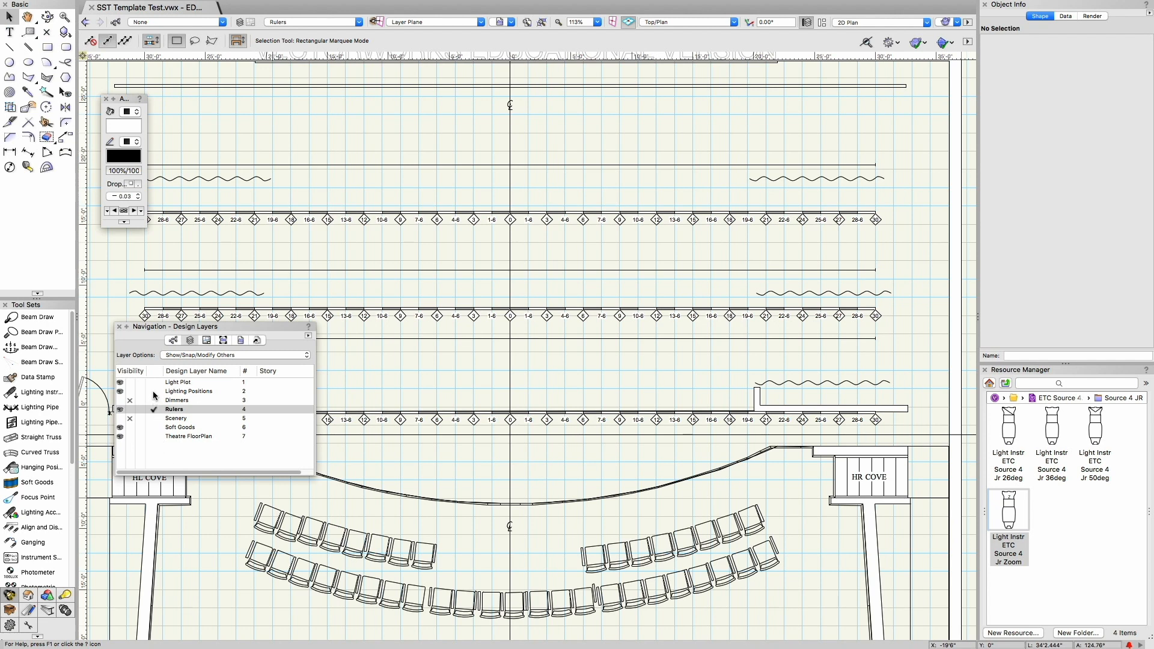
Step: Make Scenery the active design layer and select the long horizontal line between the stage and the curved stage edge
left_click(153, 417)
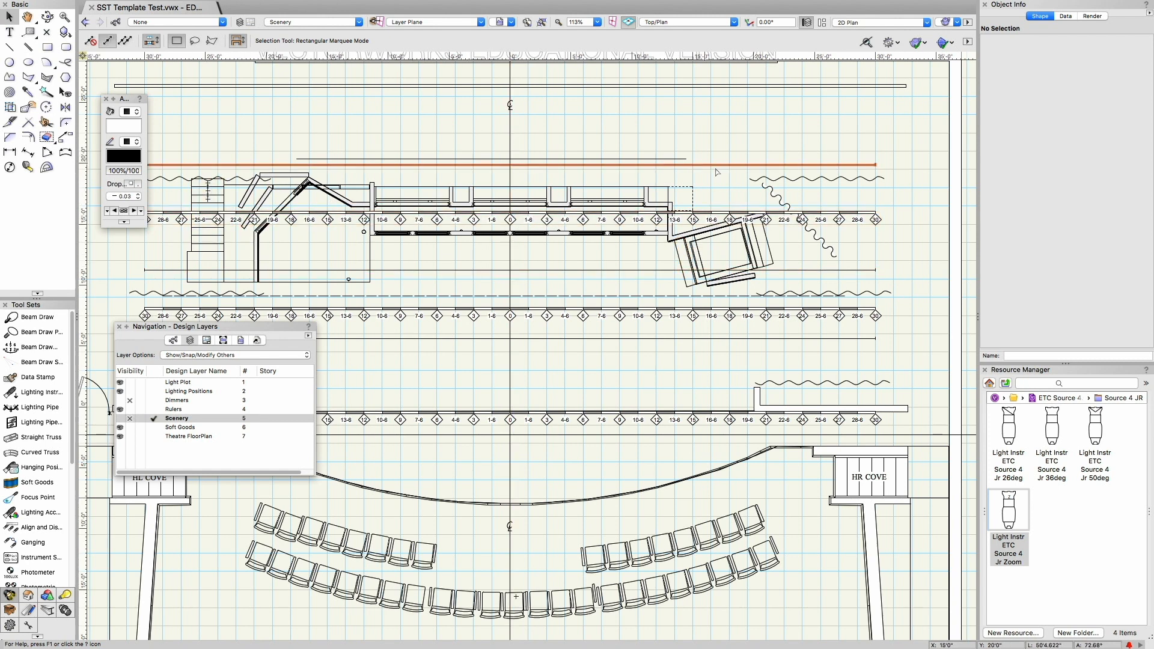
scroll(622, 359, "down", 2)
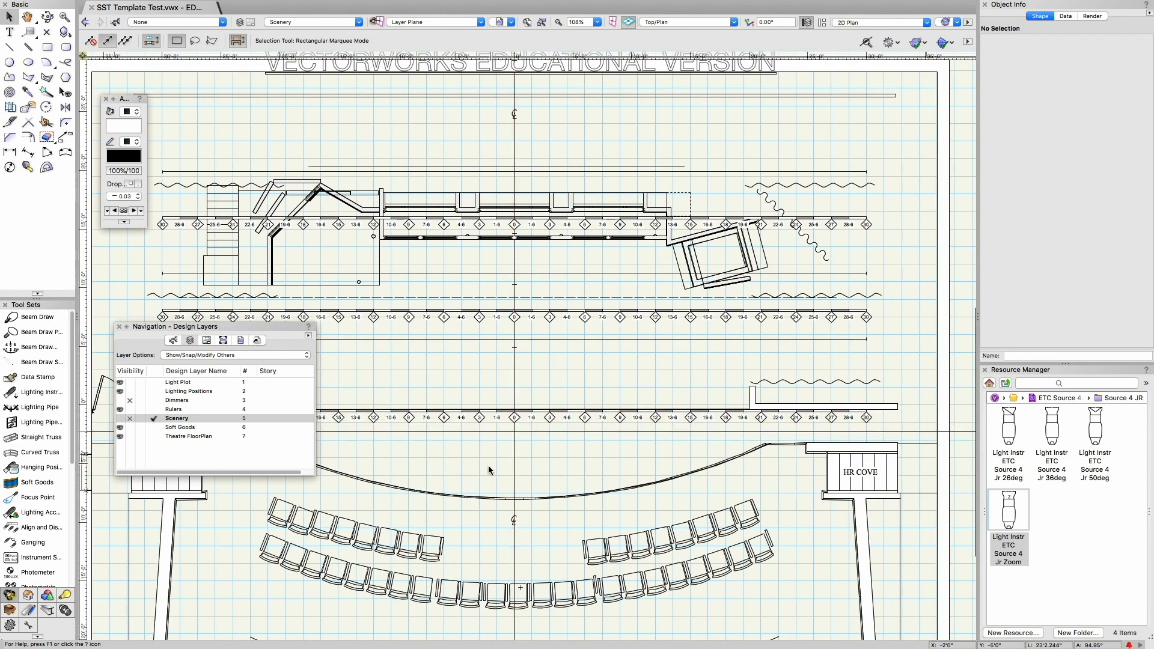
left_click(513, 431)
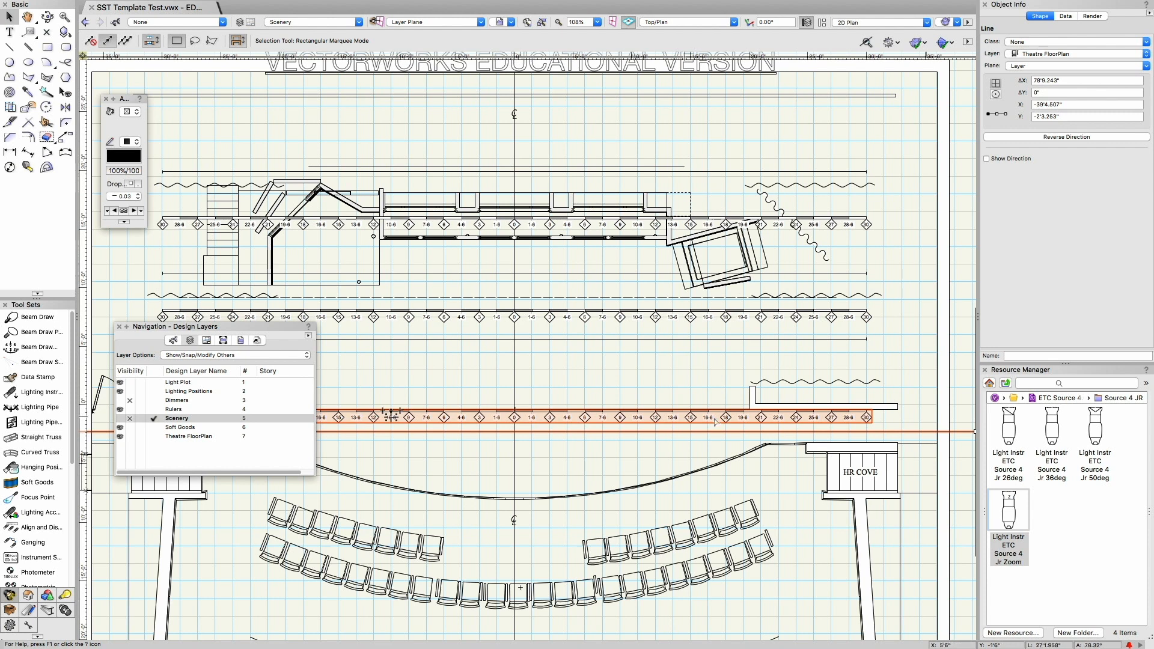
Step: Clear the line selection, inspect the upstage curtain on the stage's right-hand side, and deselect it
left_click(544, 447)
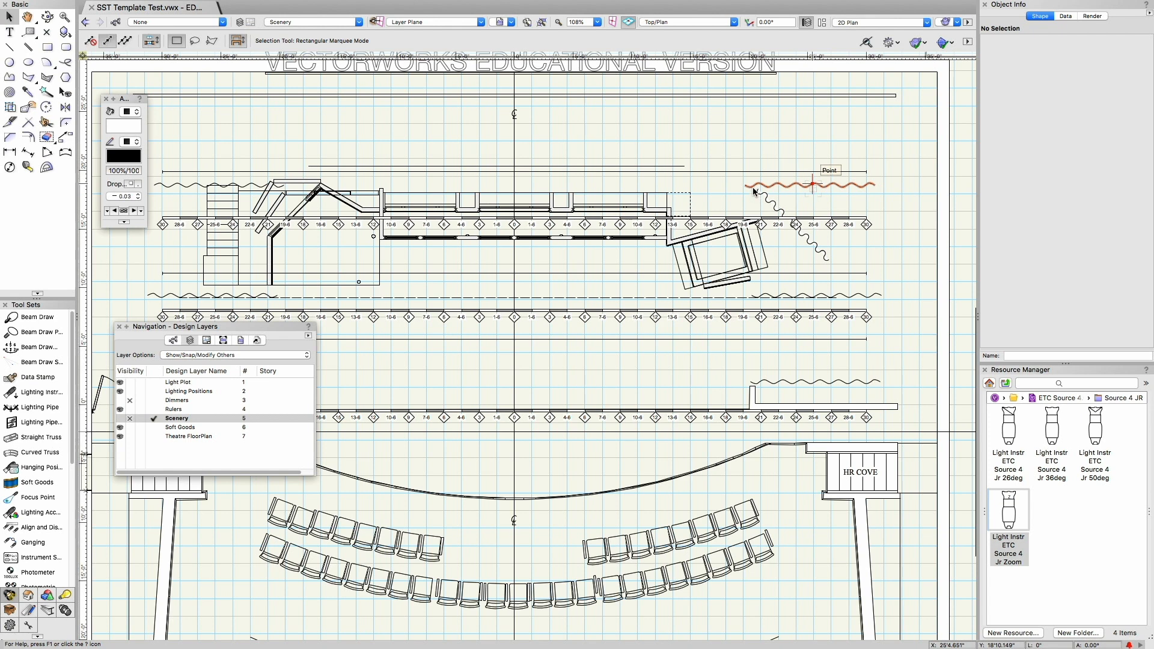
left_click(882, 169)
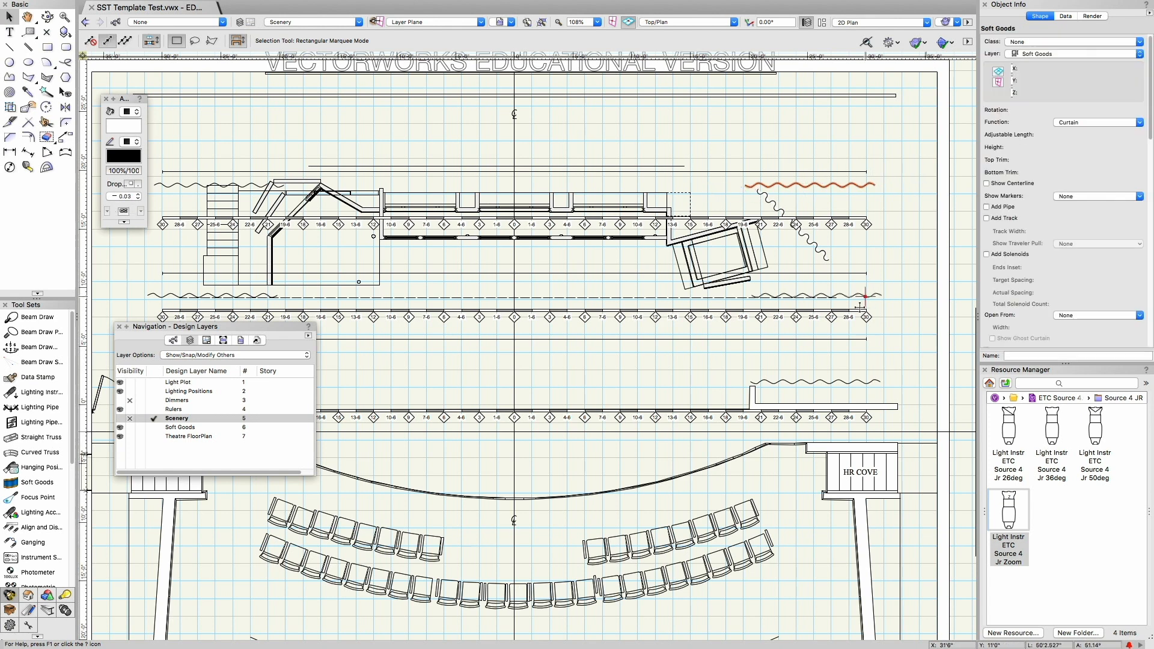
left_click(620, 376)
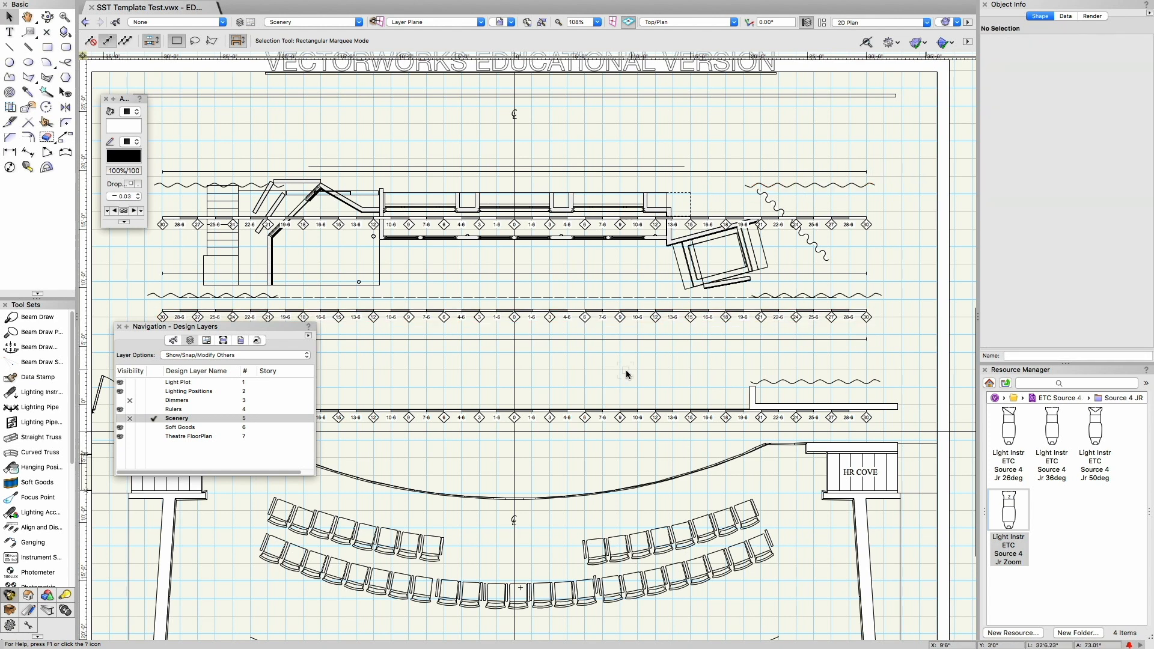
Step: Examine the height marks on the SL Boom 1 drawing beside the stage
scroll(626, 369, "down", 1)
scroll(626, 374, "down", 3)
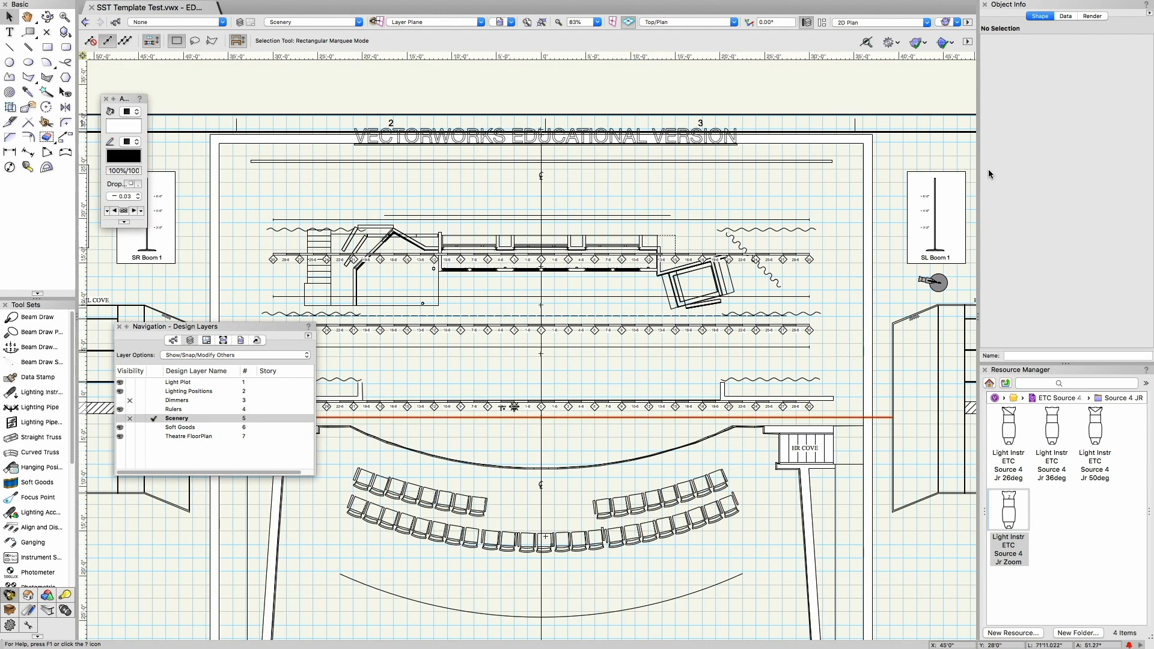
scroll(945, 211, "up", 2)
scroll(945, 211, "up", 6)
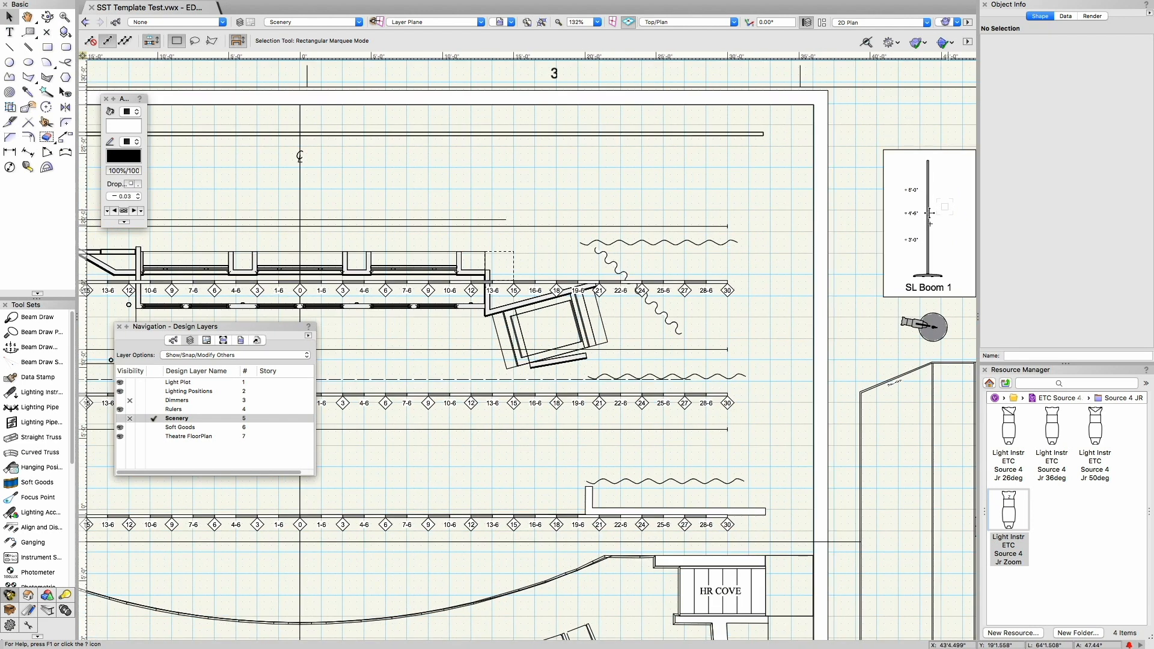
scroll(930, 213, "up", 10)
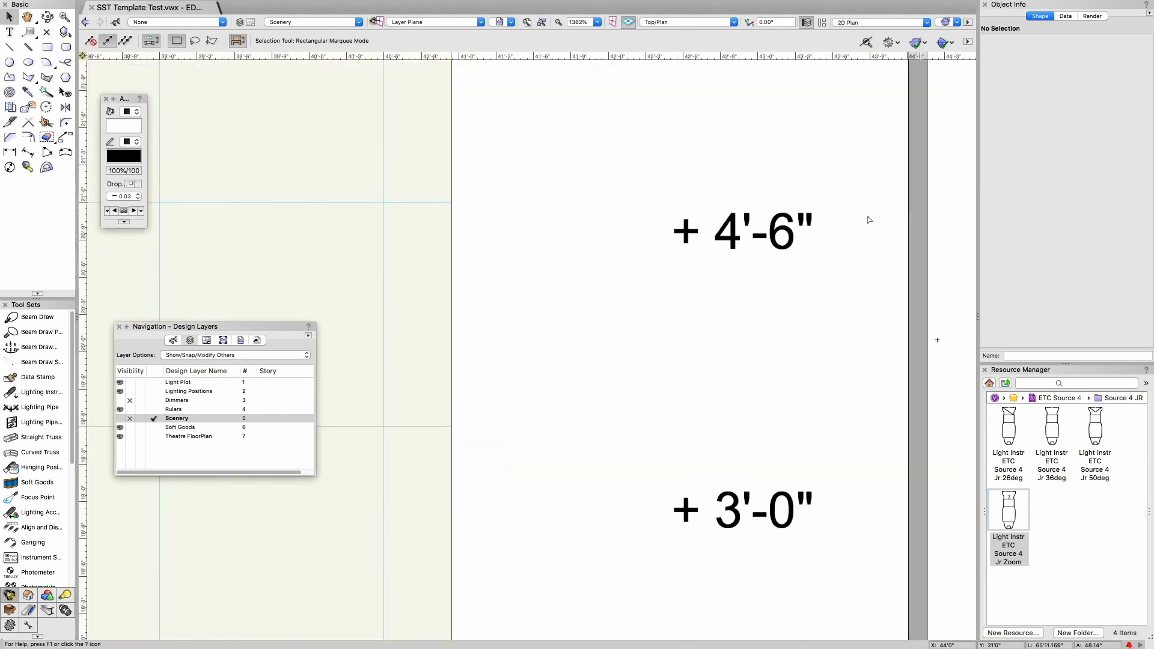
scroll(769, 238, "down", 2)
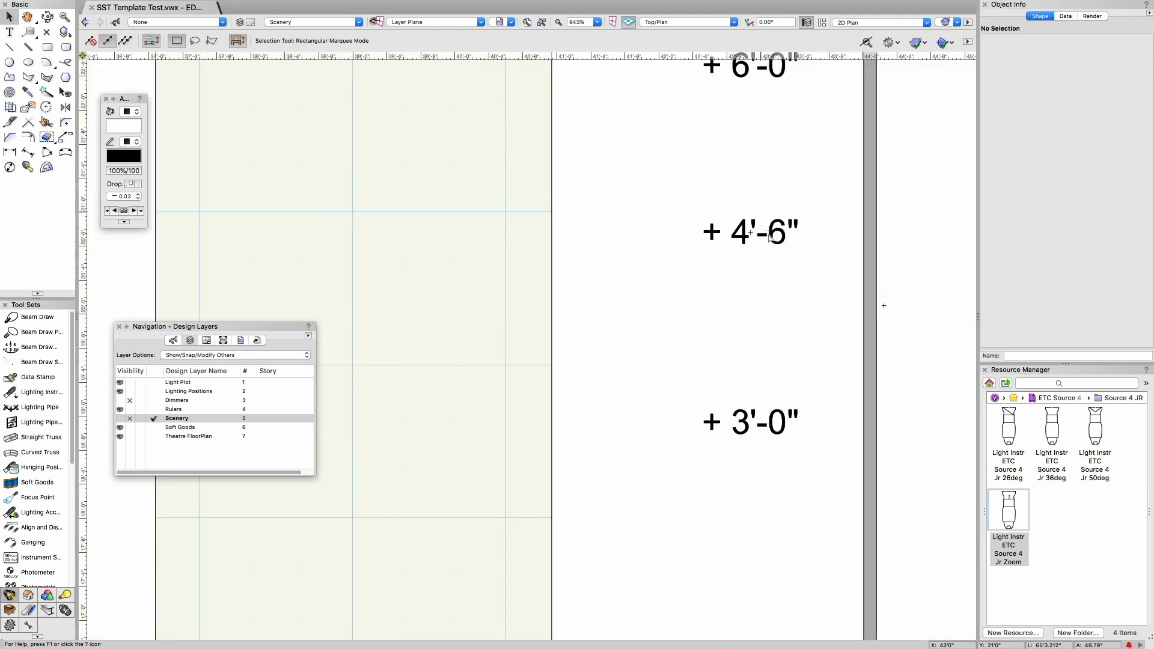
scroll(769, 238, "down", 5)
scroll(763, 234, "down", 10)
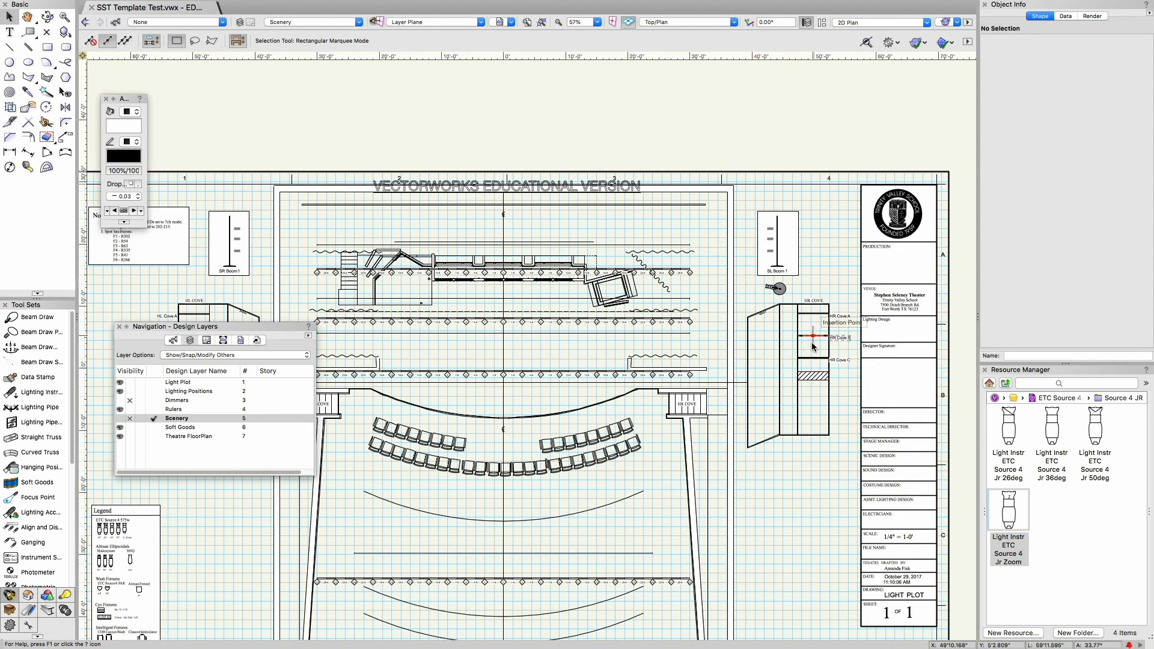
Step: Examine the Notes box, SR Boom 1 and HL Cove, and across the plan the HR Cove and title block
key("Left")
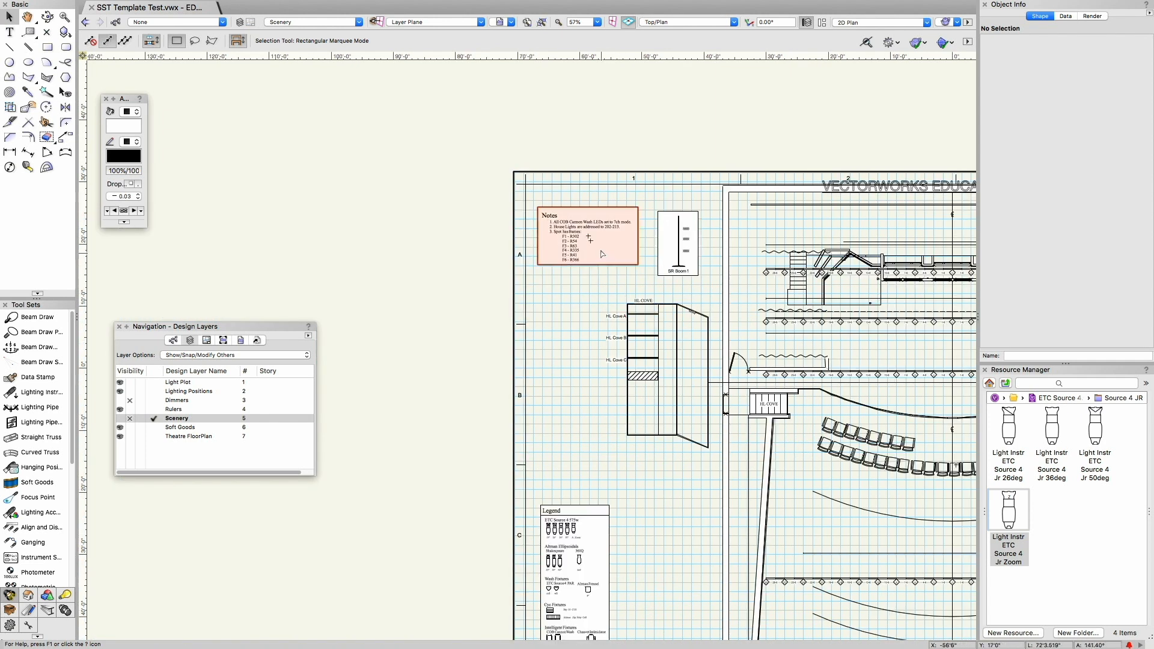
scroll(589, 240, "up", 3)
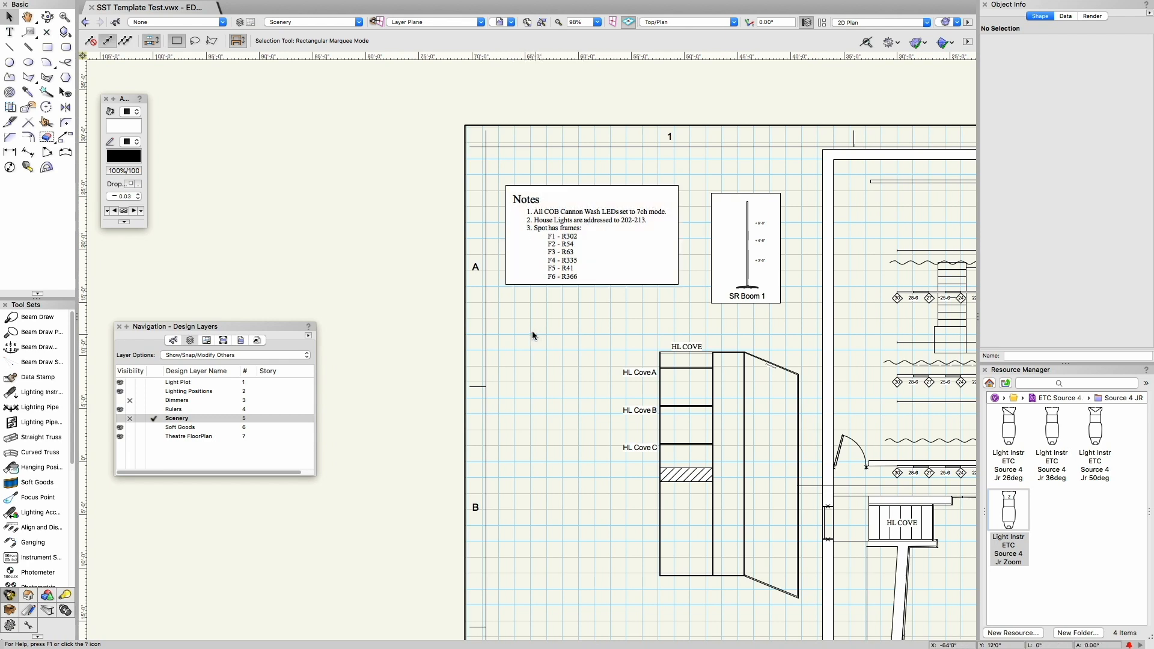
scroll(513, 322, "right", 10)
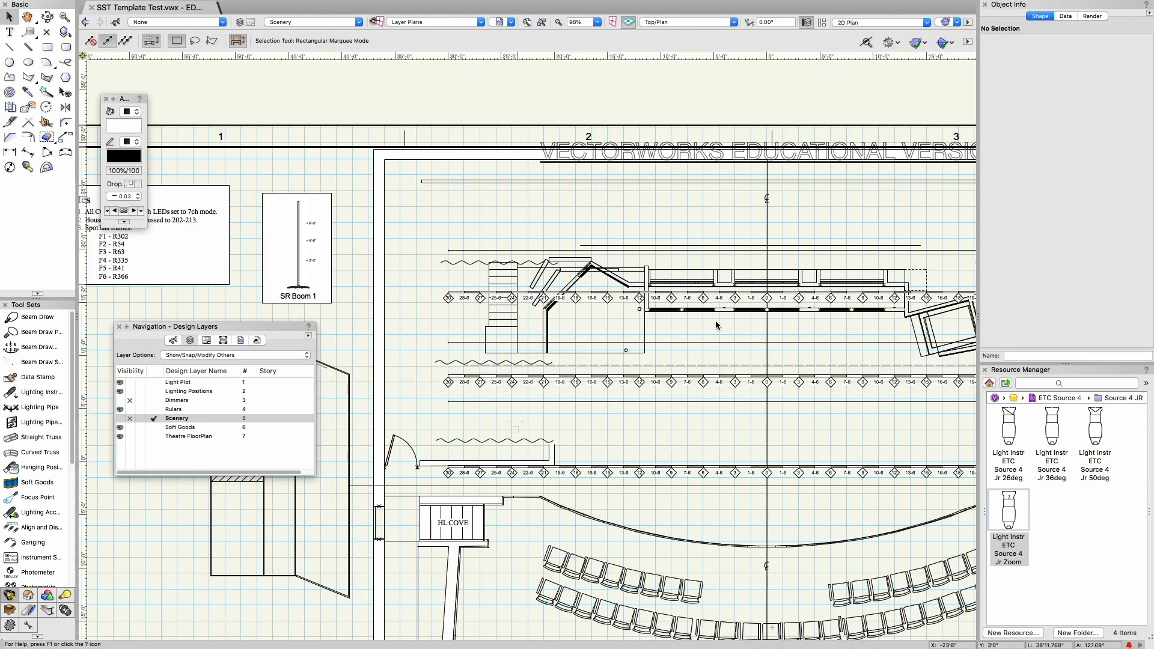
scroll(717, 322, "right", 10)
scroll(718, 320, "down", 6)
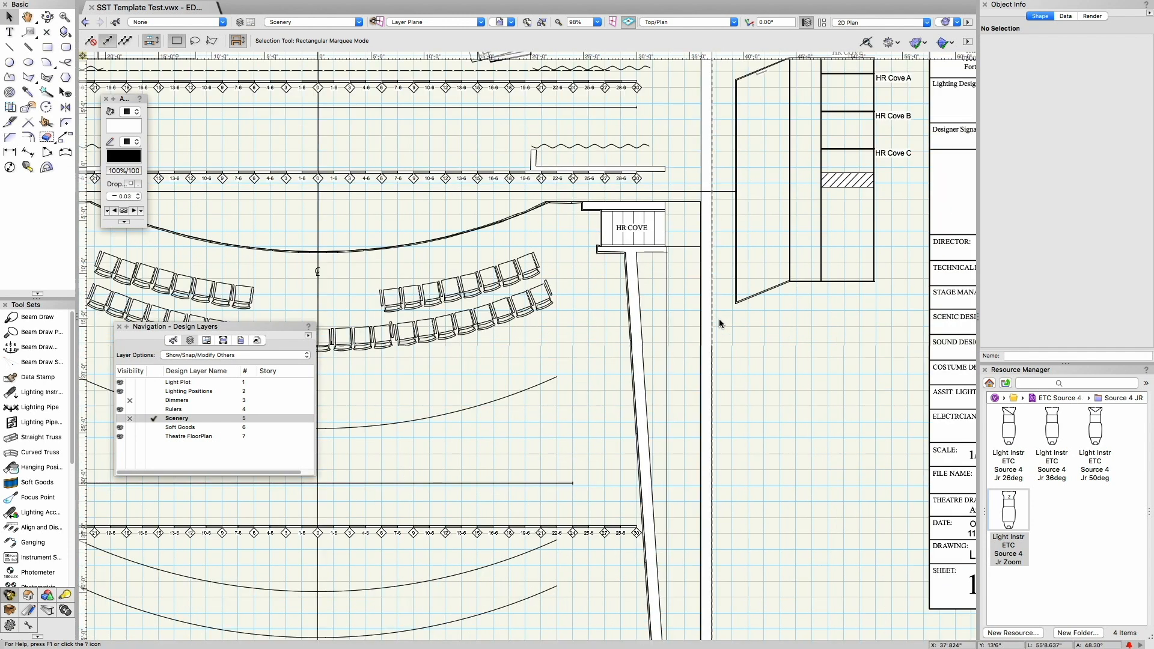
scroll(718, 322, "down", 5)
scroll(718, 322, "up", 5)
scroll(719, 323, "right", 10)
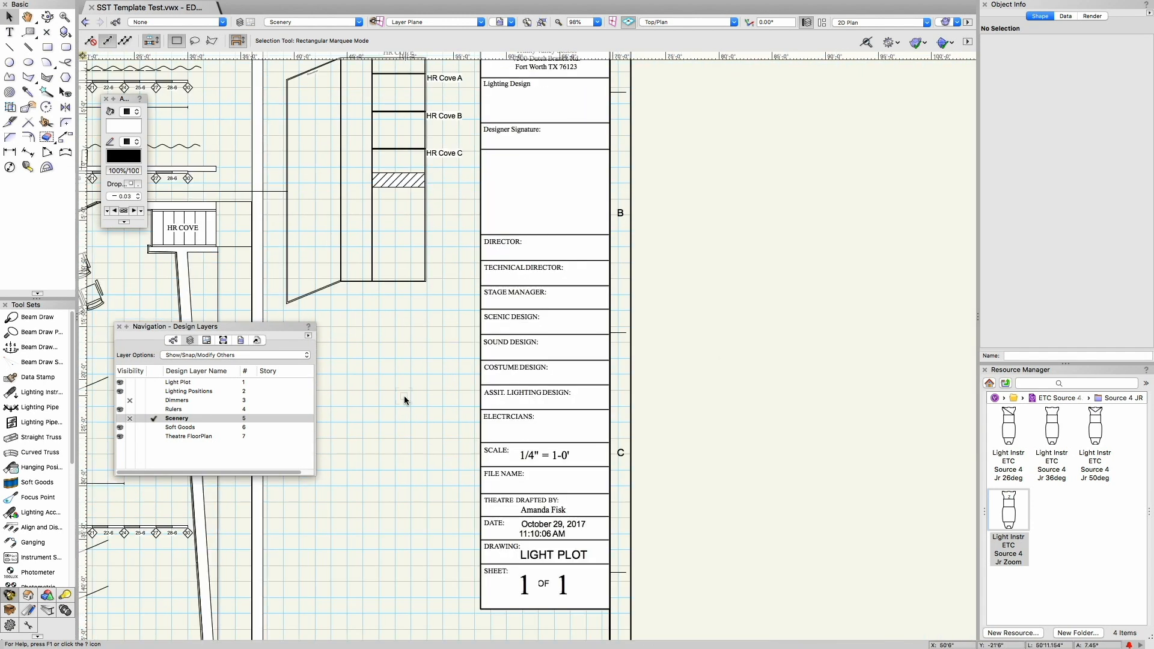
Step: Inspect the 1st Electric lighting pipe above the stage and clear its selection
key("space")
left_click_drag(345, 358, 668, 405)
mouse_move(420, 291)
left_mouse_down()
mouse_move(692, 340)
mouse_move(731, 437)
left_mouse_up()
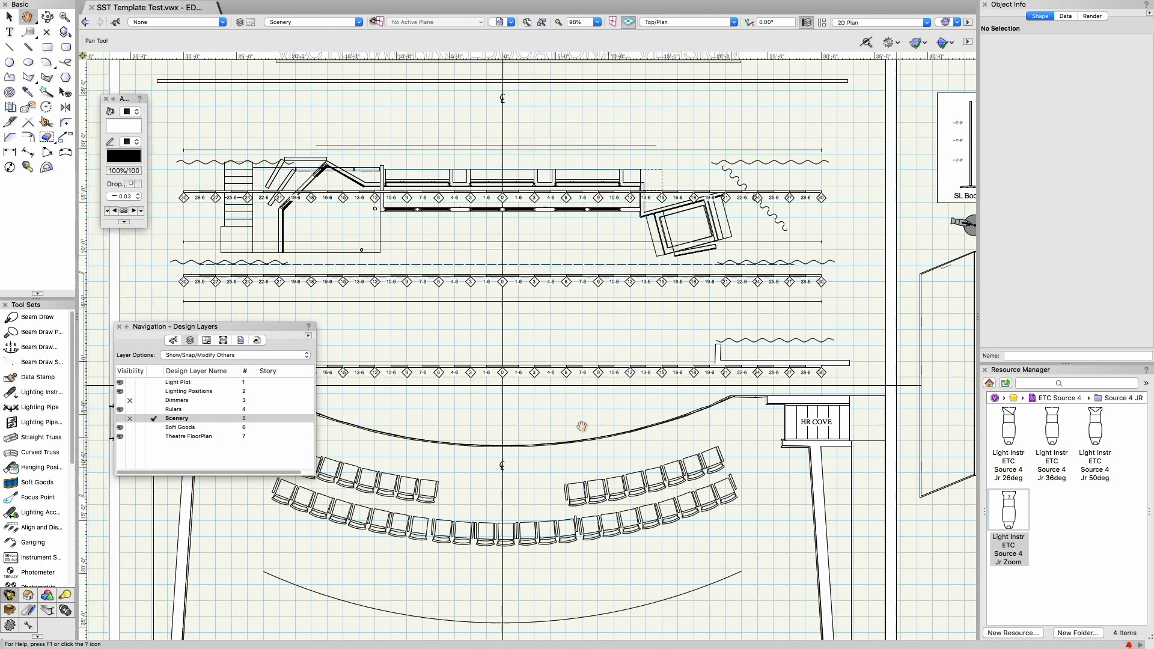
left_click(556, 305)
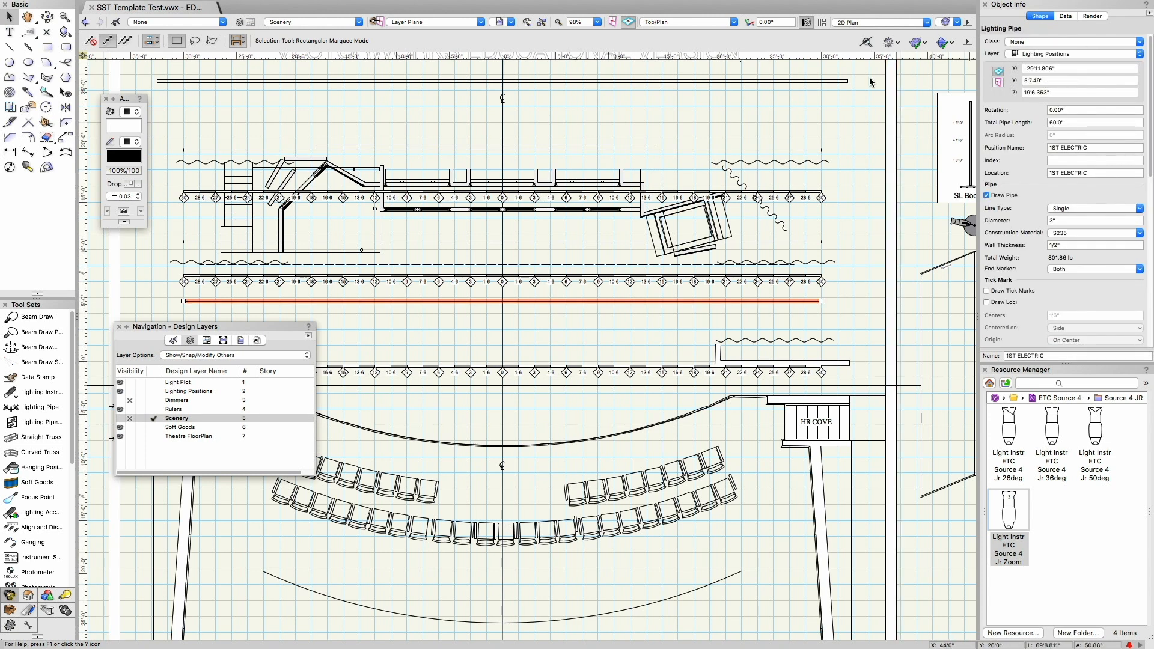
left_click(552, 337)
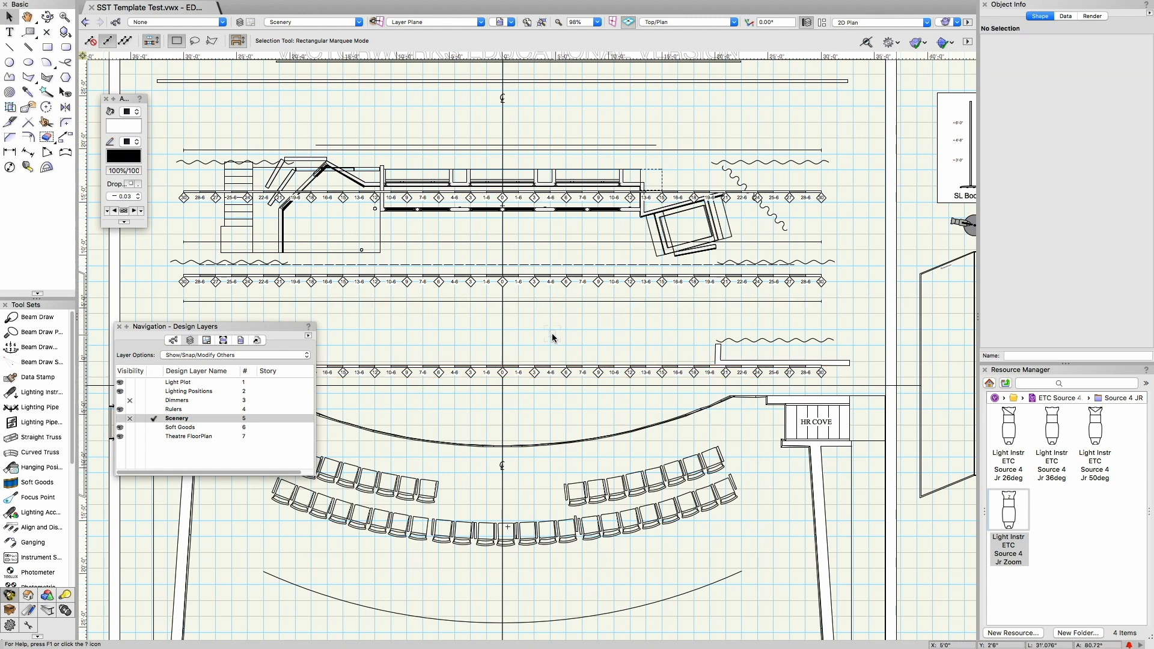
Step: Select the lighting pipe over the audience seating to identify it and clear the selection
scroll(552, 334, "down", 5)
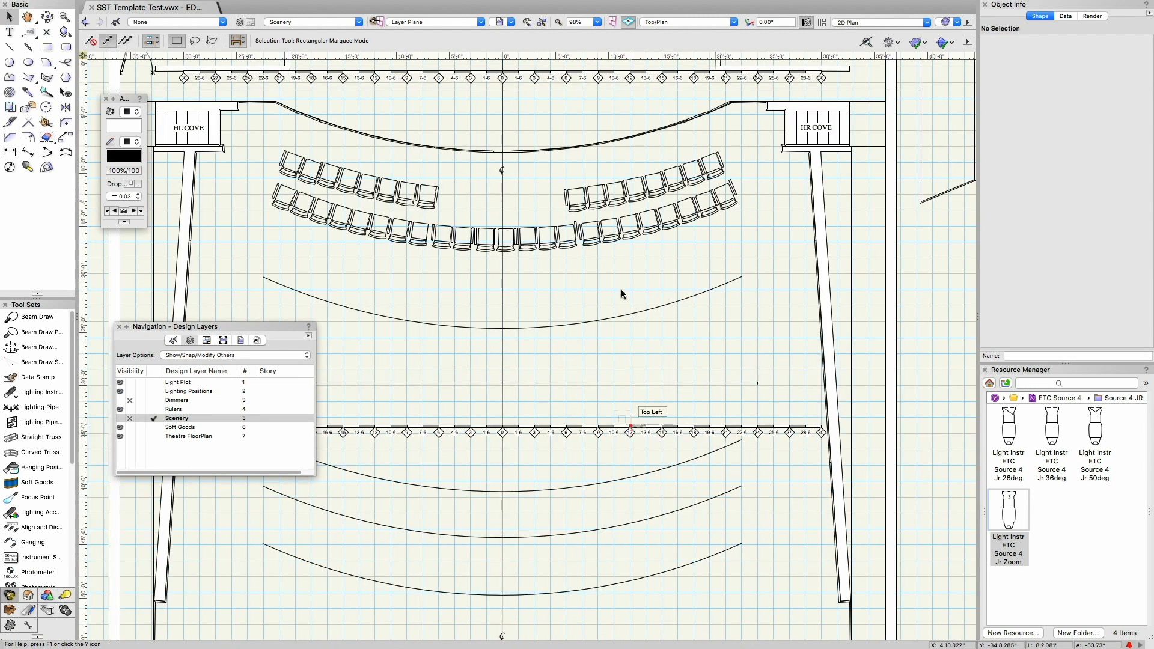
left_click(596, 382)
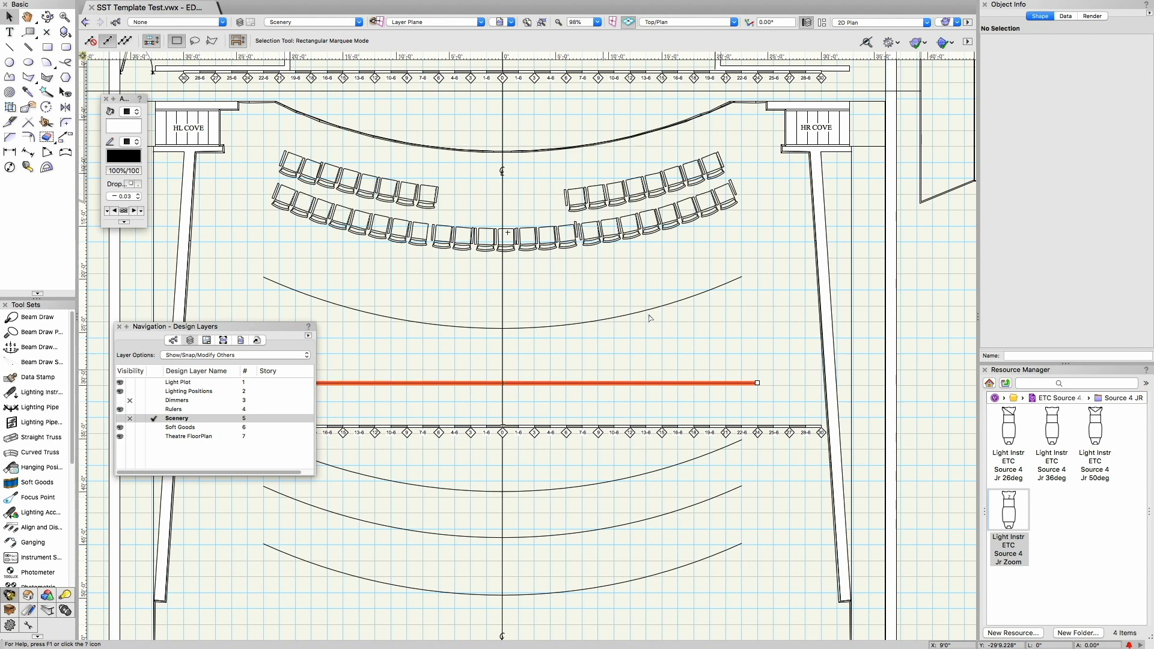
left_click(718, 334)
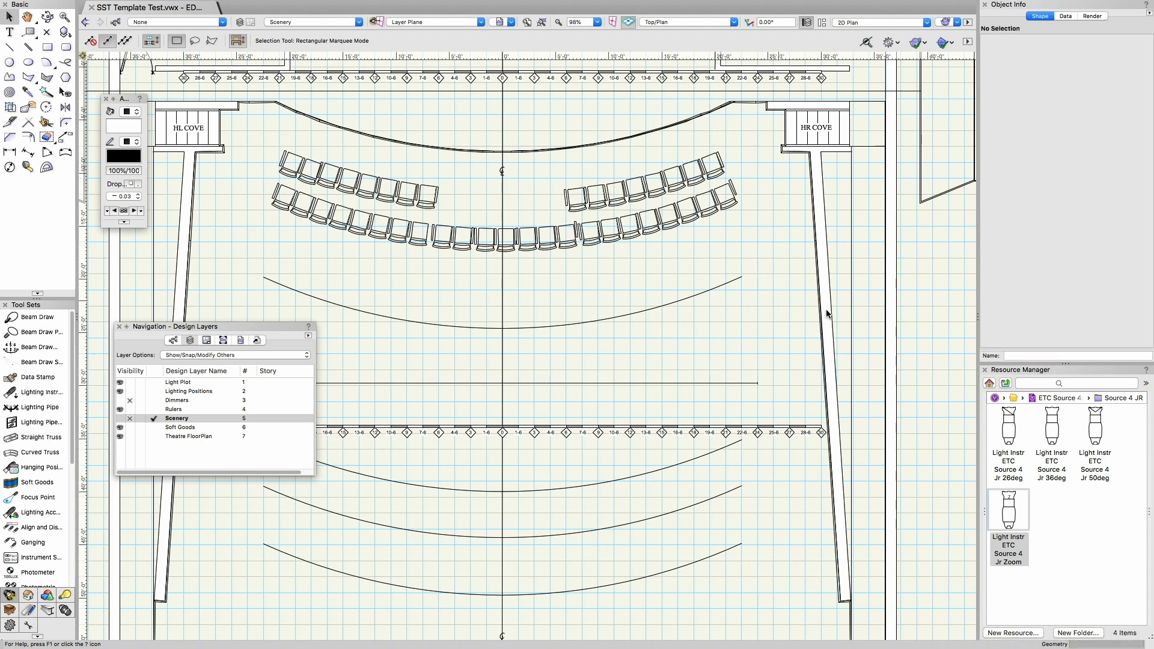
Step: Orbit the theatre from plan to a right side view to examine how the pipes hang above house and stage
key("shift+c")
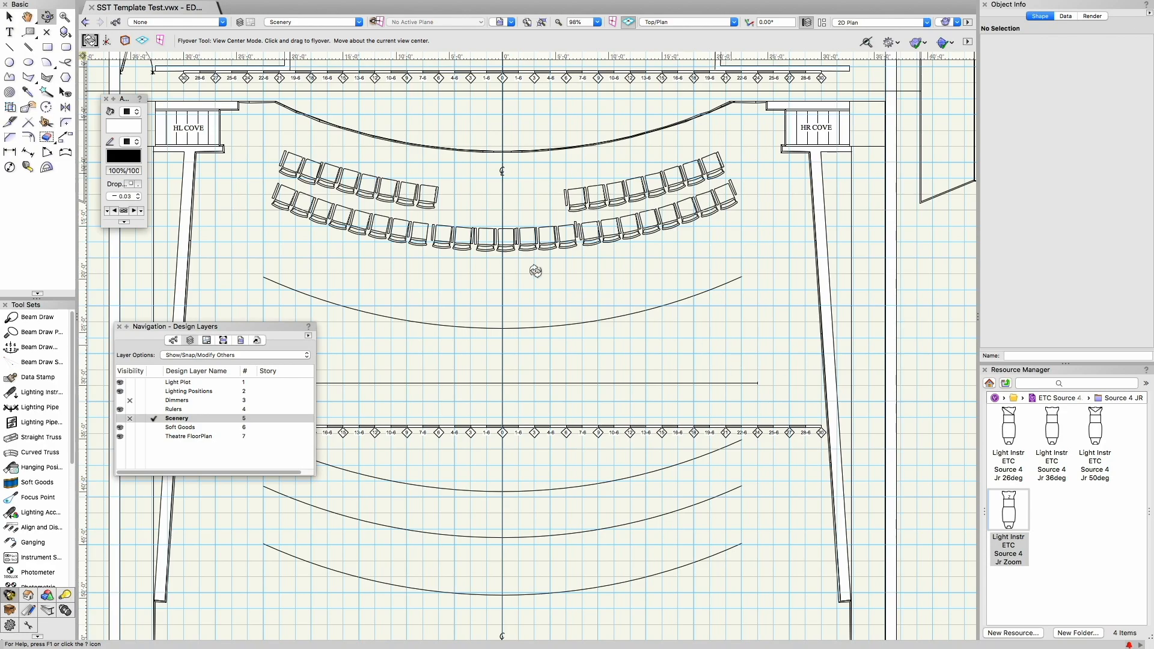
mouse_move(442, 231)
left_mouse_down()
mouse_move(853, 264)
mouse_move(798, 308)
mouse_move(734, 144)
mouse_move(723, 200)
mouse_move(732, 266)
mouse_move(786, 274)
mouse_move(711, 273)
mouse_move(841, 254)
left_mouse_up()
scroll(825, 295, "down", 2)
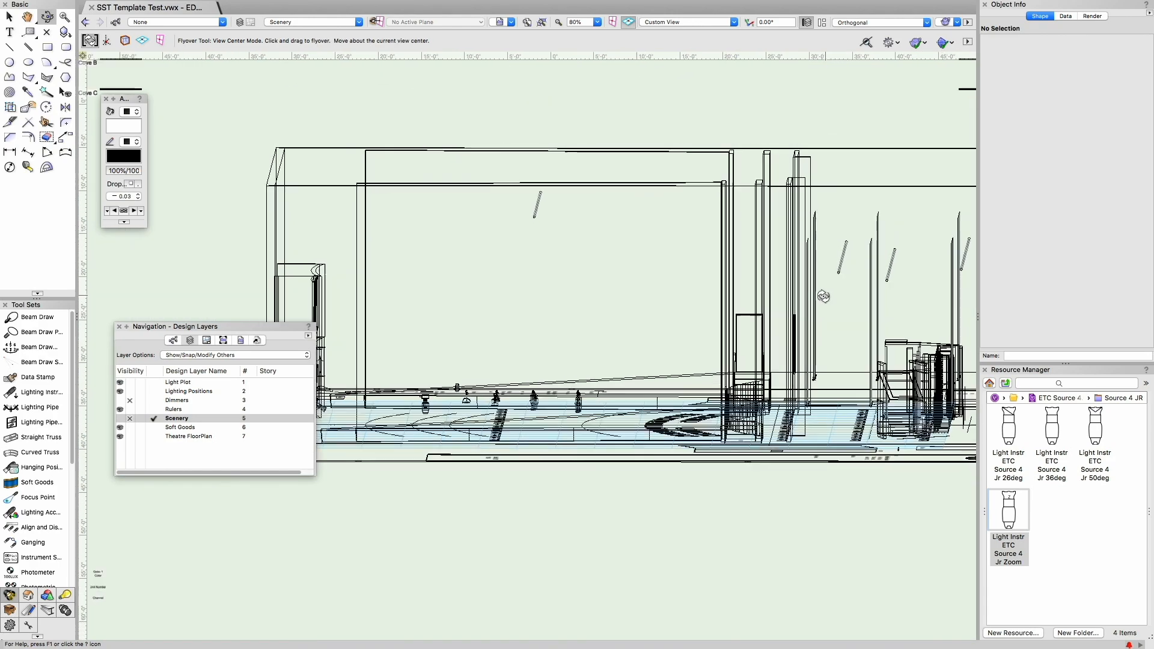
key("h")
mouse_move(832, 238)
left_mouse_down()
mouse_move(775, 243)
mouse_move(739, 265)
mouse_move(770, 243)
mouse_move(758, 301)
mouse_move(742, 296)
mouse_move(793, 312)
mouse_move(763, 307)
left_mouse_up()
key("shift+c")
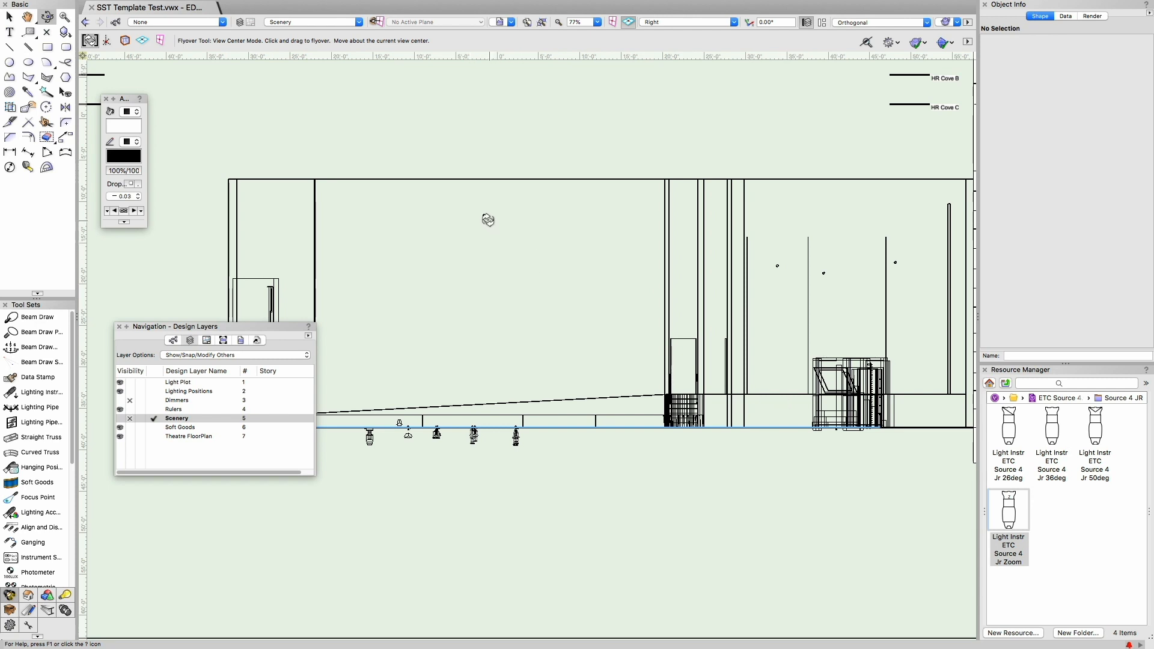
Step: Use the Line tool to gauge the height of the audience-side pipe above the floor in the side view
key("x")
left_click(10, 47)
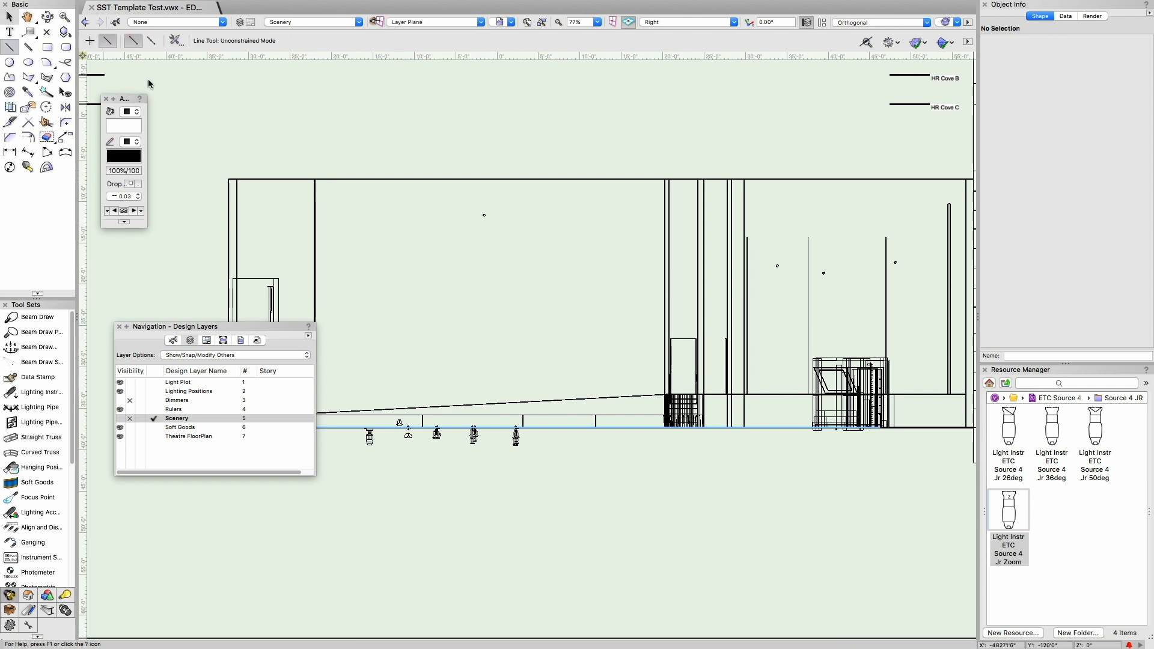
left_click(484, 427)
key("x")
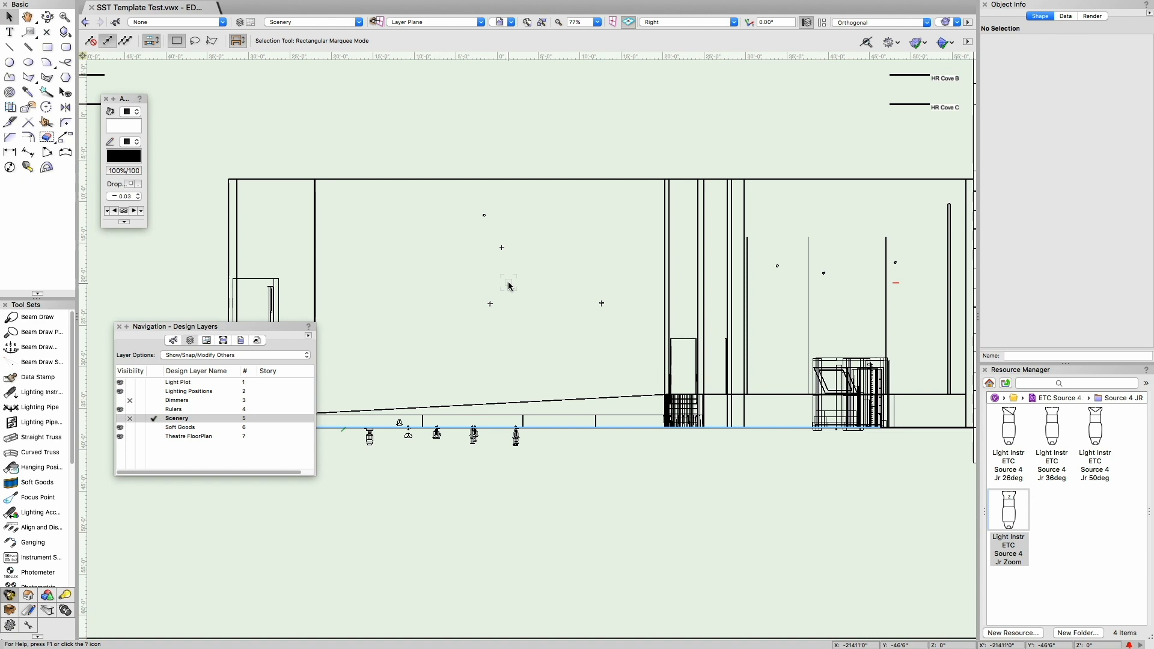
Step: Return the drawing to the Top/Plan view with the Selection tool active
key("shift+c")
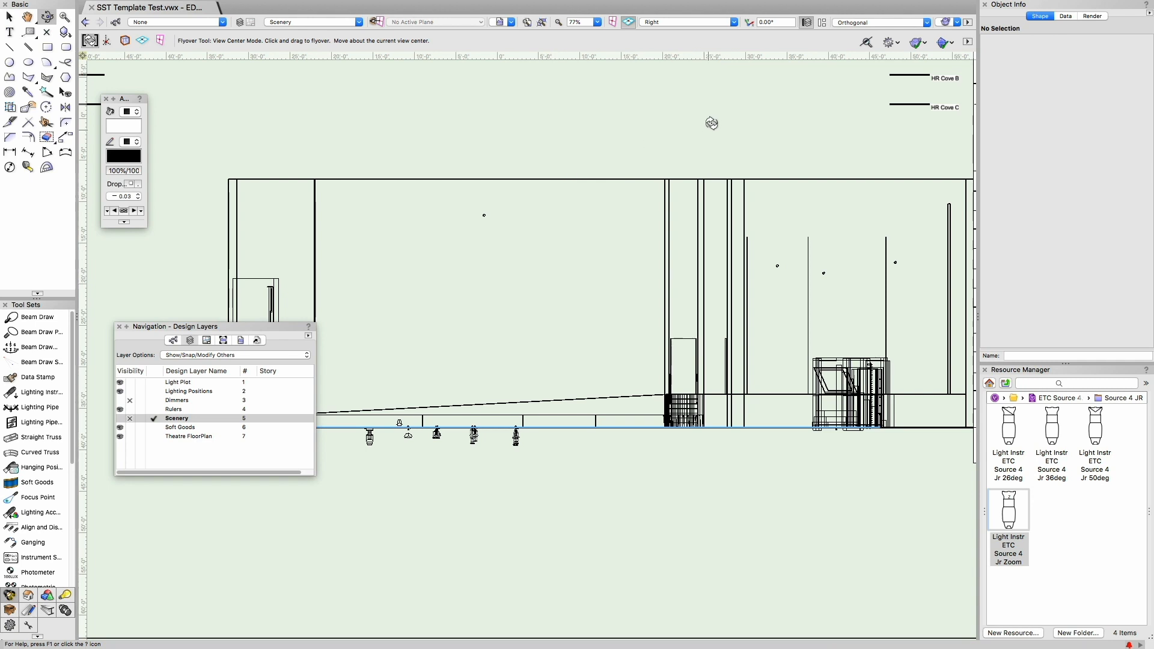
left_click(671, 24)
left_click(677, 37)
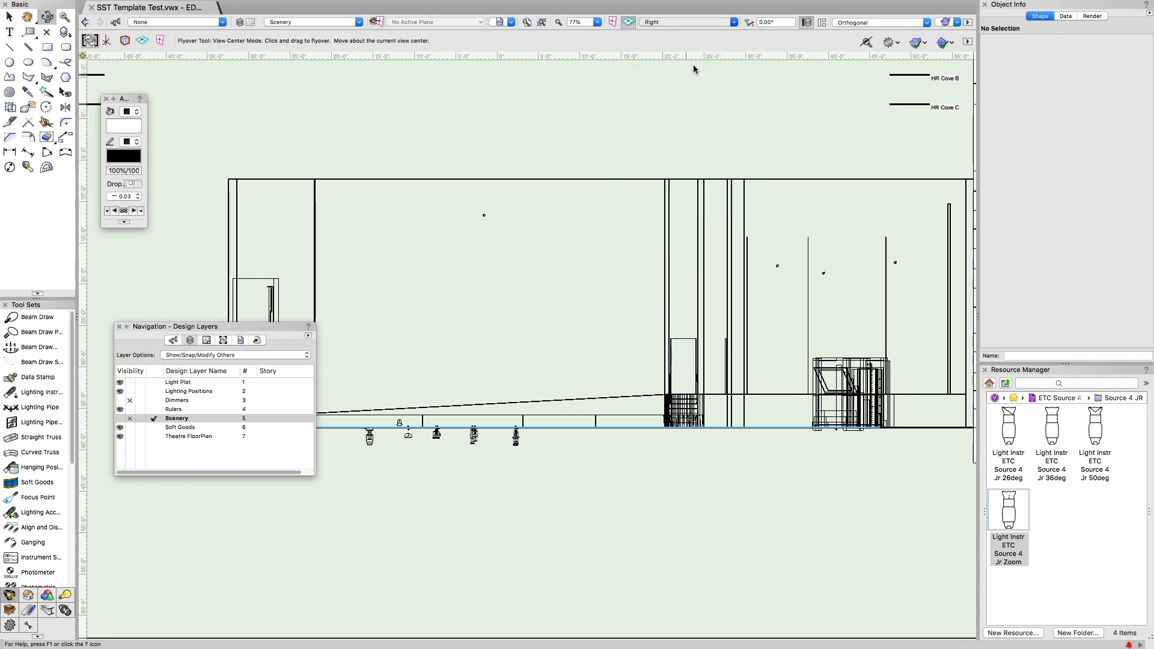
key("x")
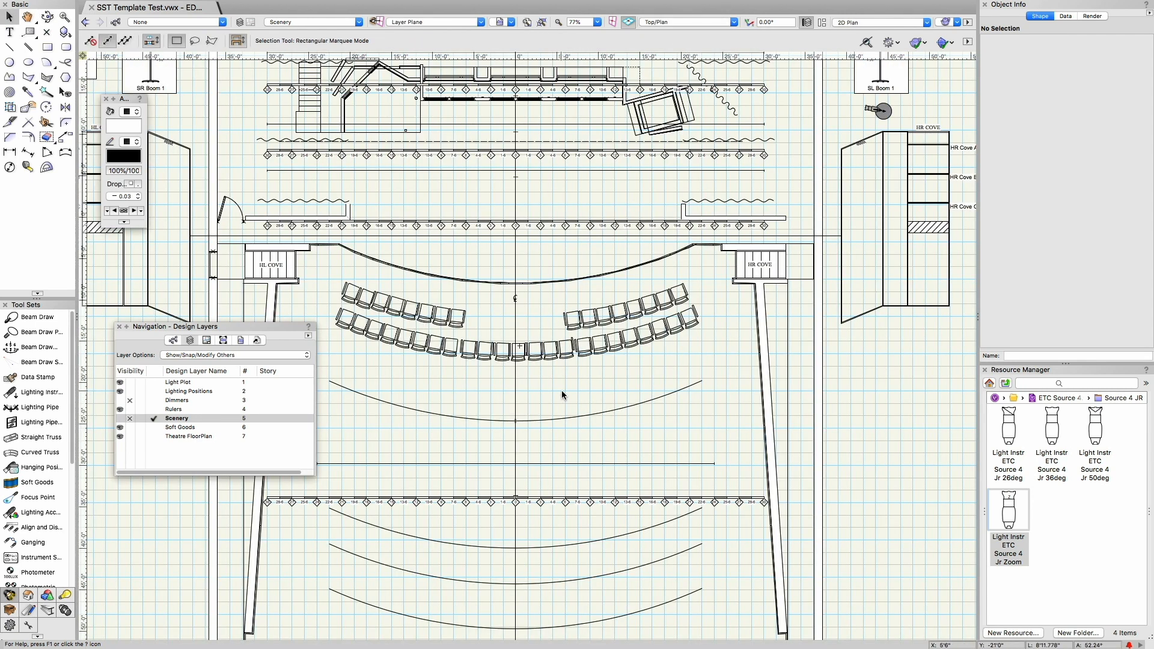
Step: Make Light Plot the active design layer with the pipe over the audience seating in view
key("space")
mouse_move(525, 264)
left_mouse_down()
mouse_move(664, 277)
mouse_move(664, 328)
mouse_move(631, 394)
mouse_move(627, 126)
left_mouse_up()
left_click_drag(617, 370, 618, 338)
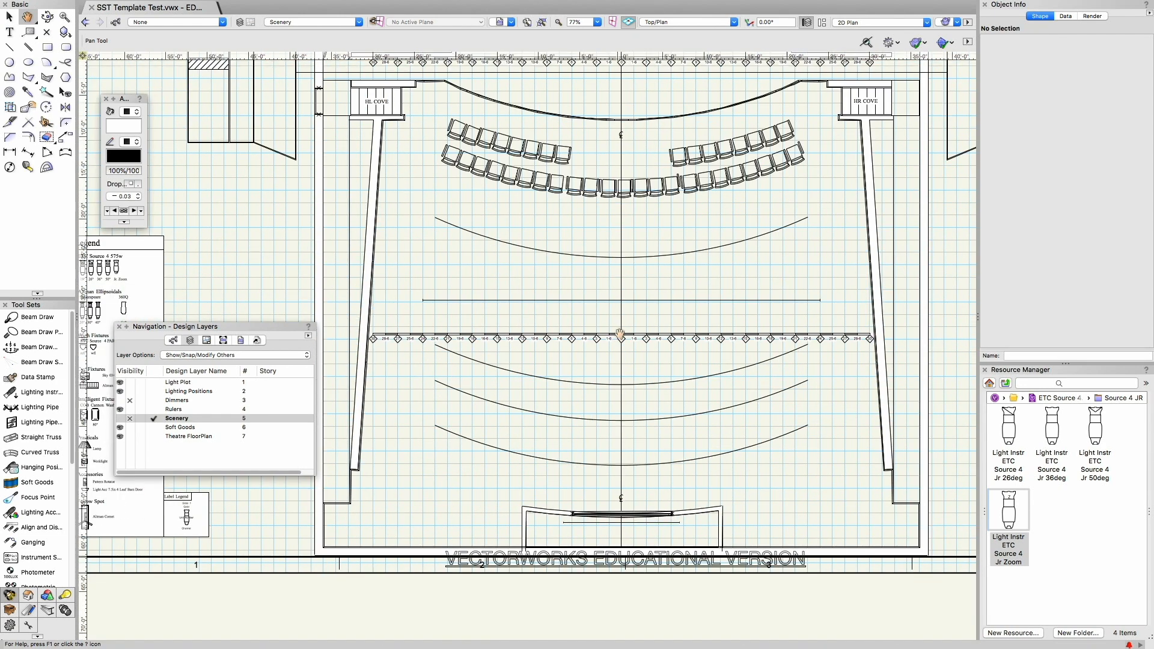
scroll(620, 333, "up", 2)
key("x")
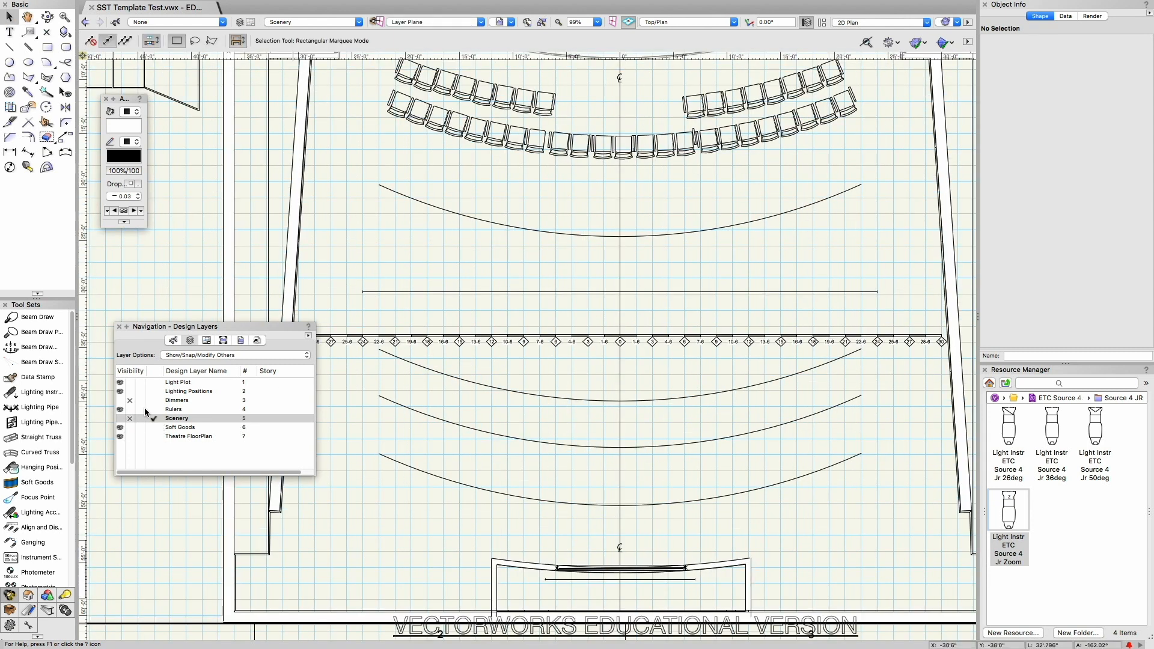
left_click(153, 382)
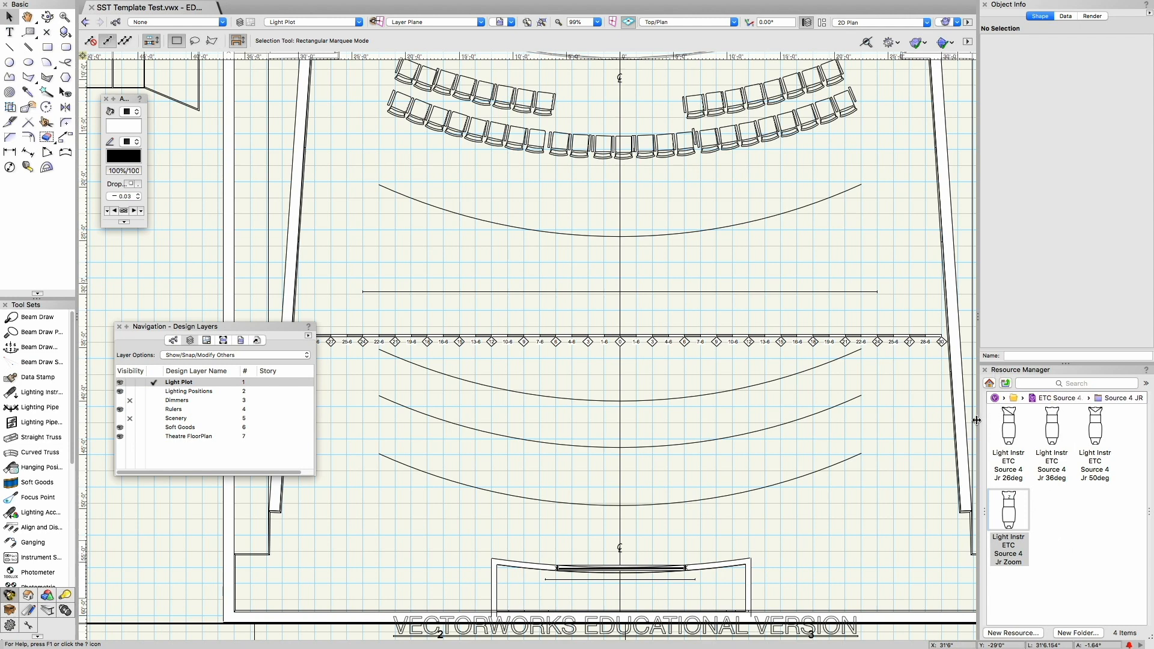
Step: Widen the resource browser, open the Source 4 folder of ETC Source 4.vwx, and activate Light Instr ETC Source 4 26deg for insertion
left_click_drag(944, 420, 790, 411)
left_click(885, 563)
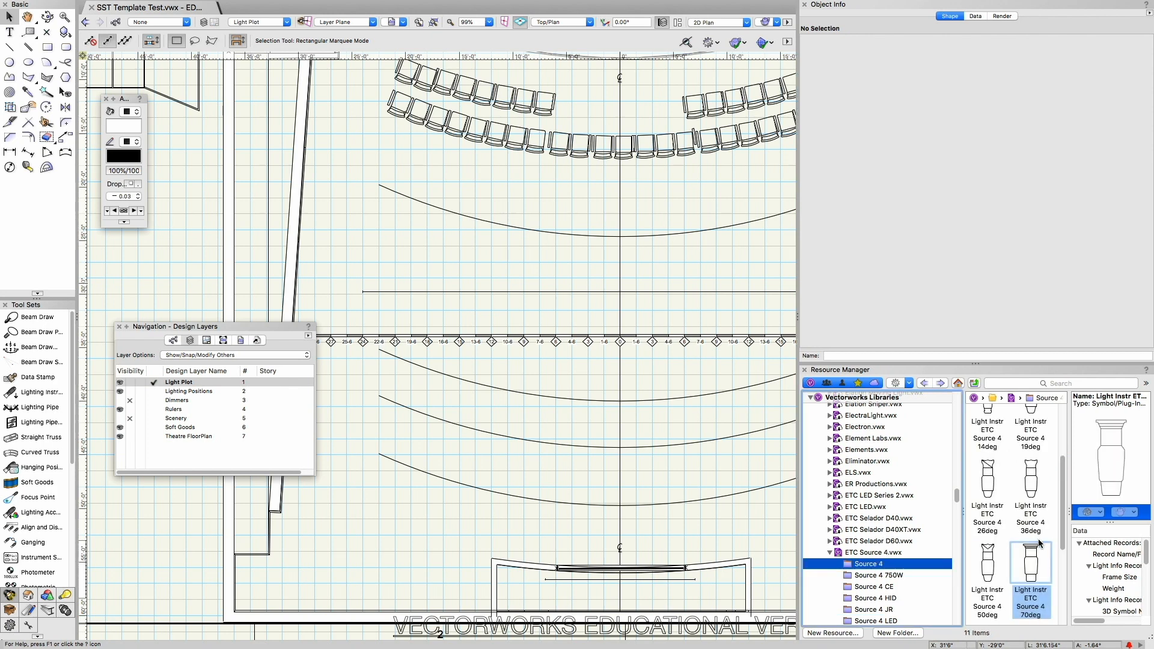
left_click(985, 488)
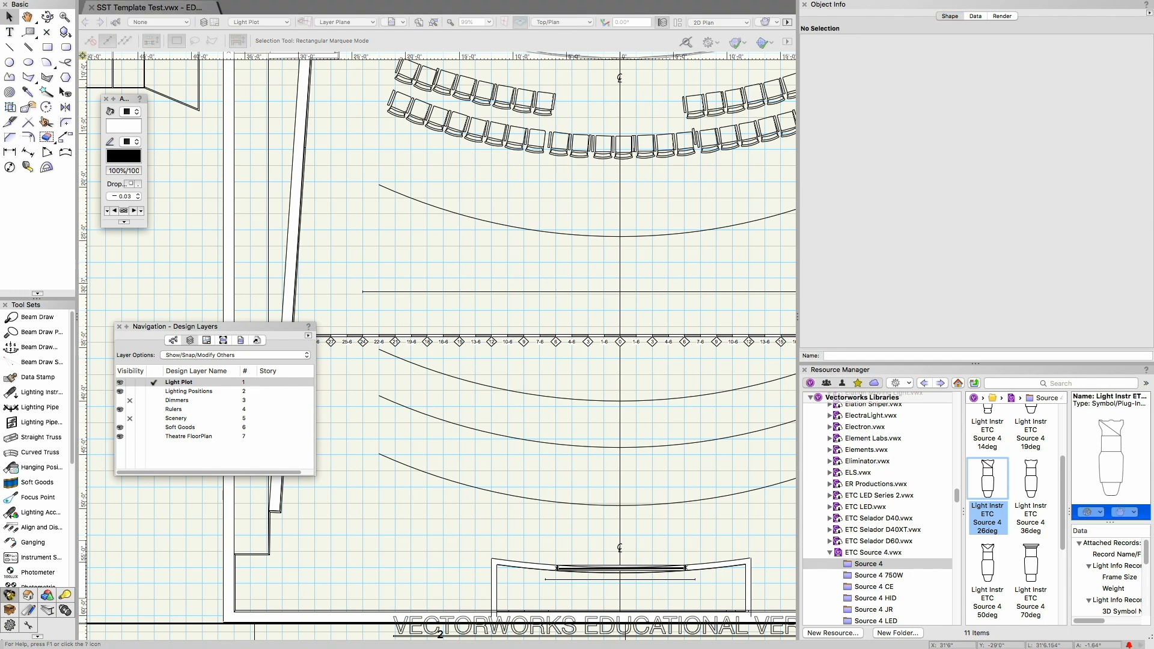
double_click(987, 480)
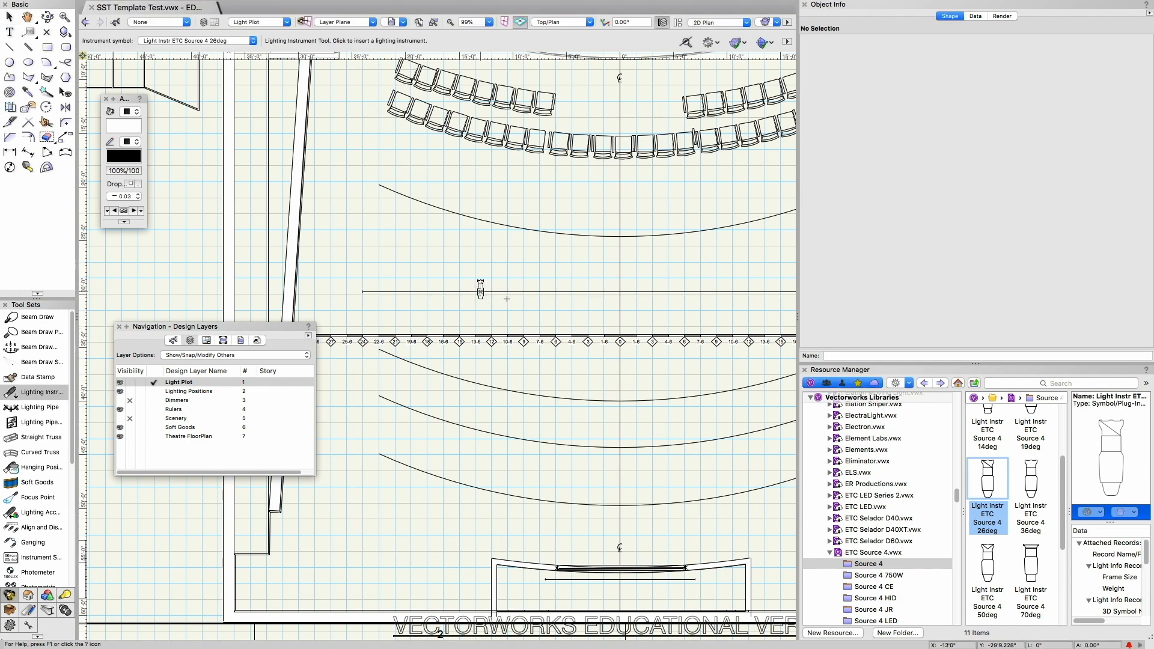
Step: Place three ETC Source 4 26deg instruments along the pipe over the audience seating, the last on the centre line
left_click(535, 297)
left_click(621, 295)
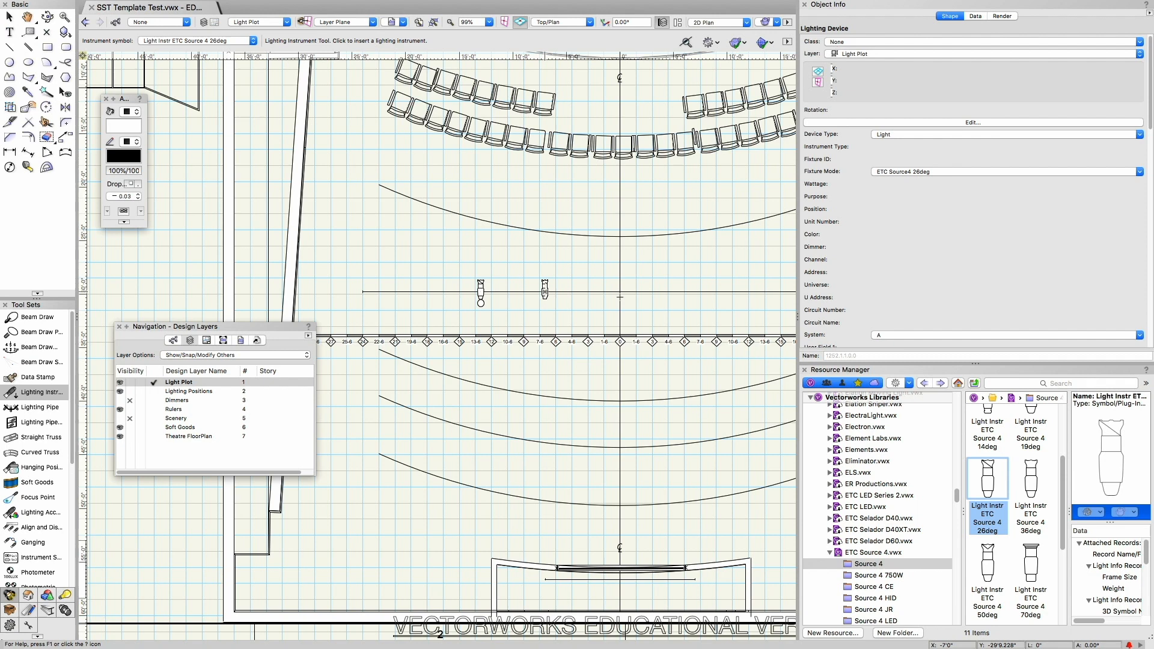
left_click(620, 294)
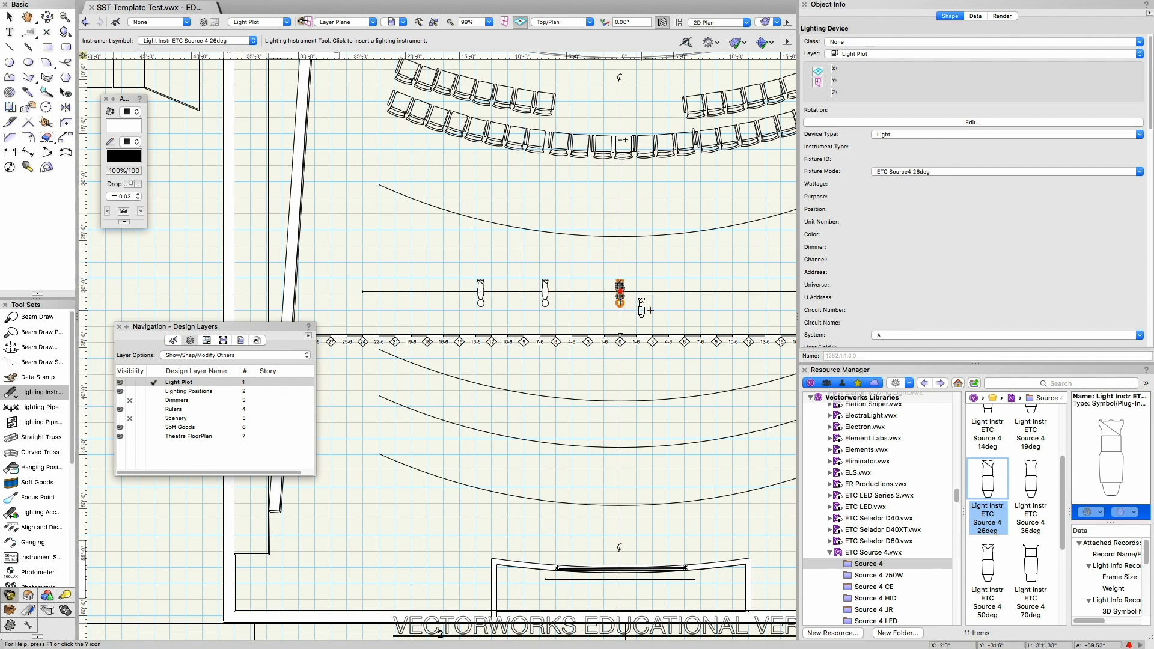
Step: Place two more ETC Source 4 26deg instruments right of the centre line, at about 8' and 15', and widen the drawing area
left_click(705, 292)
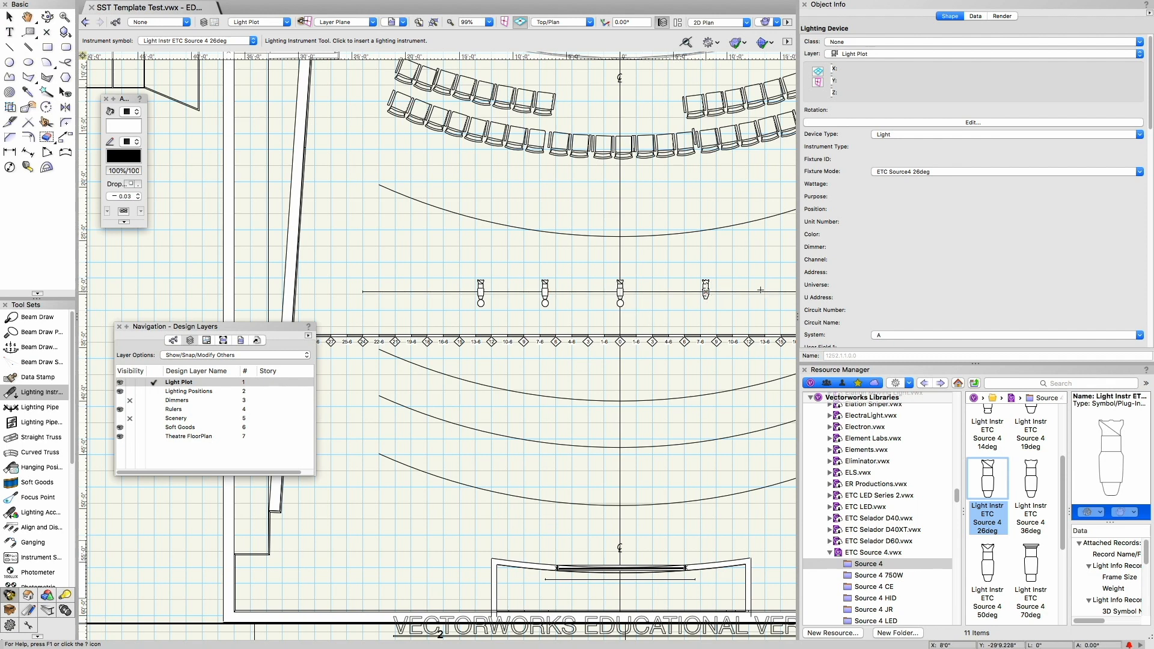
left_click(780, 292)
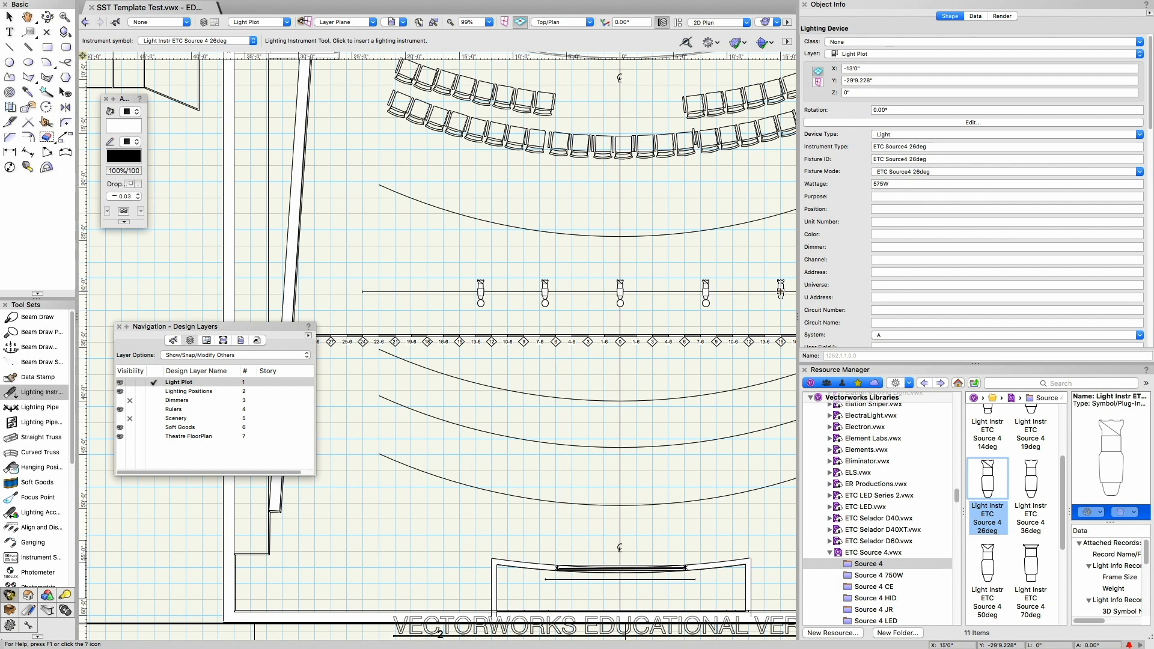
key("x")
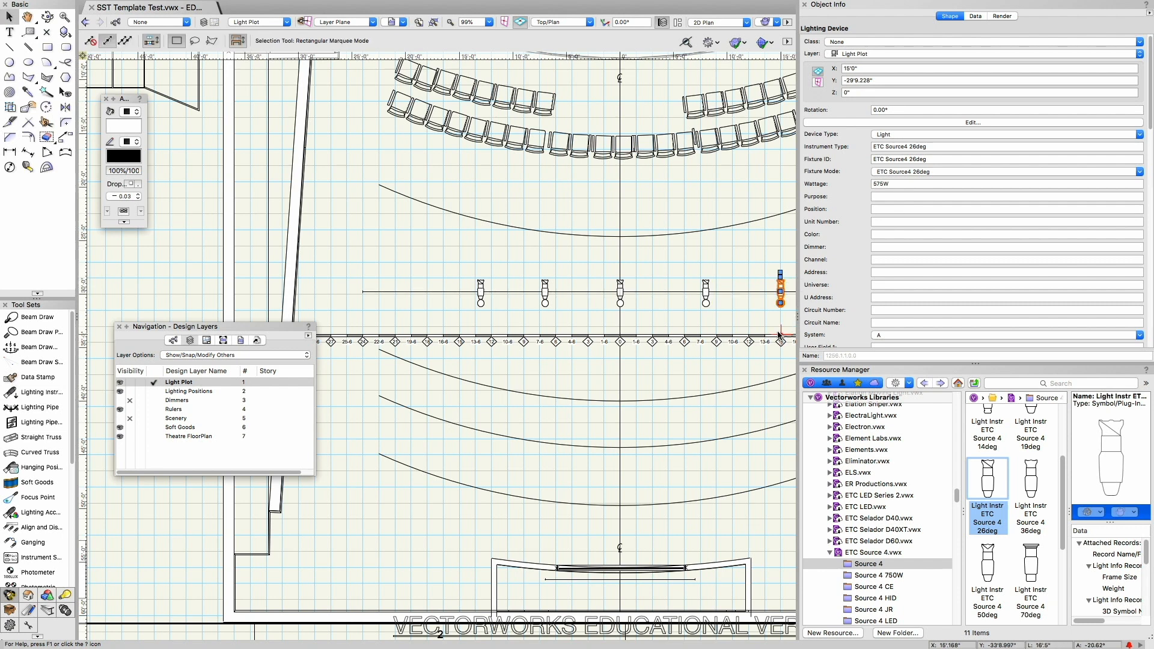
left_click(752, 319)
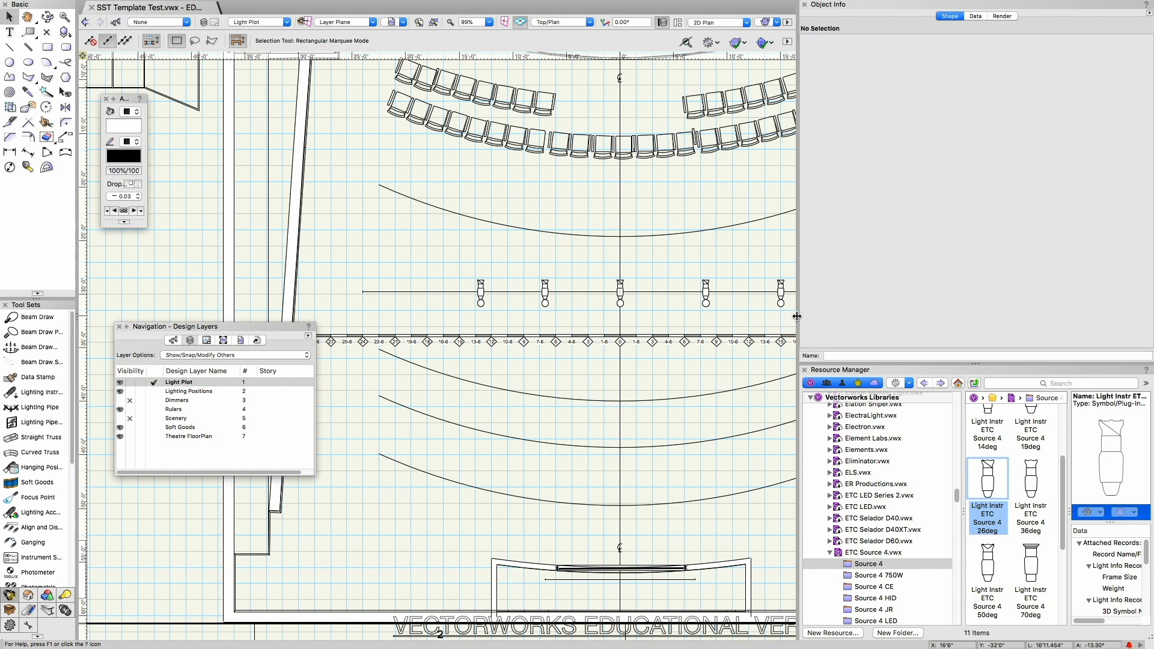
left_click_drag(922, 319, 995, 317)
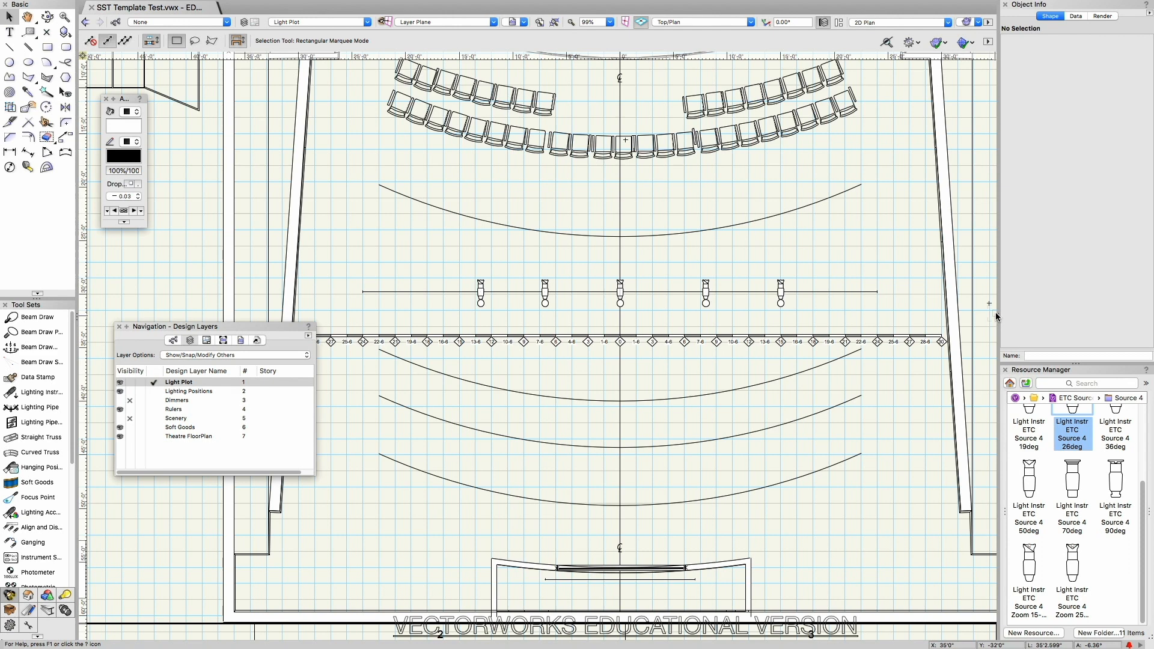
Step: Assign the purpose WARM FRNT and the position FOH BEAM to all five instruments on the audience pipe
left_click_drag(418, 251, 864, 342)
left_click(480, 292)
left_click(545, 296, "shift")
left_click(619, 293, "shift")
left_click(706, 294, "shift")
left_click(779, 294, "shift")
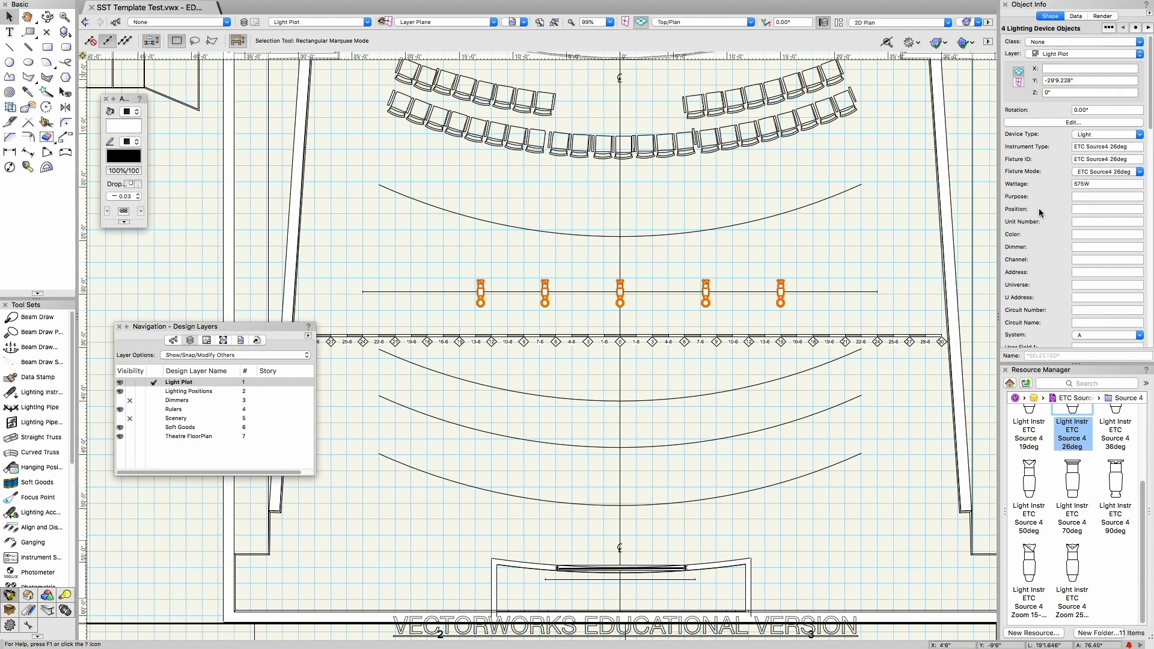
left_click(1082, 196)
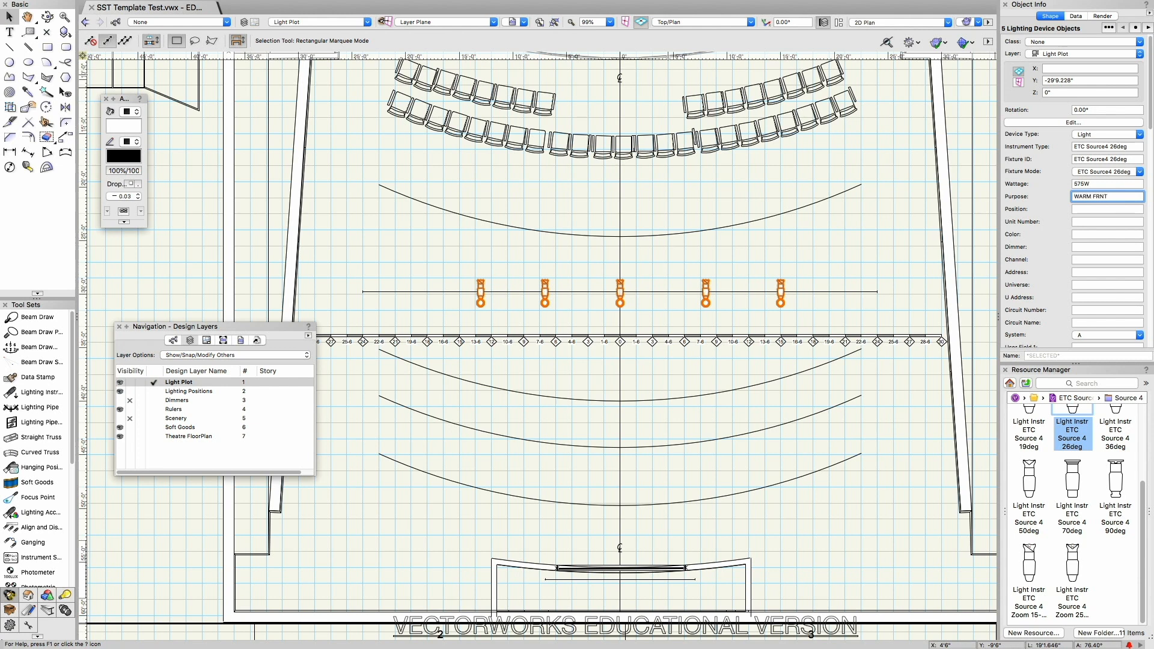
key("Return")
type("FOH BEAM")
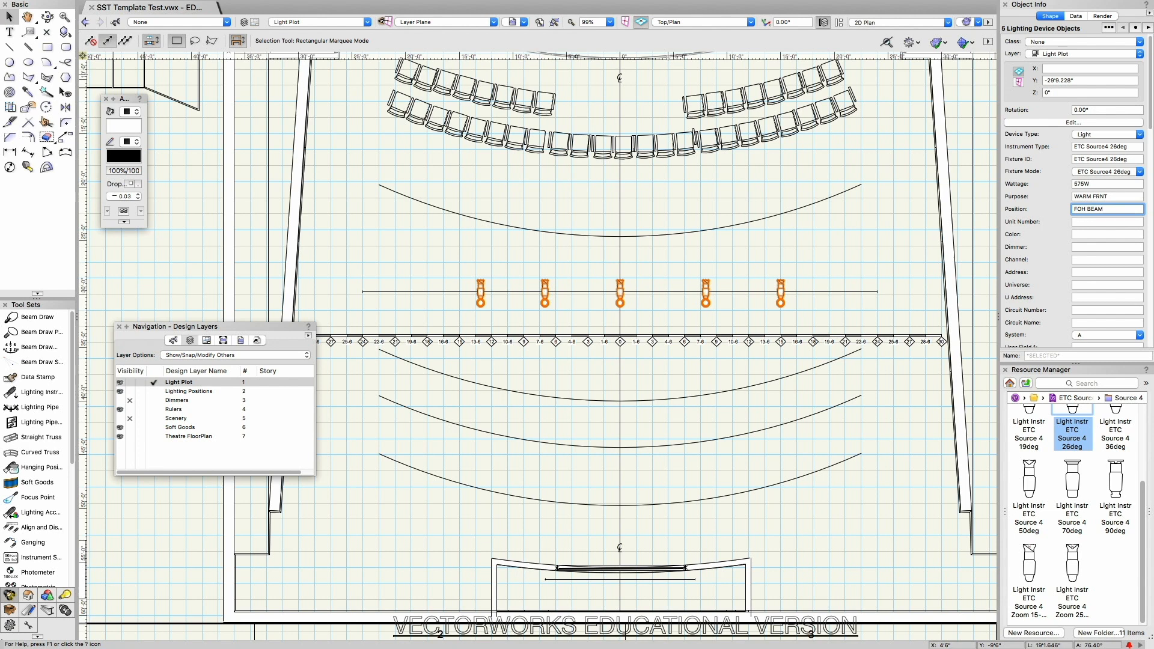
key("Return")
left_click(839, 247)
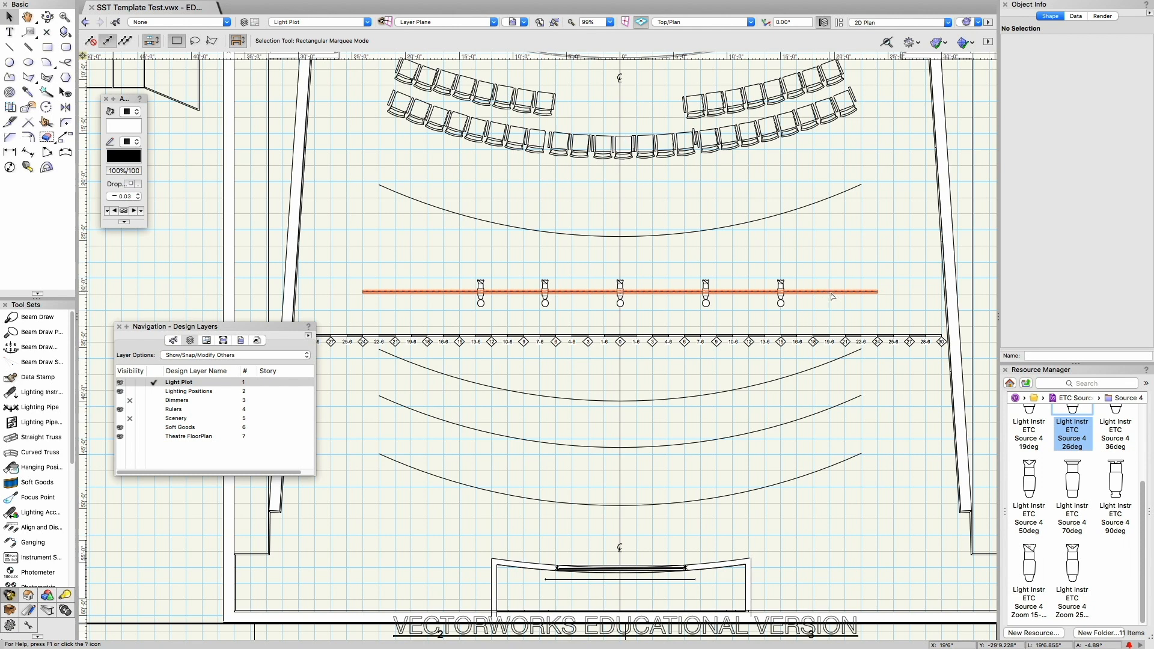
Step: Copy the FOH BEAM pipe's Y coordinate and apply it, -29'9.228", to all five instruments
left_click(830, 293)
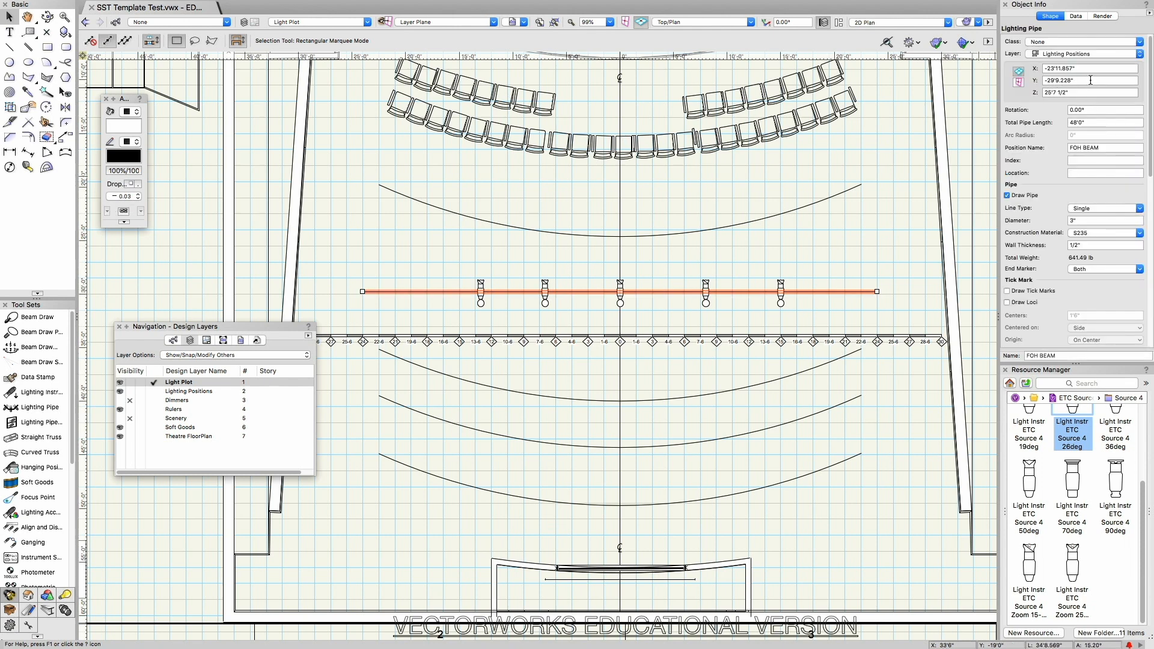
left_click(1033, 81)
key("super+c")
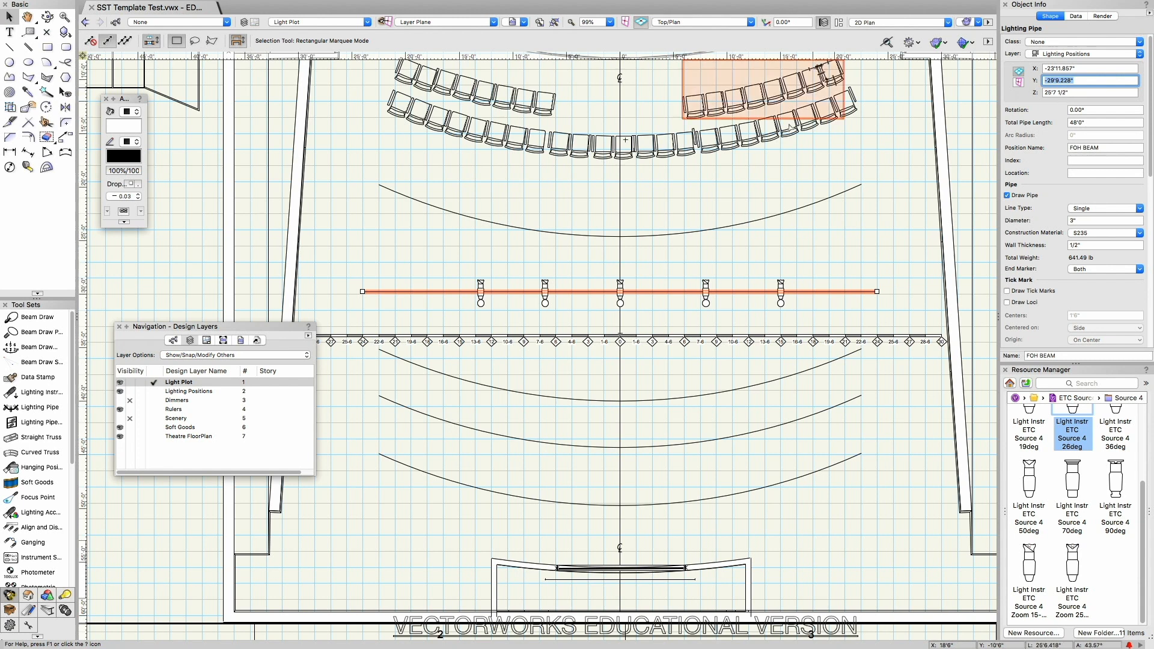
left_click_drag(452, 265, 824, 325)
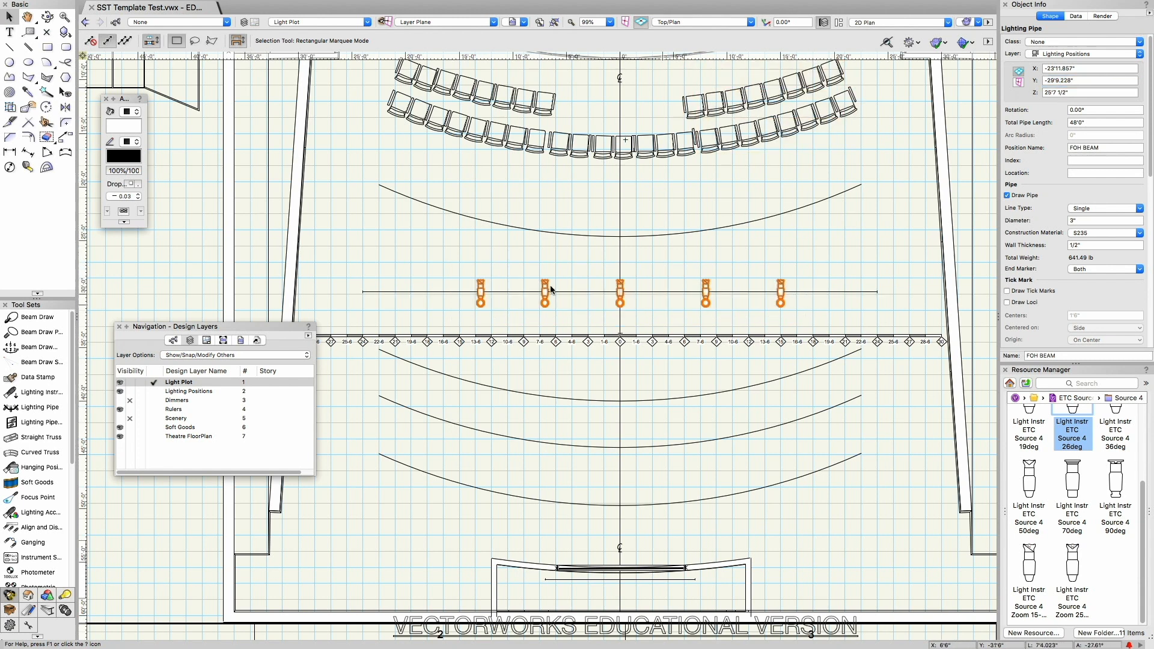
left_click(1083, 82)
key("super+v")
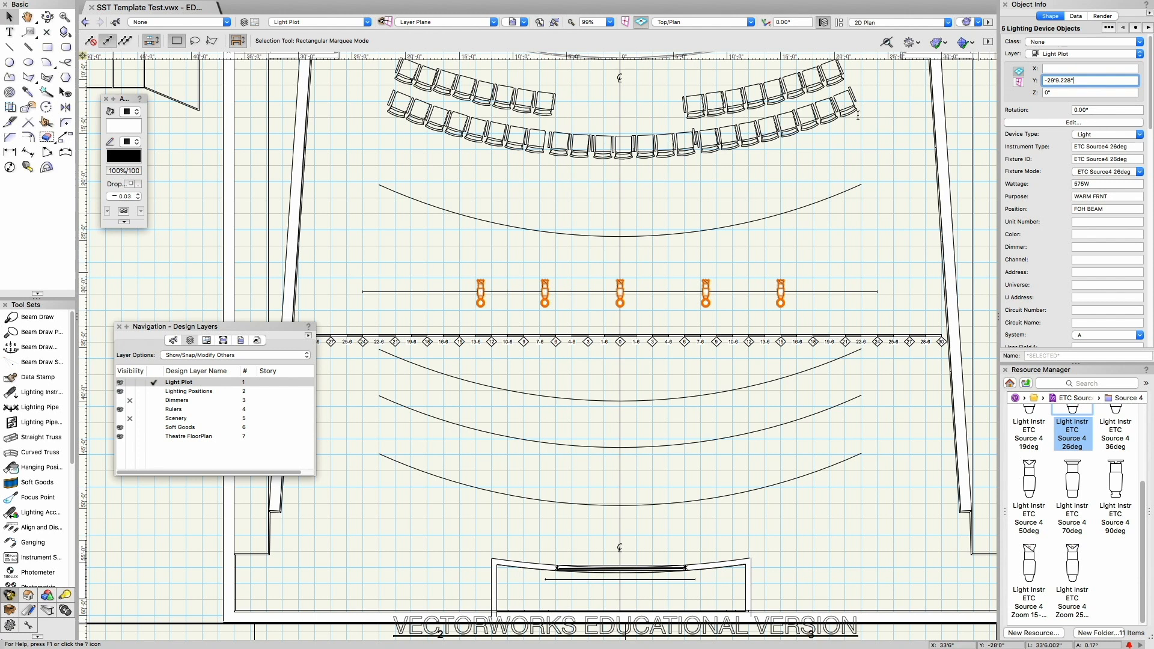
key("Return")
Step: Set the X coordinate of the instrument on the centre line to 0
left_click(621, 293)
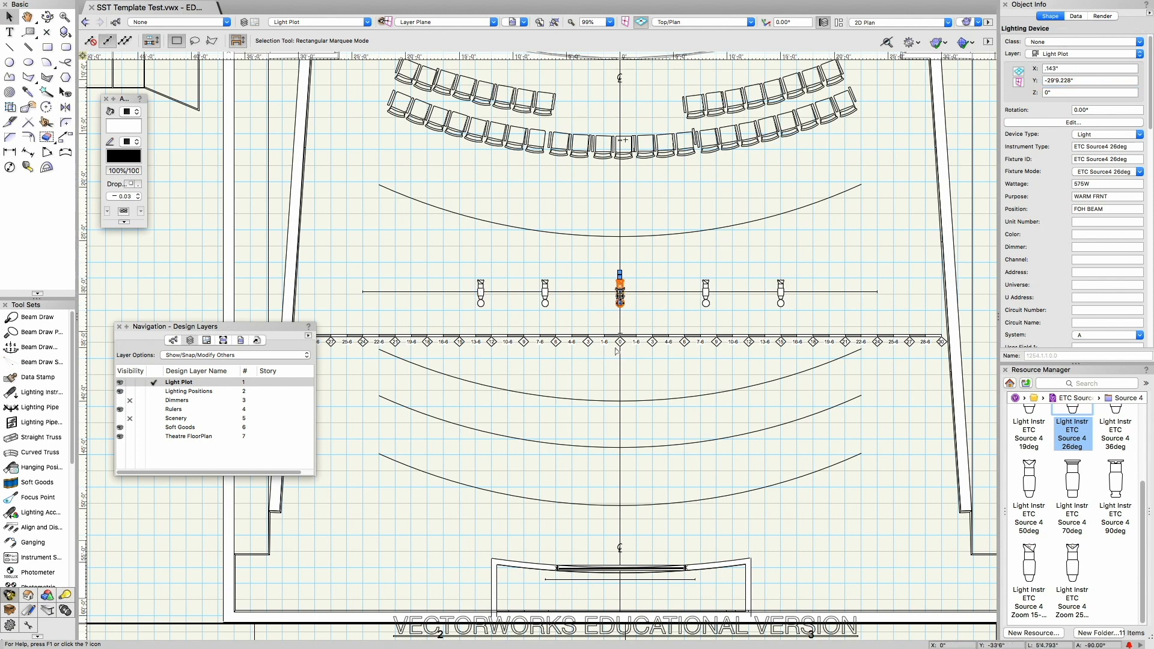
left_click(1049, 68)
type("0")
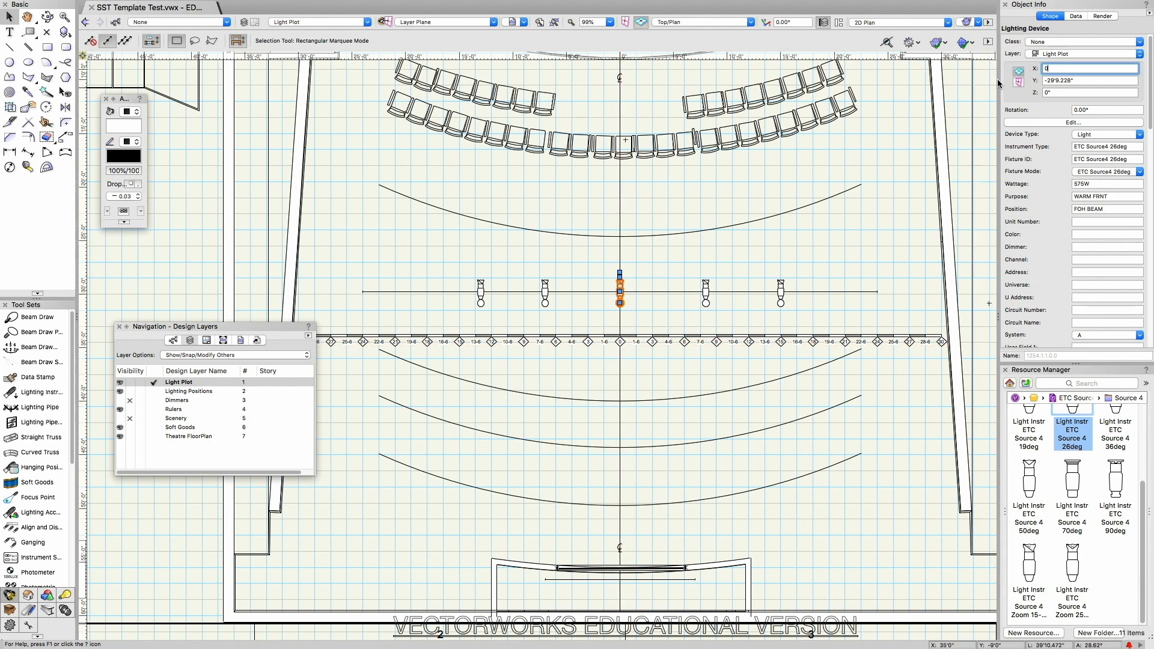
key("Return")
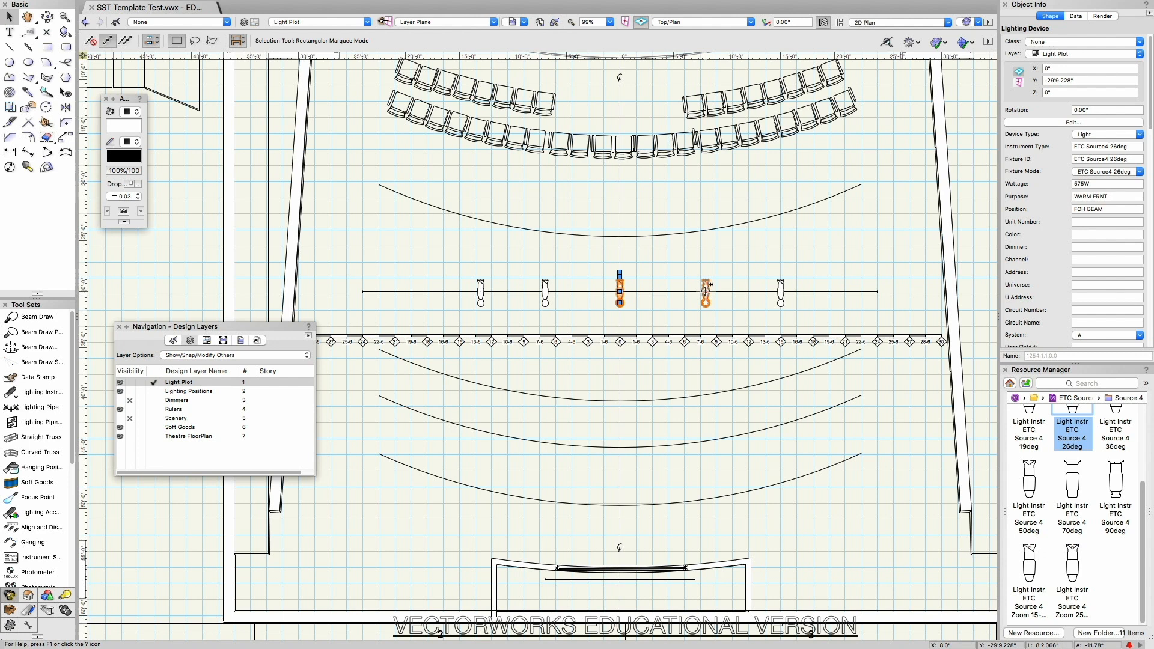
Step: Set the X coordinate of the first instrument right of centre to 7'6" and check the X coordinate of the outermost one
left_click(705, 290)
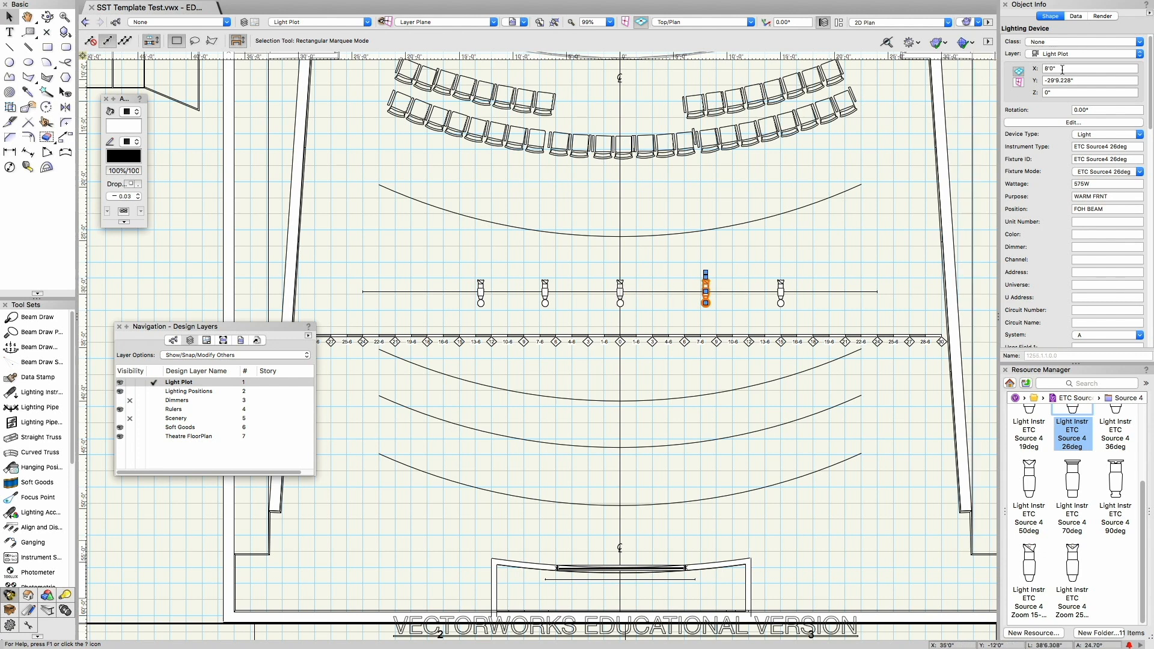
left_click_drag(1018, 64, 990, 77)
type("7'6")
key("Return")
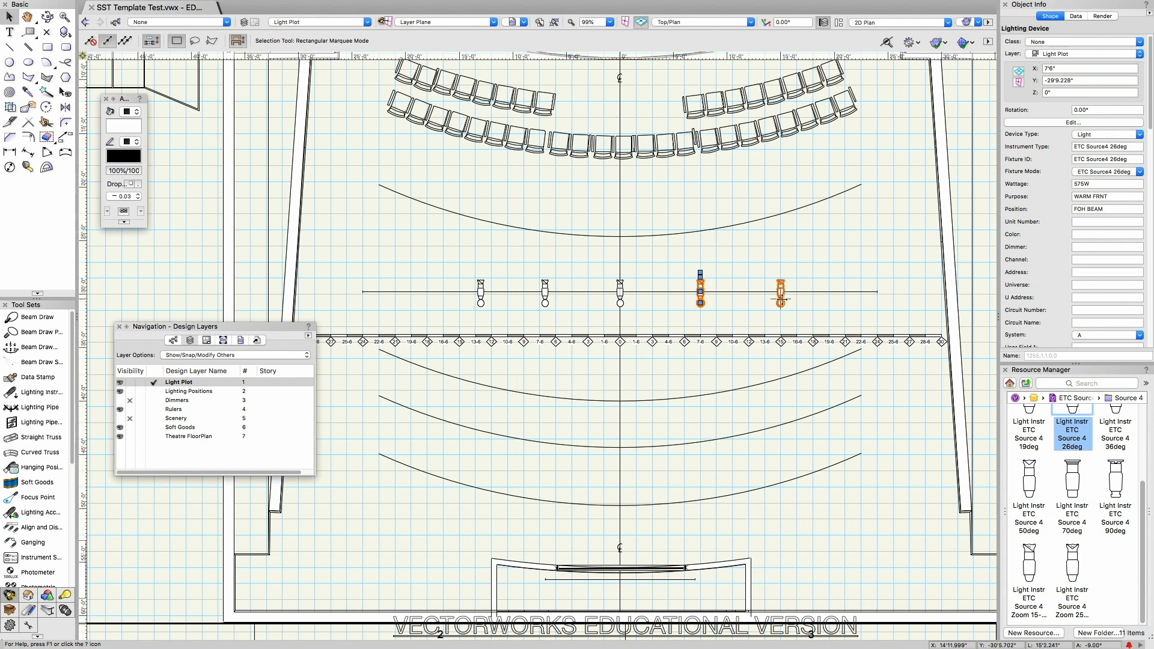
left_click(781, 292)
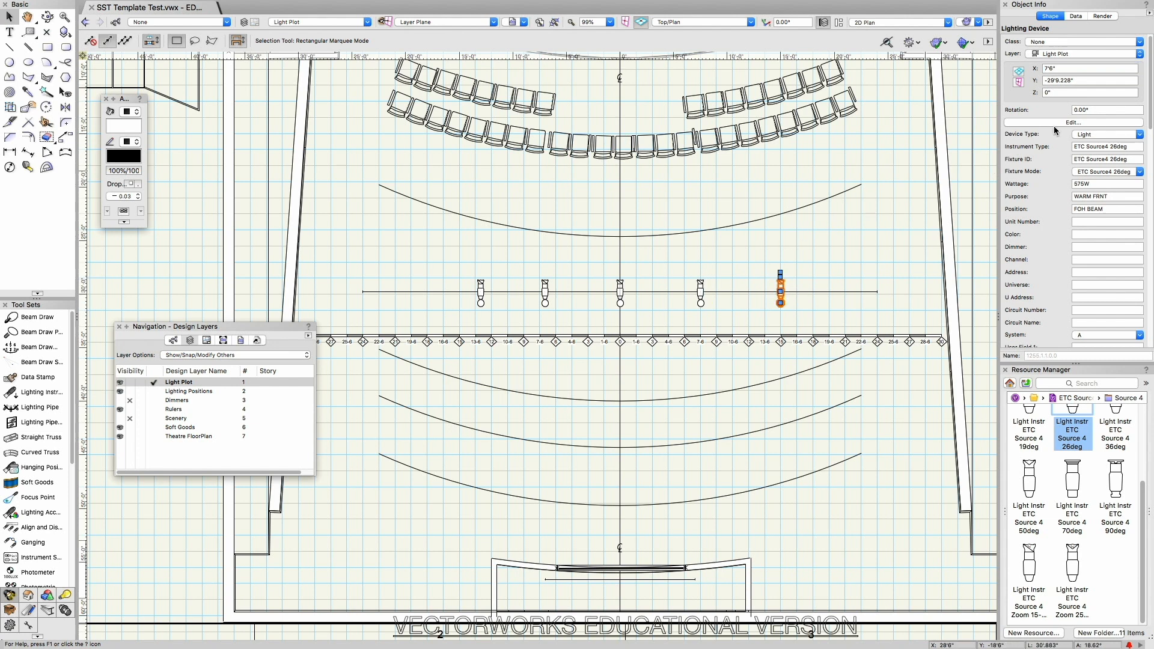
left_click(1070, 68)
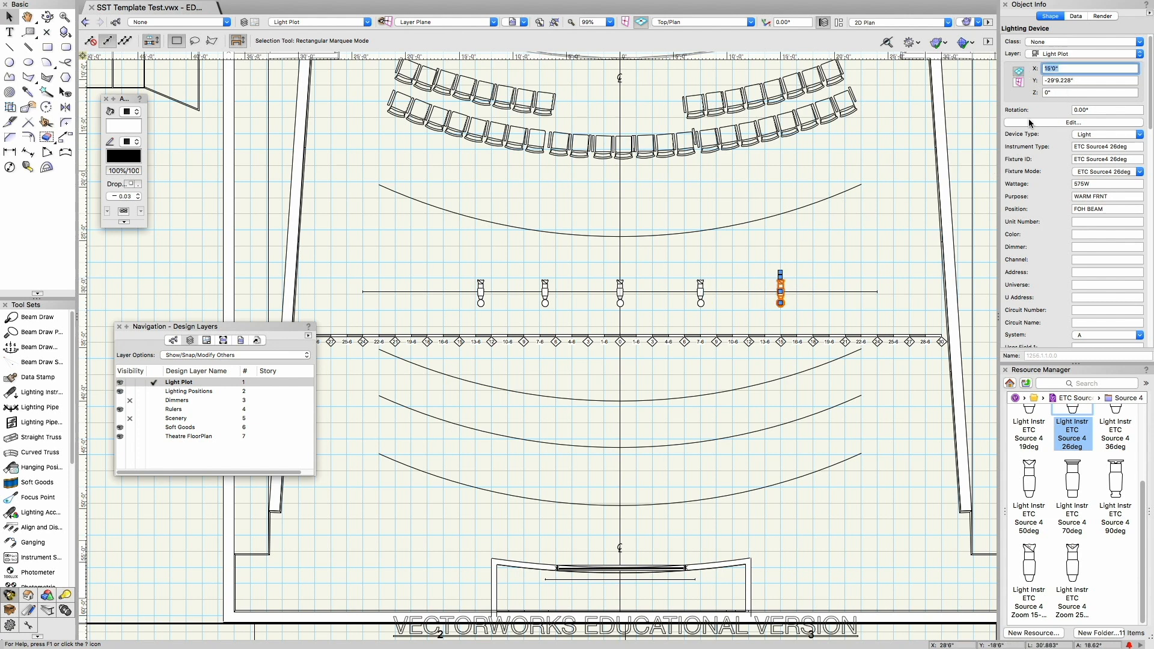
left_click(823, 269)
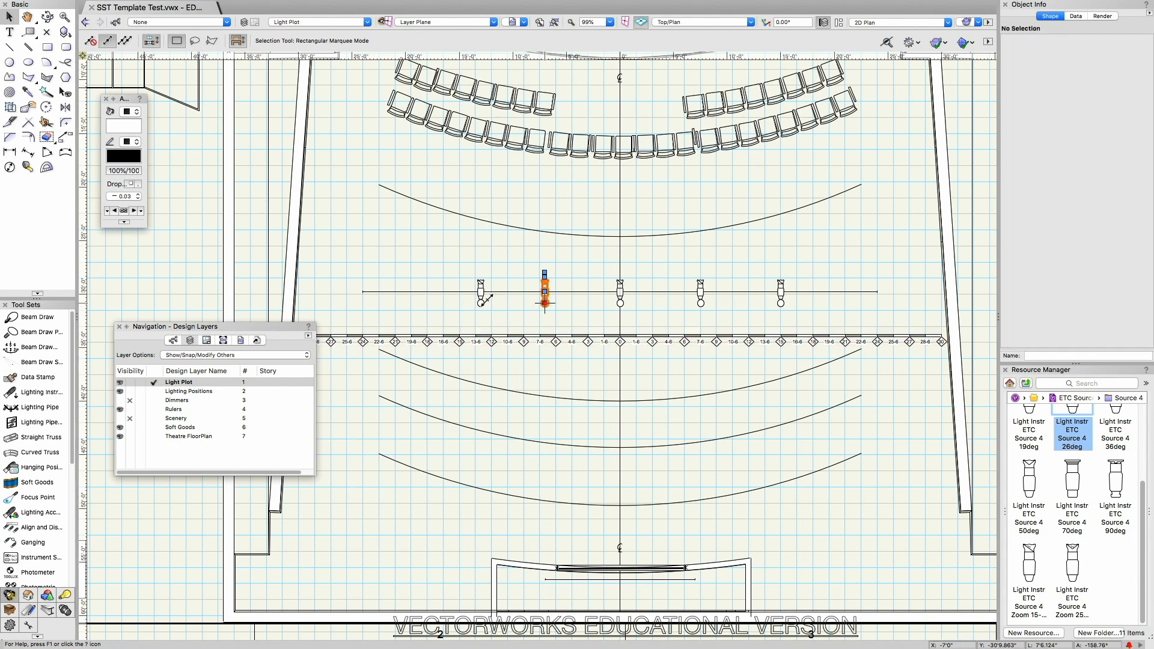
Step: Delete the instrument immediately left of the centre line on the FOH BEAM pipe
key("Delete")
left_click(480, 301)
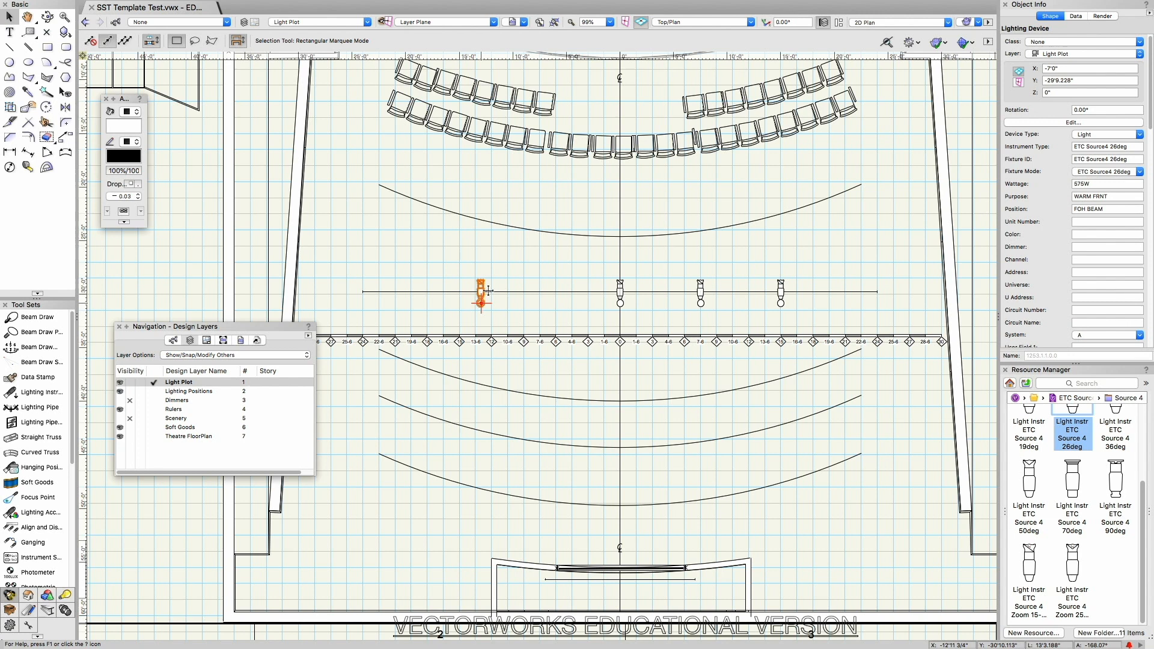
key("Delete")
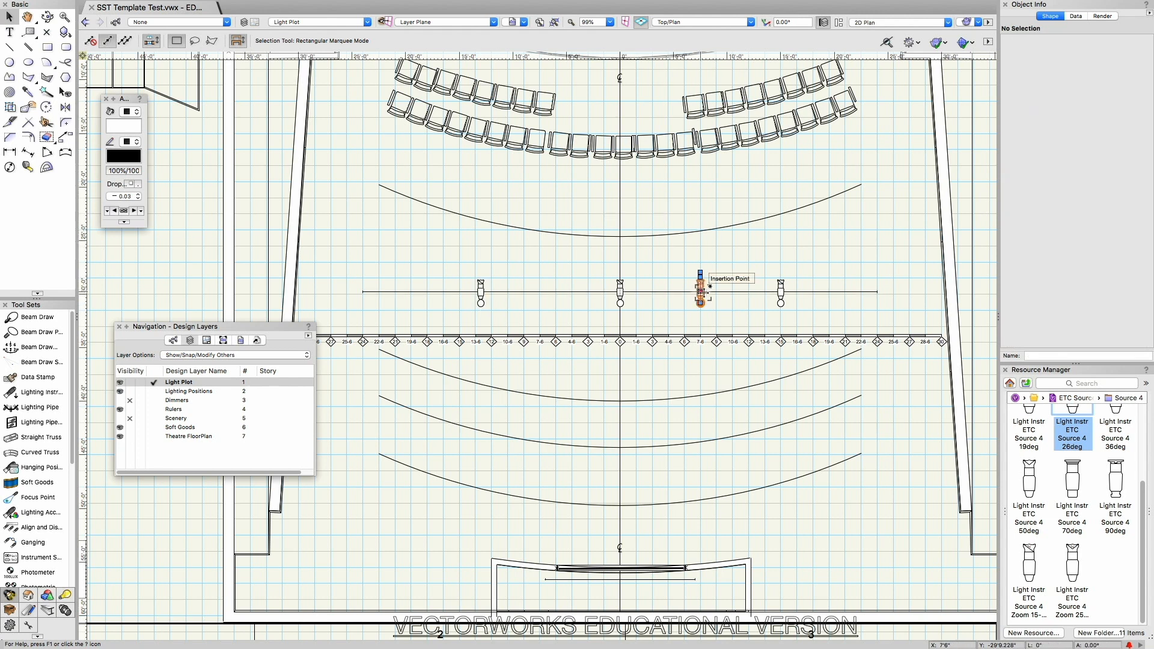
Step: Mirror a duplicate of the 7'6" instrument across the centre line onto the other half of the pipe
left_click(700, 289)
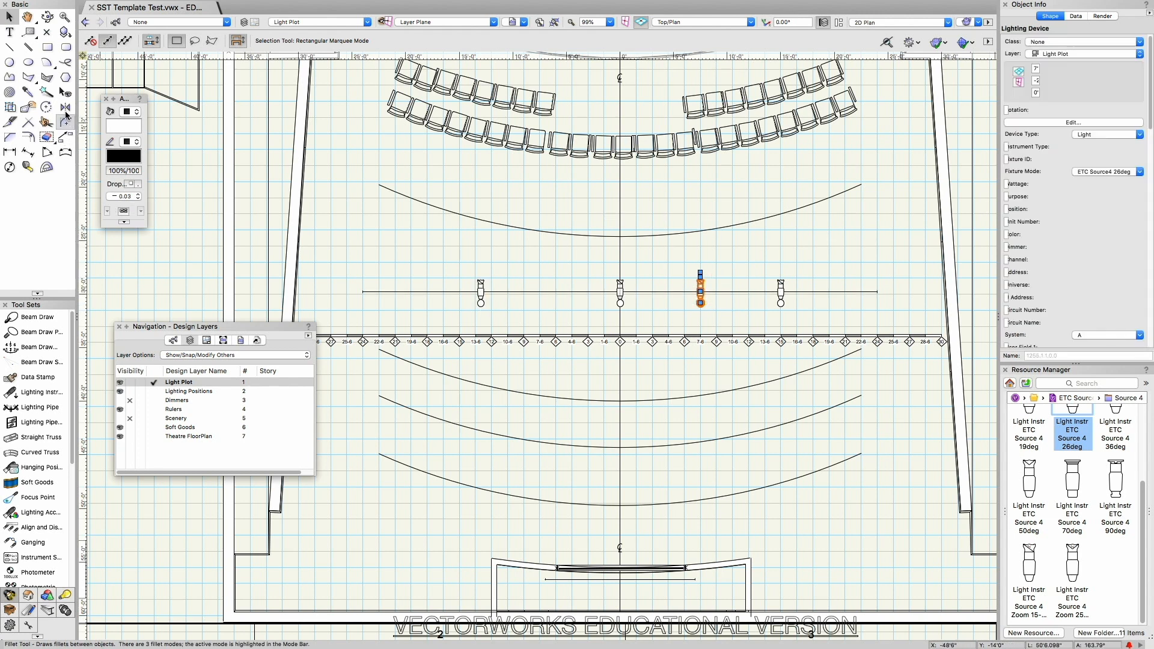
left_click(66, 108)
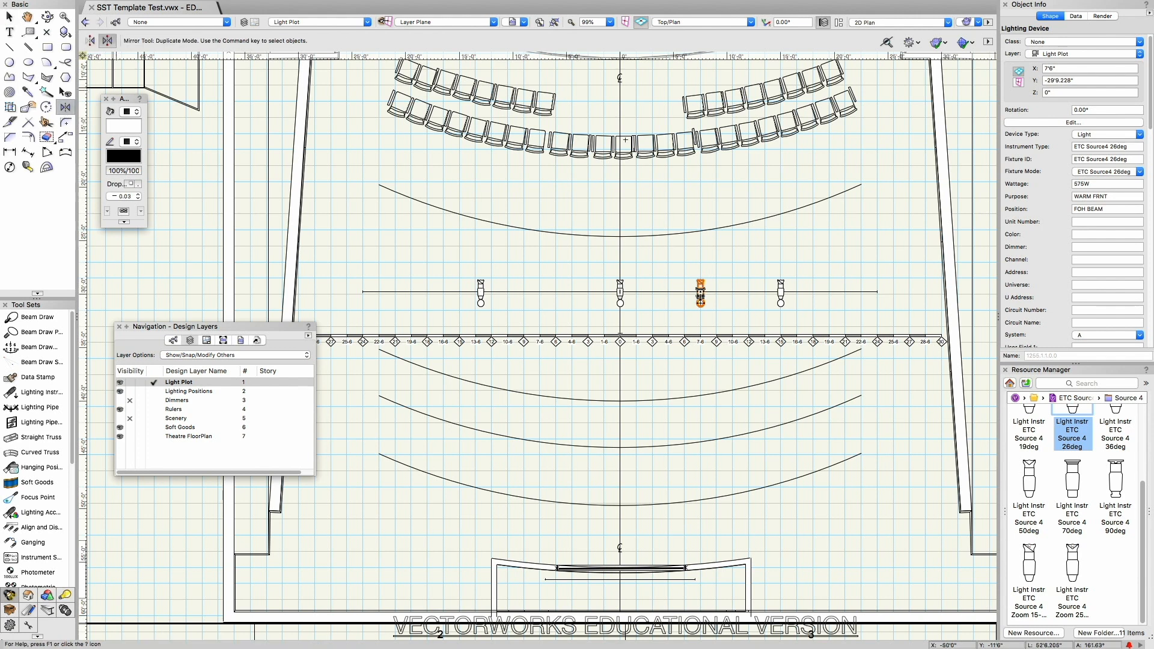
left_click(620, 198)
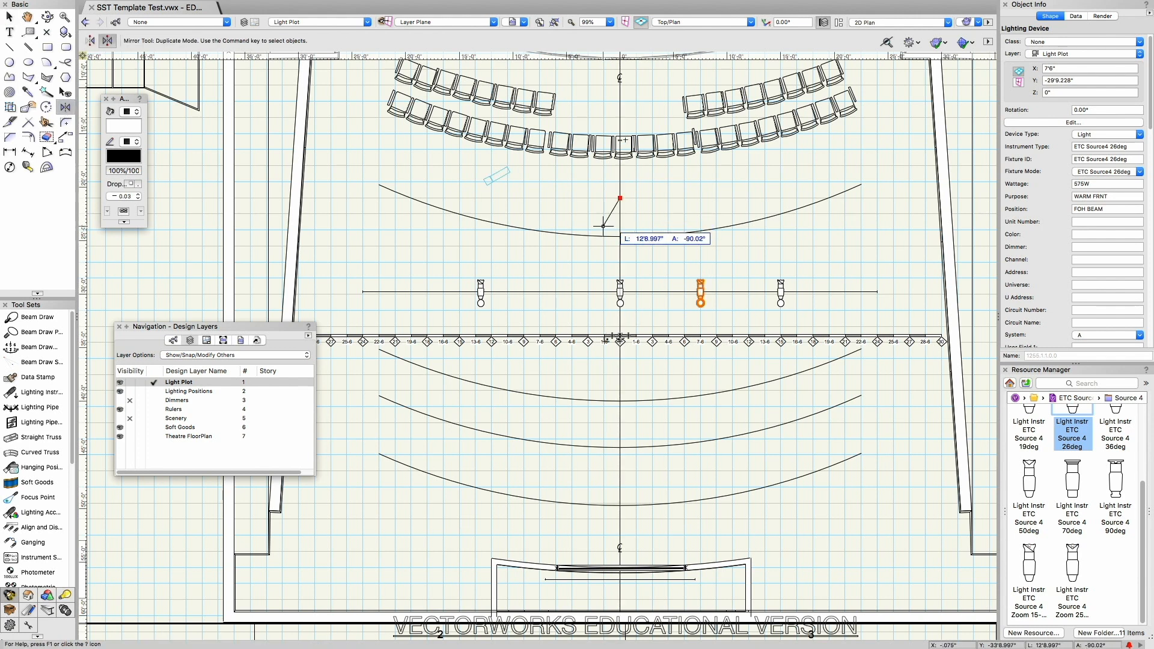
left_click(619, 258)
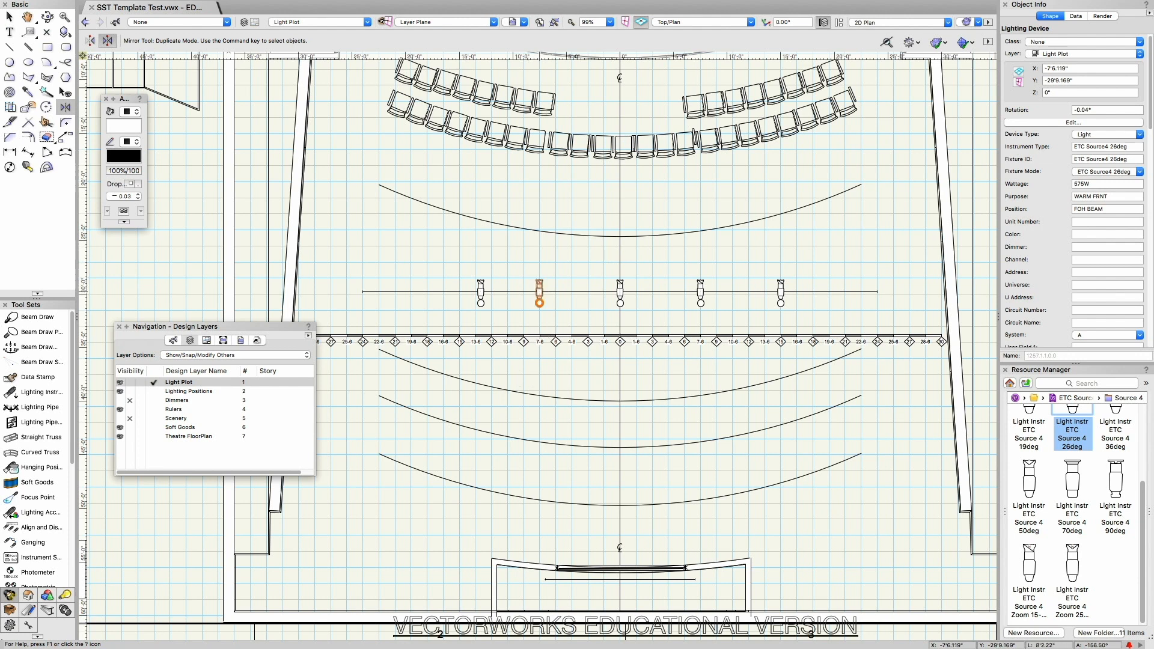
key("x")
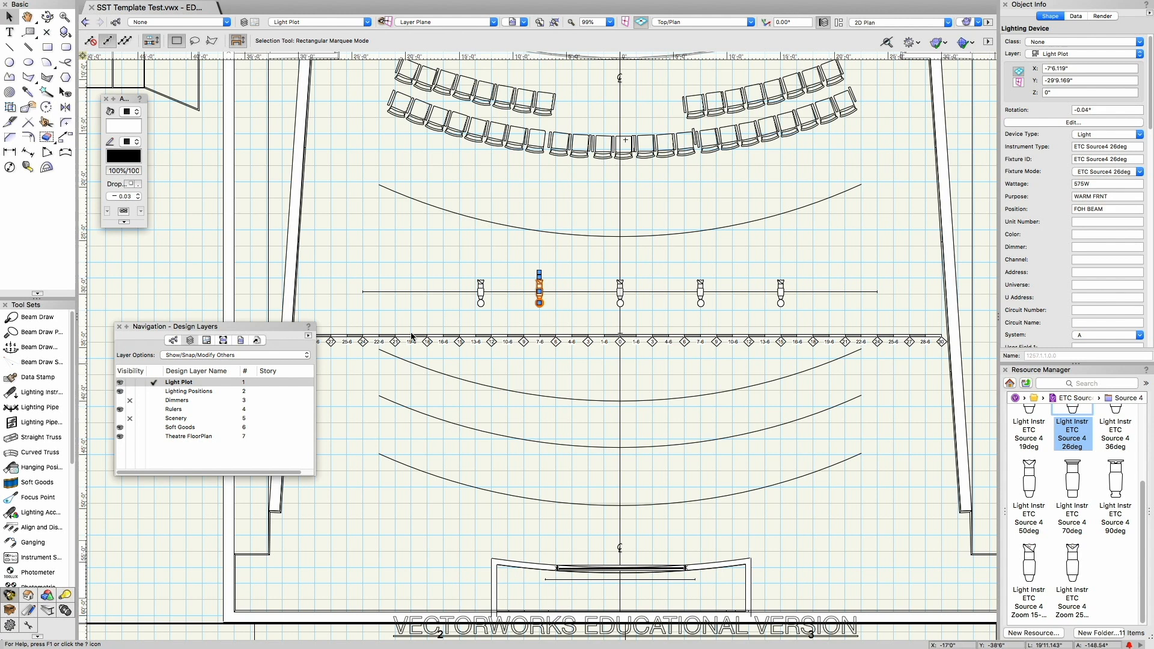
Step: Set the X coordinate of the outermost instrument left of centre to -15'
left_click(480, 291)
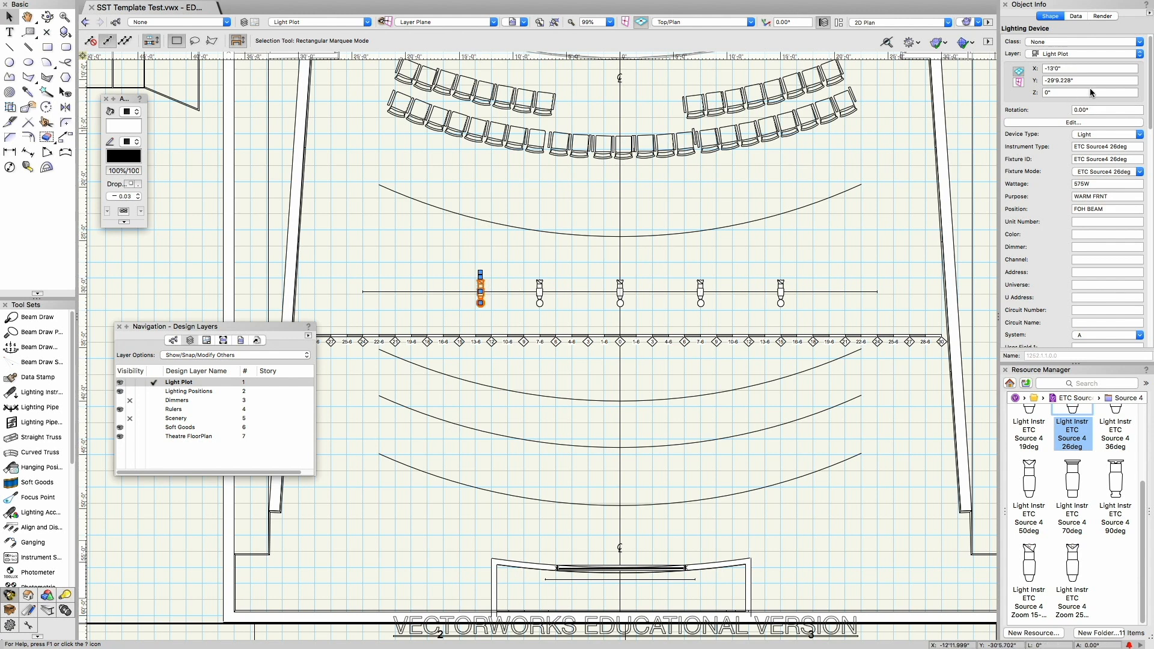
left_click_drag(1010, 62, 1005, 62)
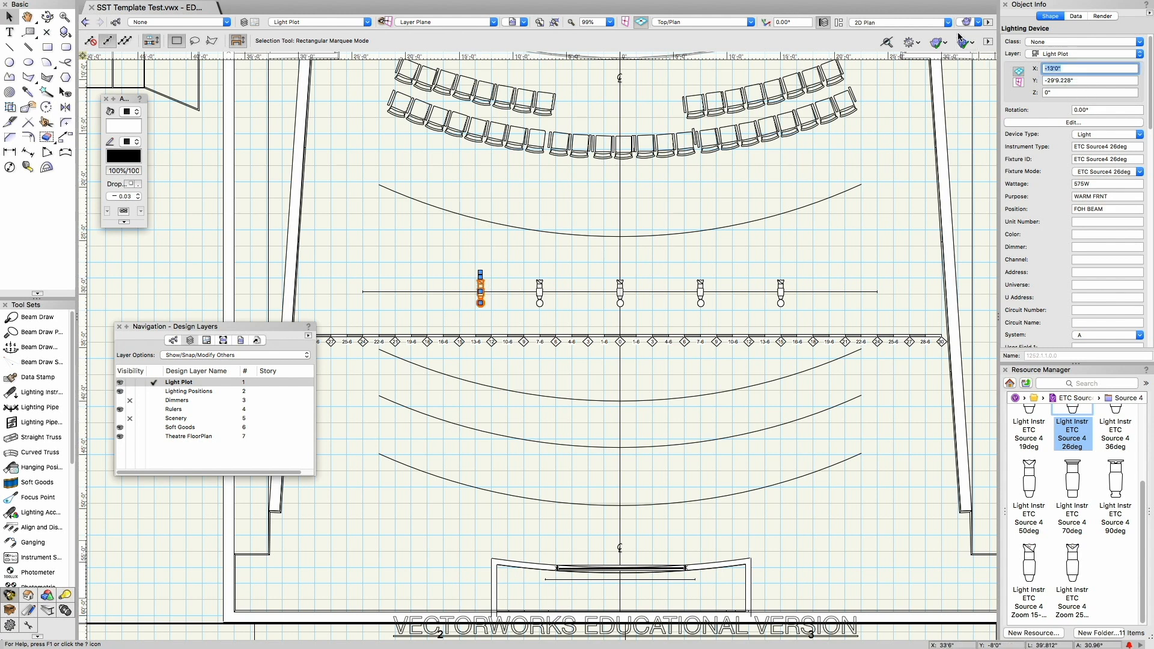
type("-15")
key("Return")
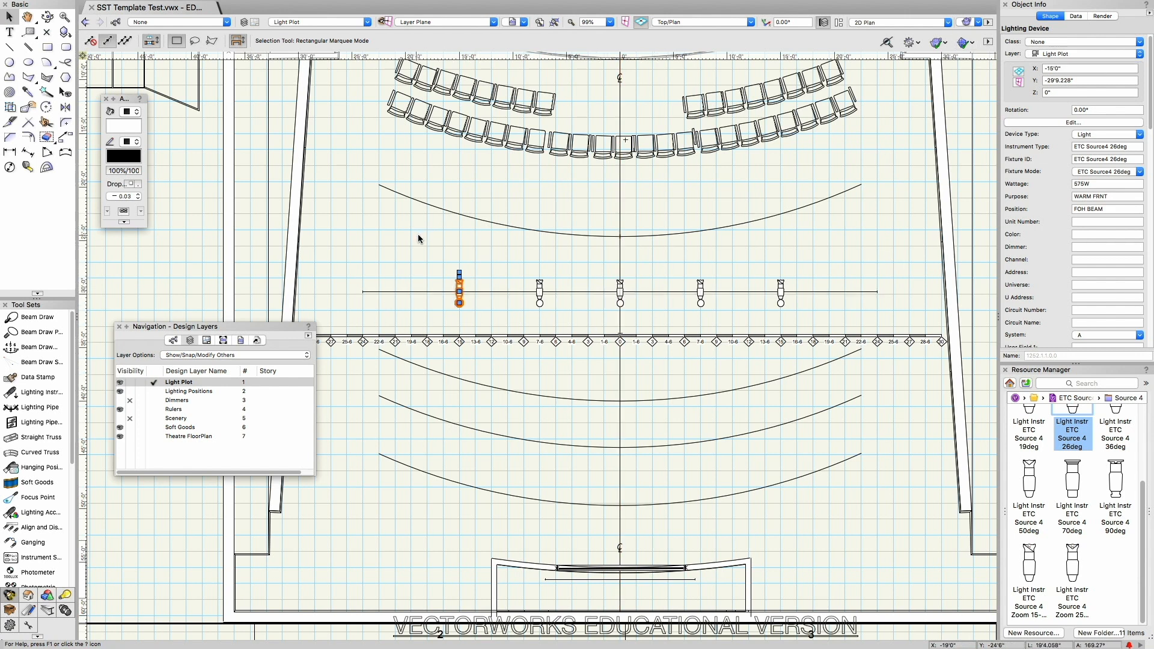
Step: Number the five FOH BEAM instruments in the Unit Number field, starting at 1 and running right to left
left_click(437, 255)
left_click_drag(438, 267, 802, 313)
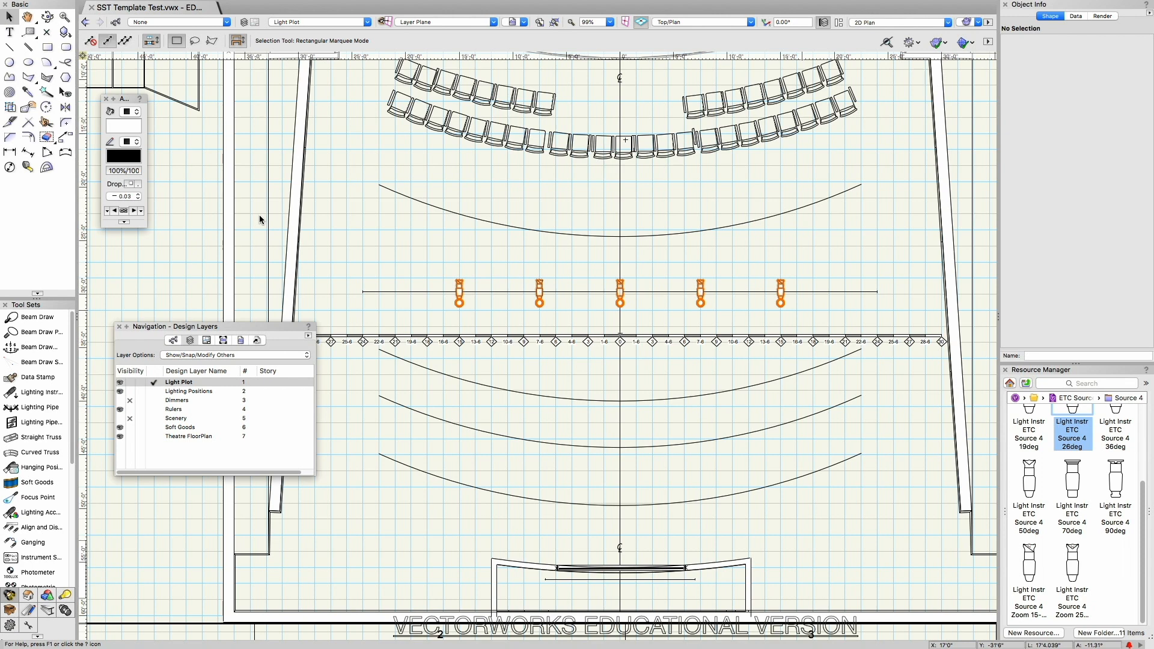
mouse_move(230, 5)
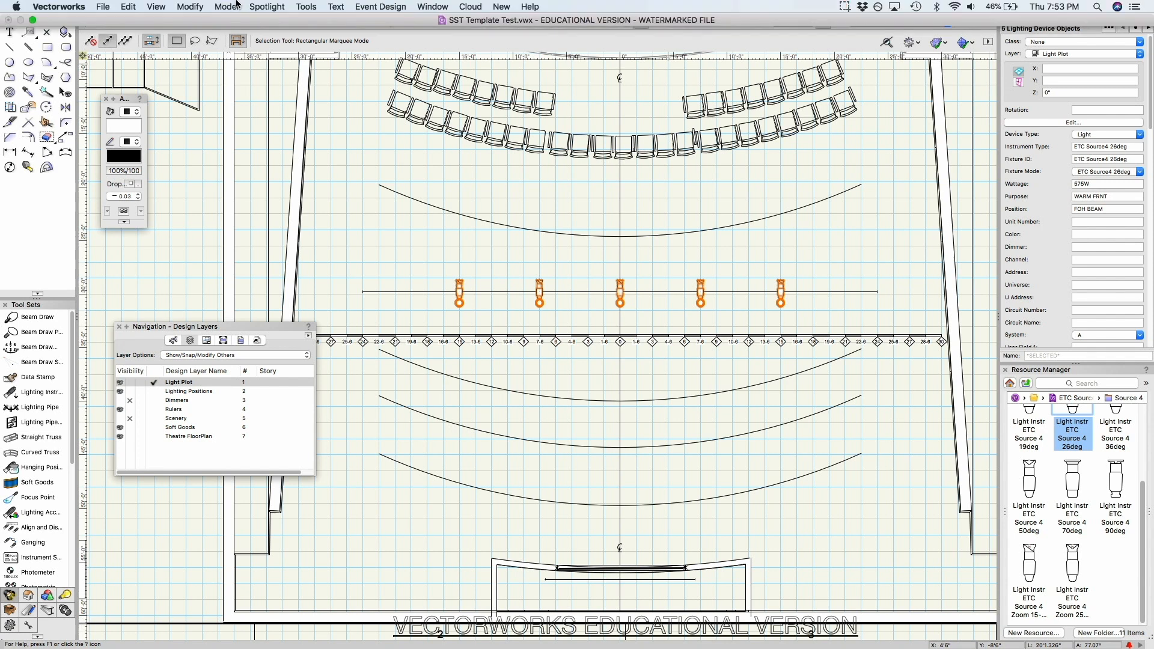
left_click(267, 6)
left_click(275, 21)
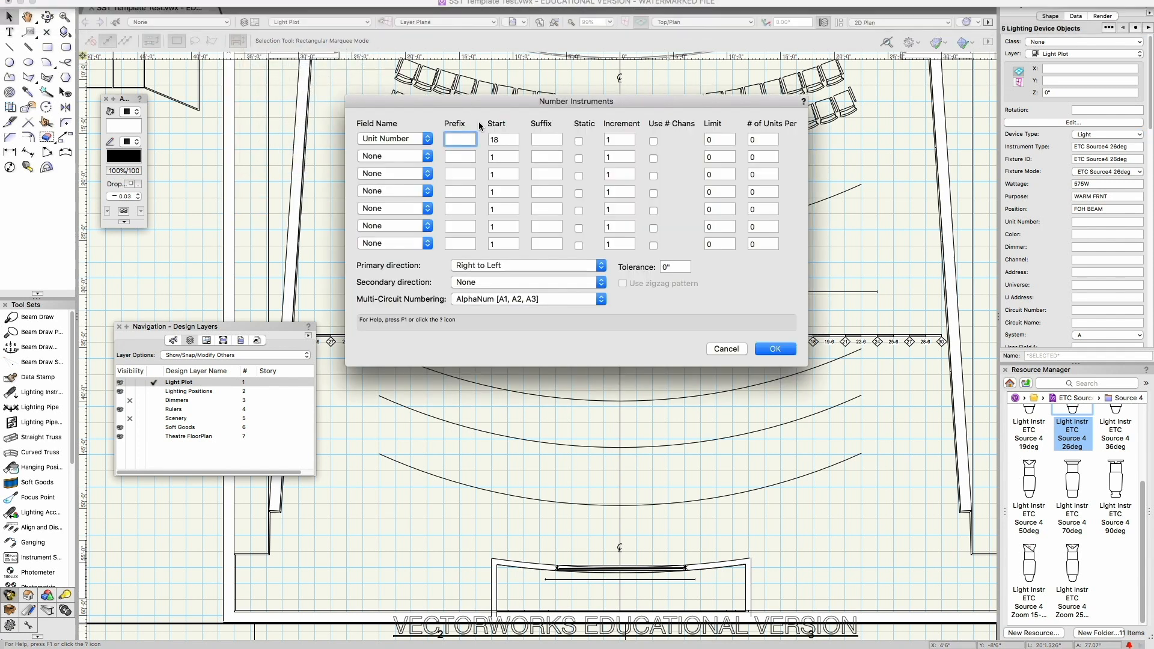
left_click(420, 140)
left_click(410, 140)
key("Tab")
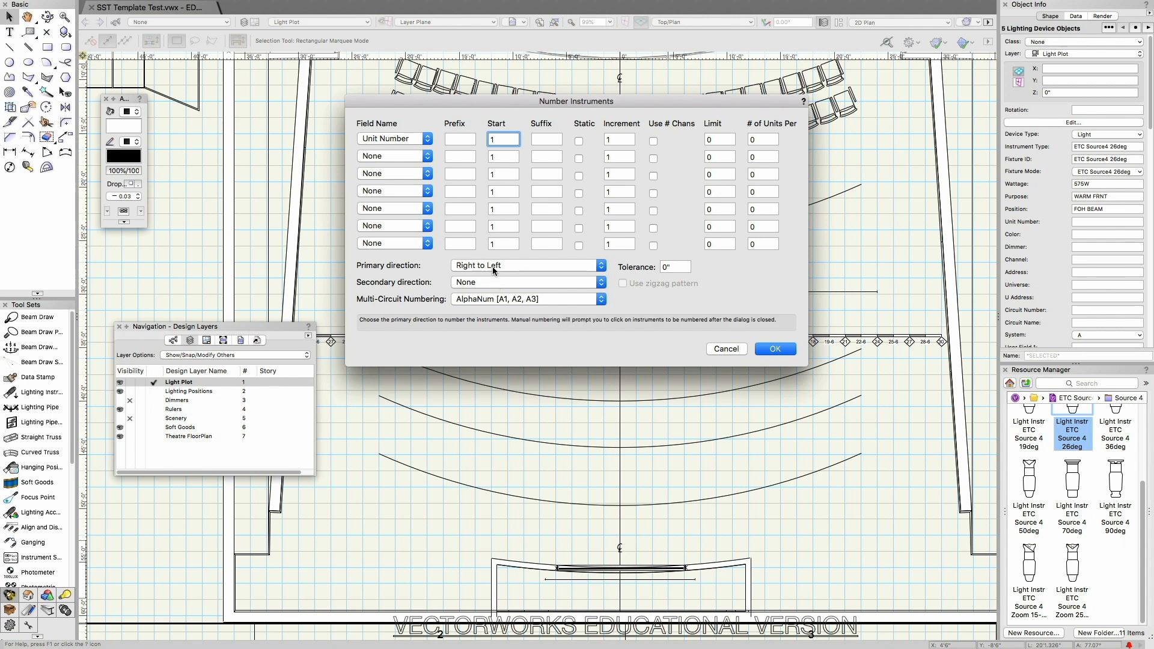
left_click(775, 348)
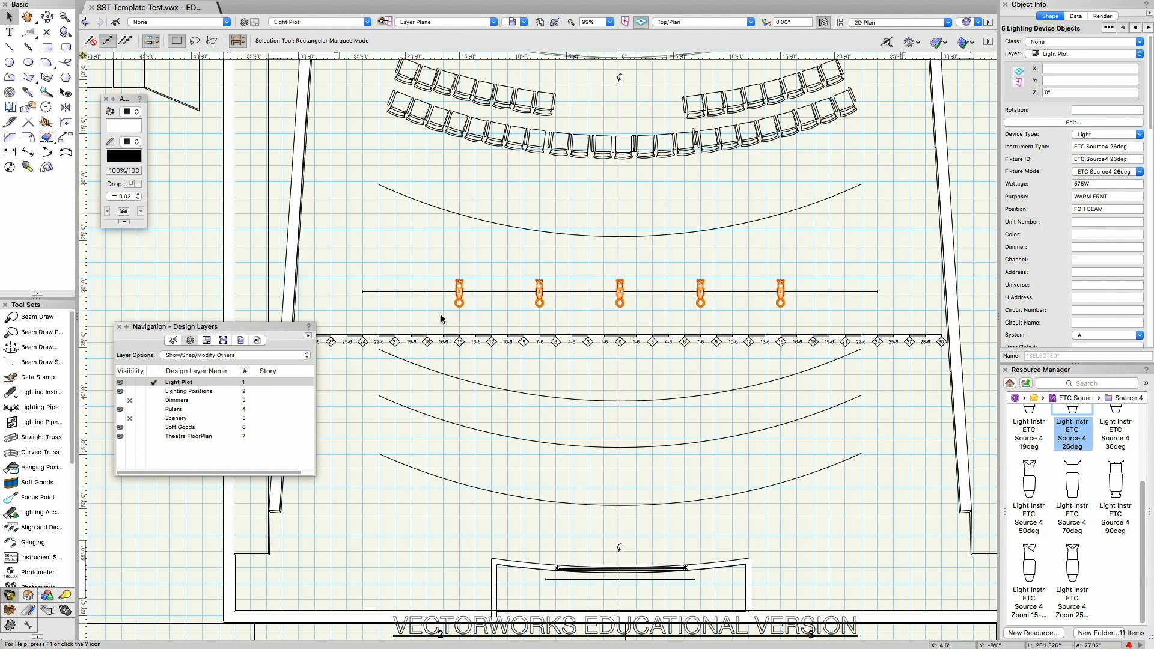
scroll(458, 319, "up", 3)
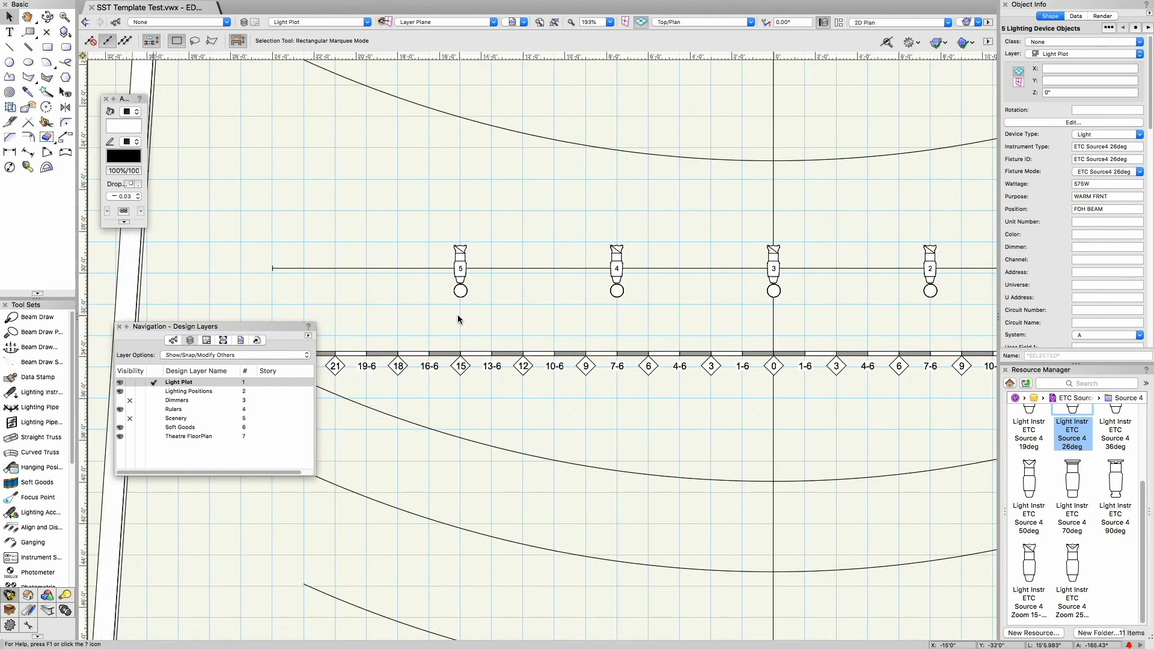
Step: Review the attributes used by the Standard label legend and how its labels are arranged around the instrument
left_click(485, 207)
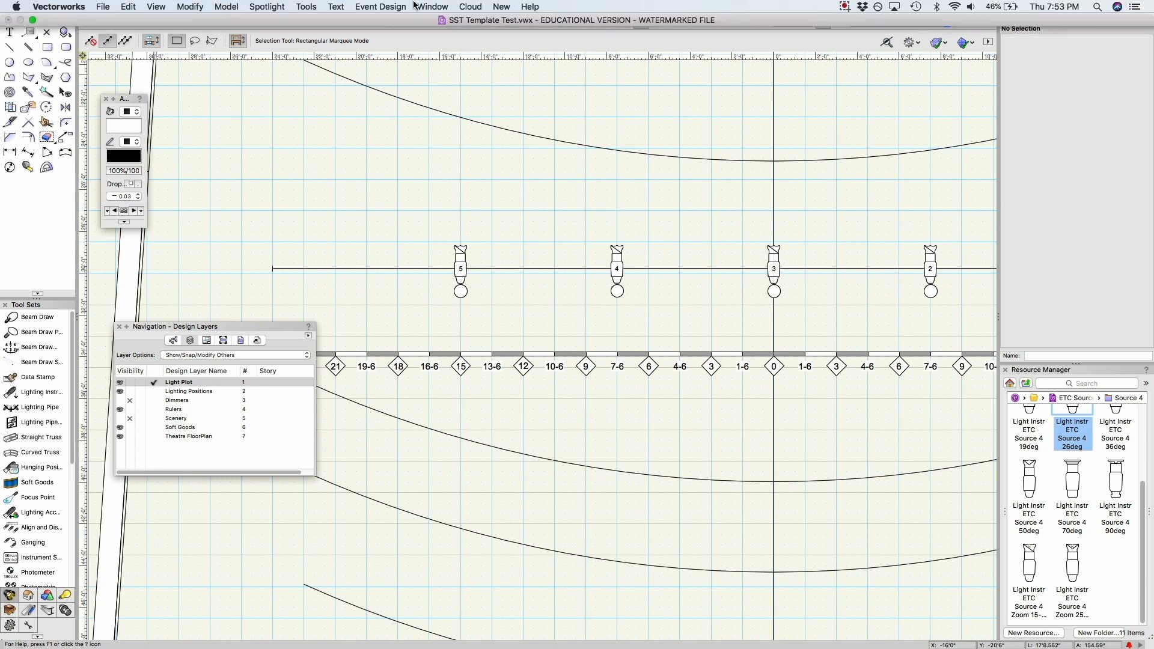
left_click(380, 7)
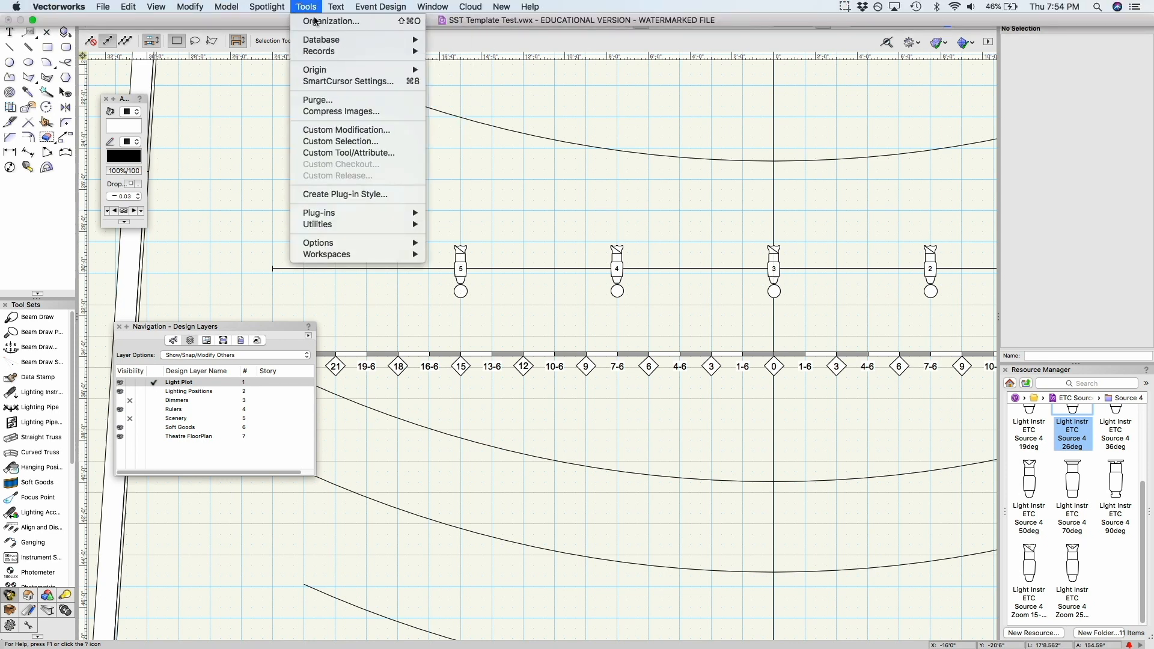
mouse_move(258, 5)
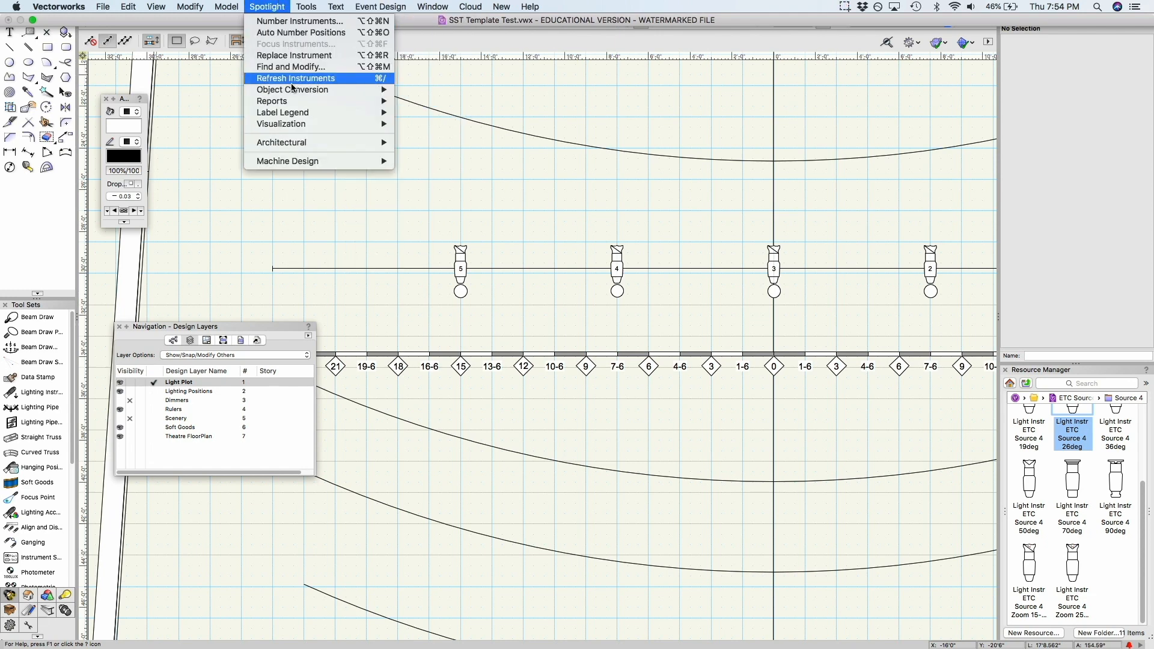
mouse_move(304, 117)
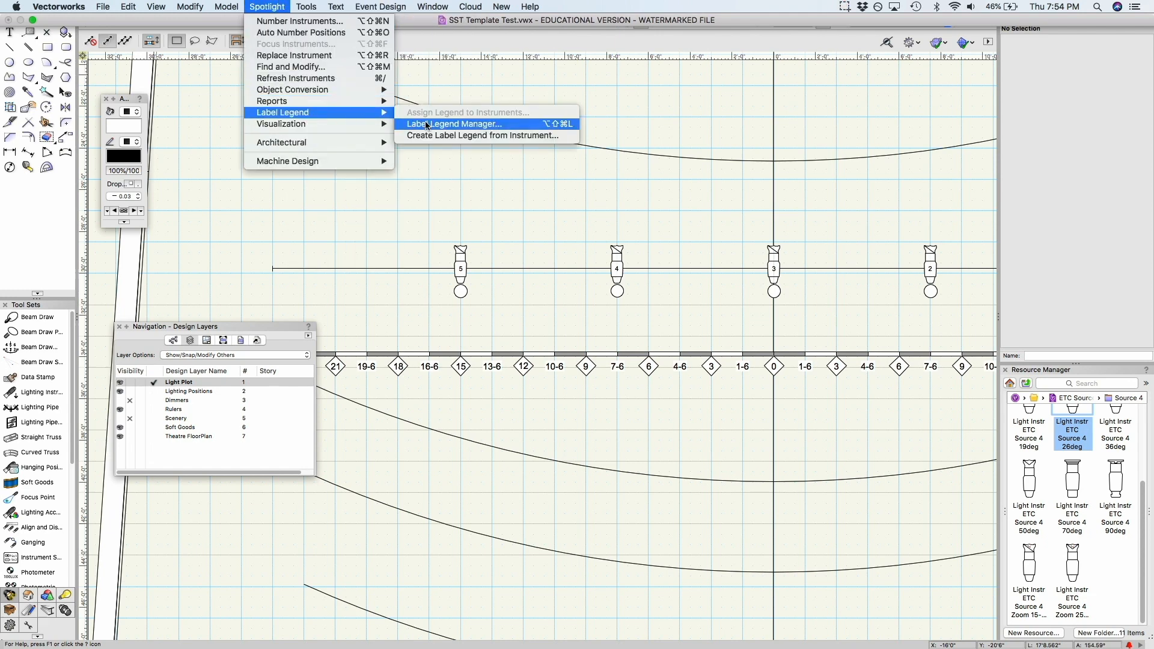
left_click(455, 124)
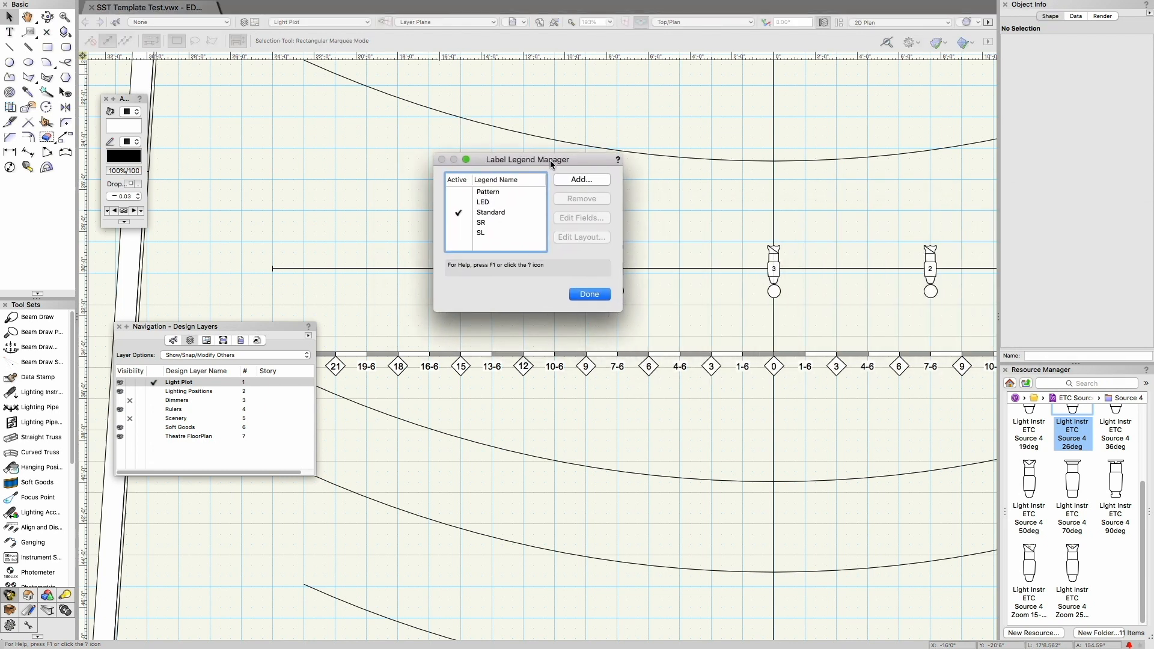
left_click(521, 216)
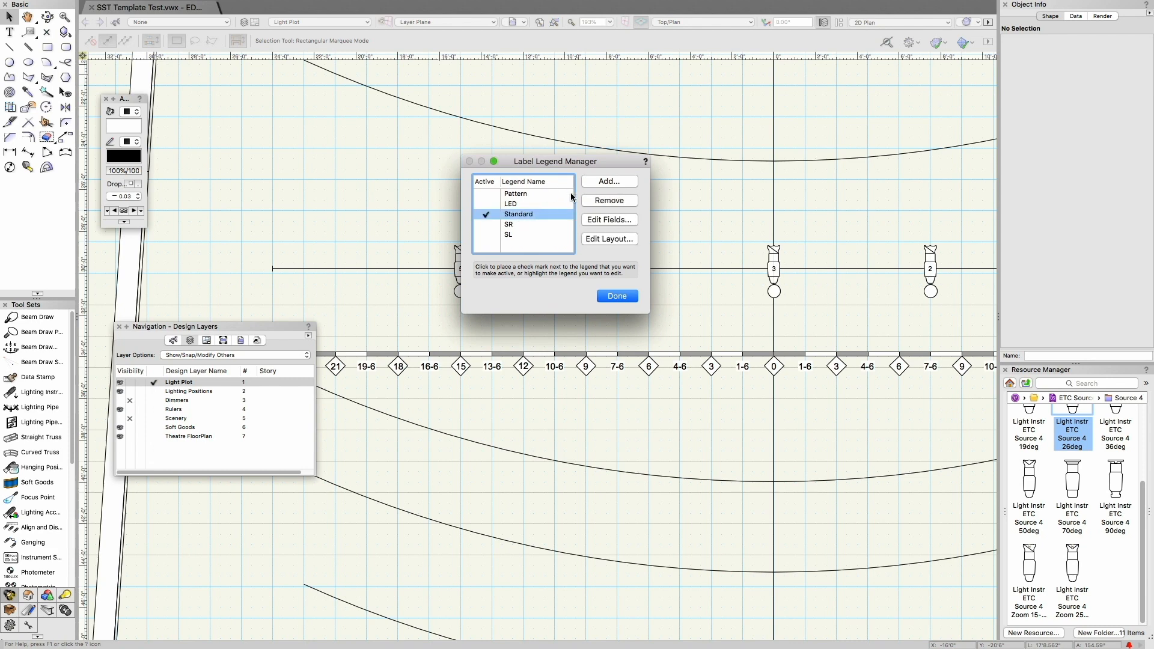
left_click(603, 220)
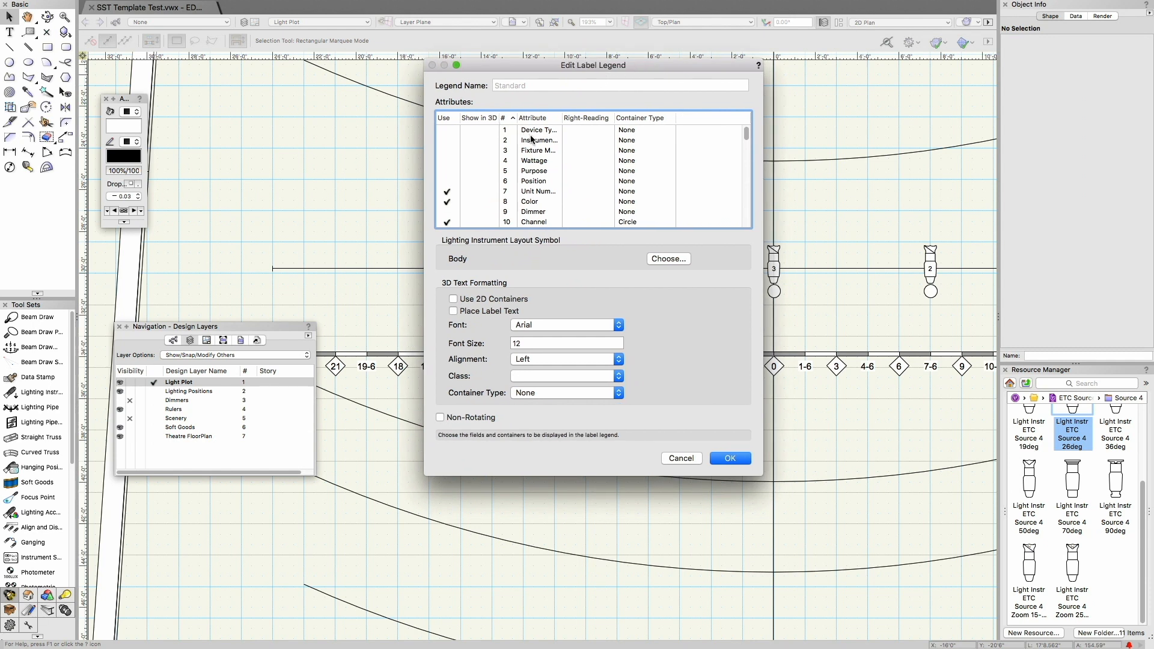
scroll(535, 193, "down", 9)
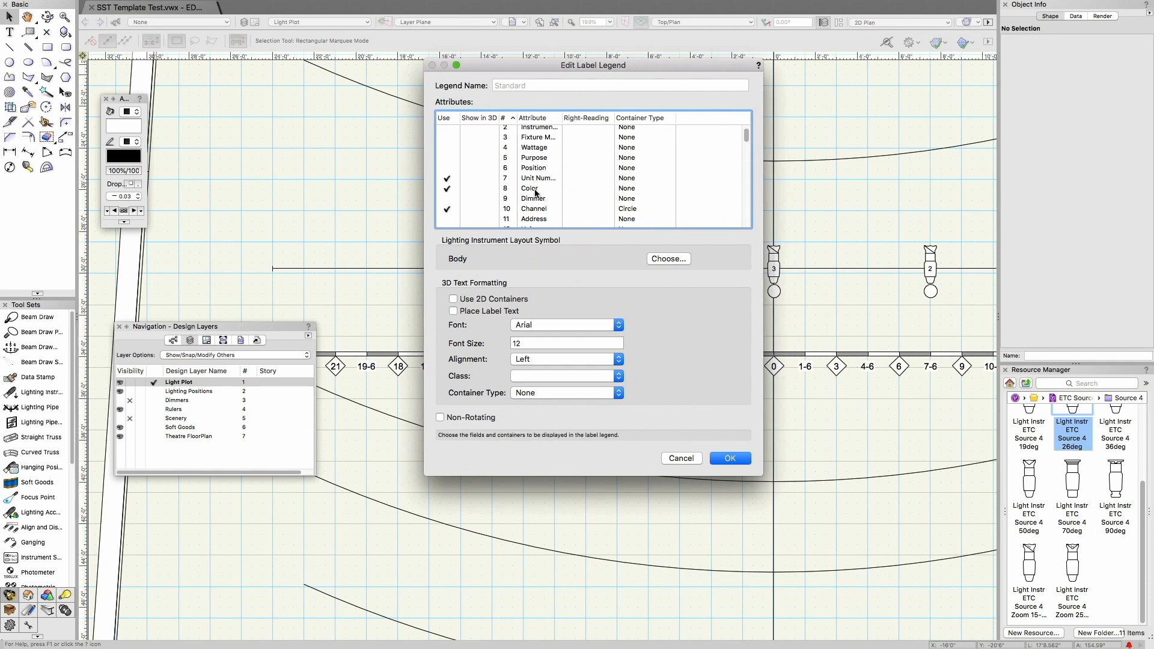
scroll(536, 194, "down", 13)
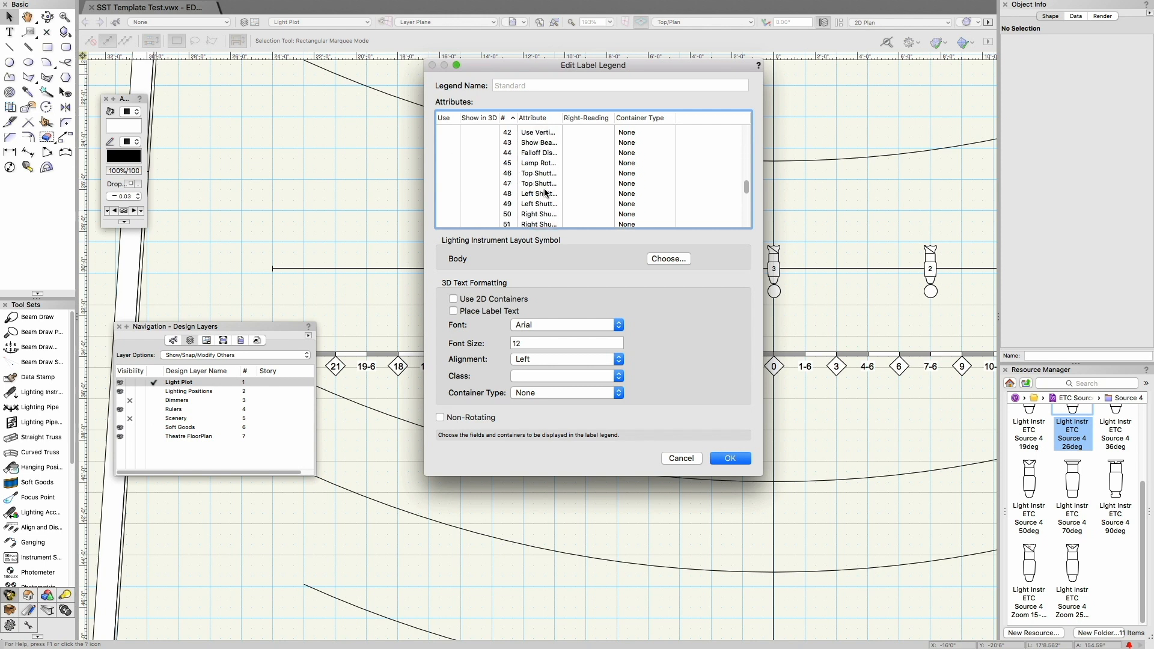
key("Return")
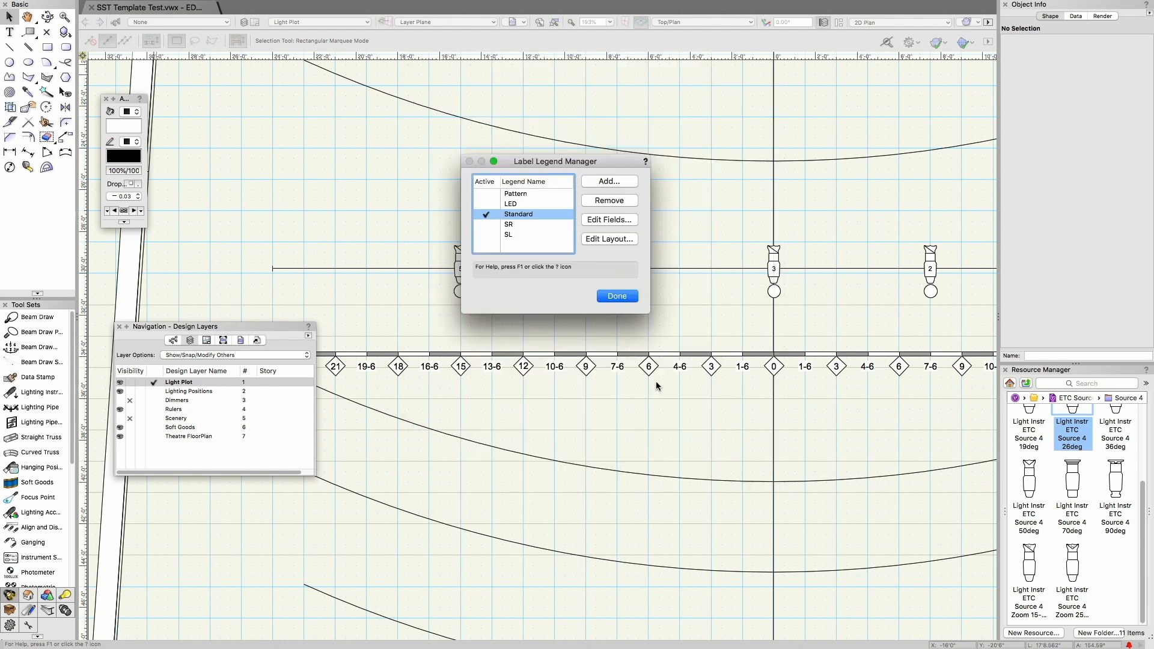
left_click(609, 238)
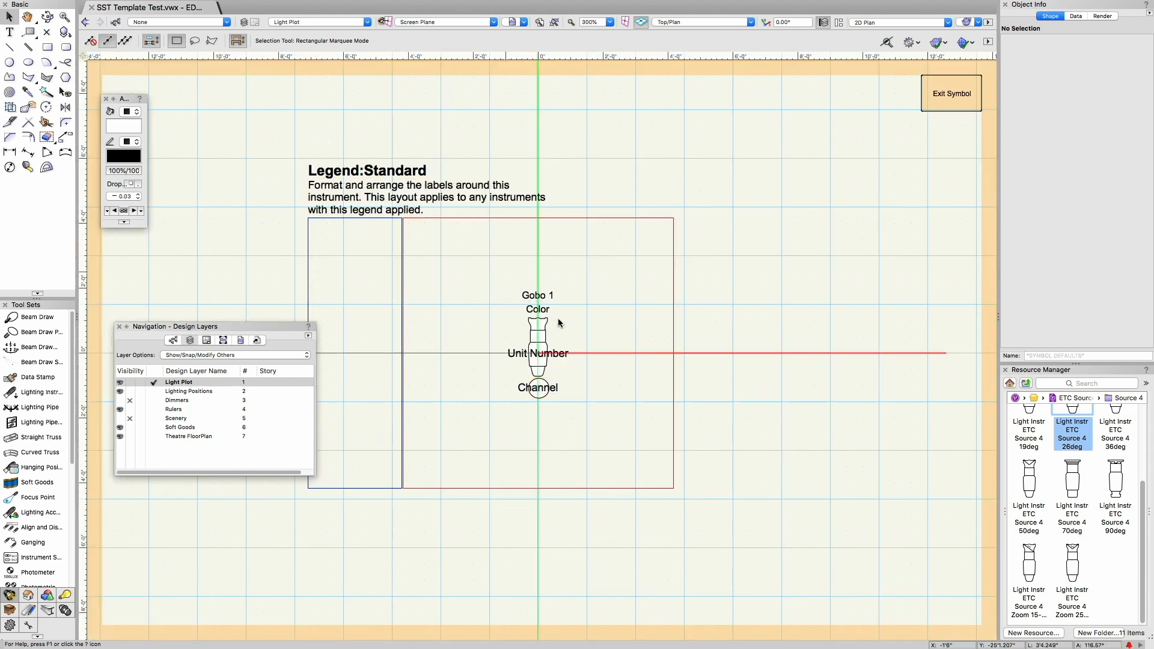
left_click(946, 101)
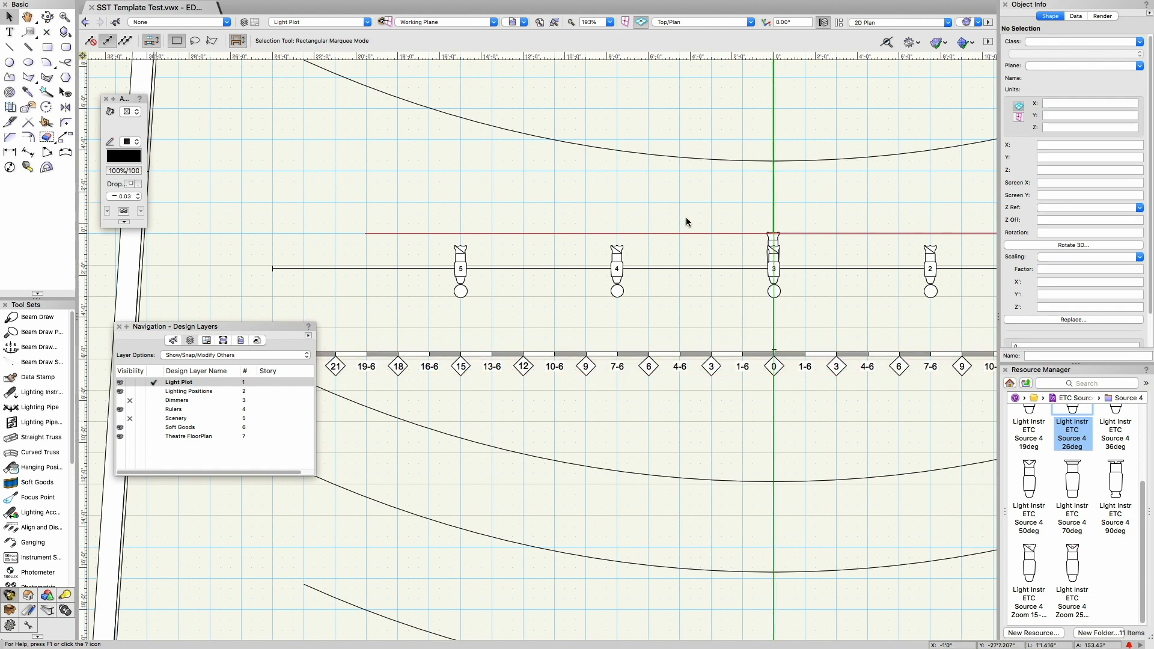
Step: Delete the stray Body symbol overlapping the centre-line instrument on the Light Plot layer
left_click(154, 392)
left_click(154, 383)
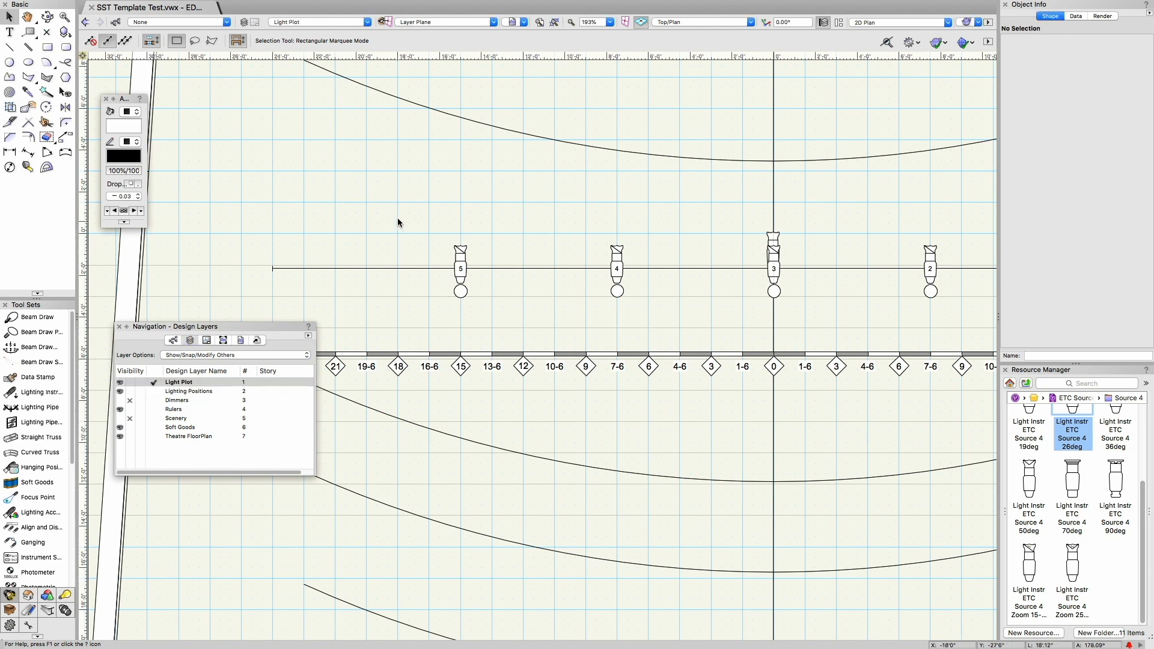
left_click(774, 231)
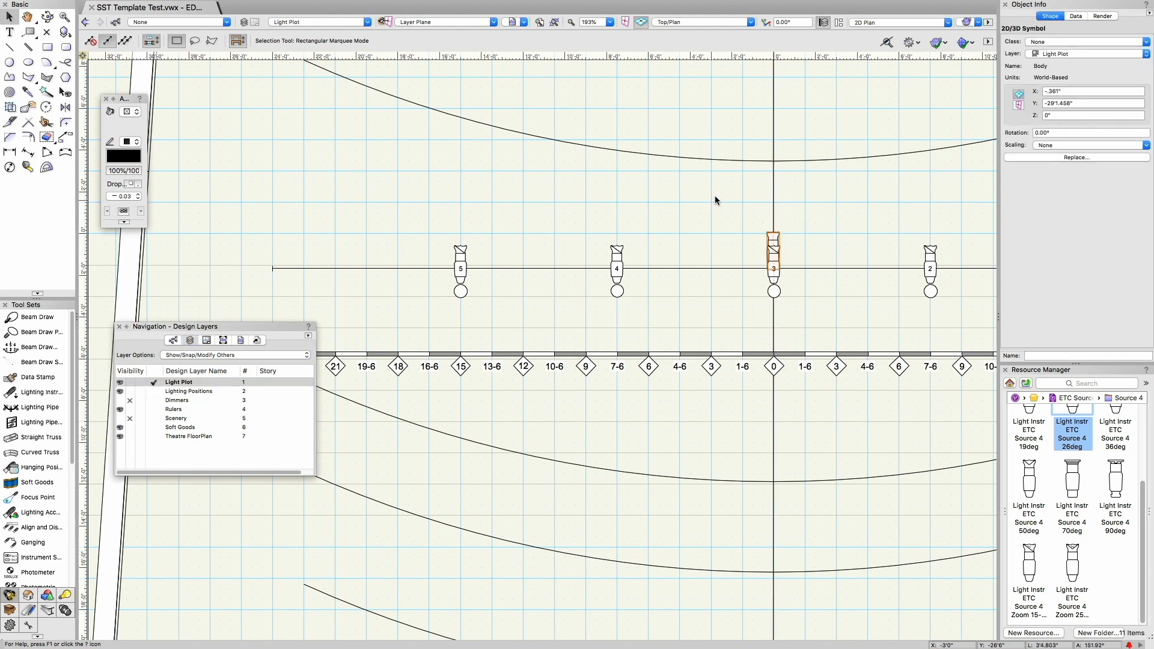
left_click(671, 209)
scroll(637, 248, "down", 2)
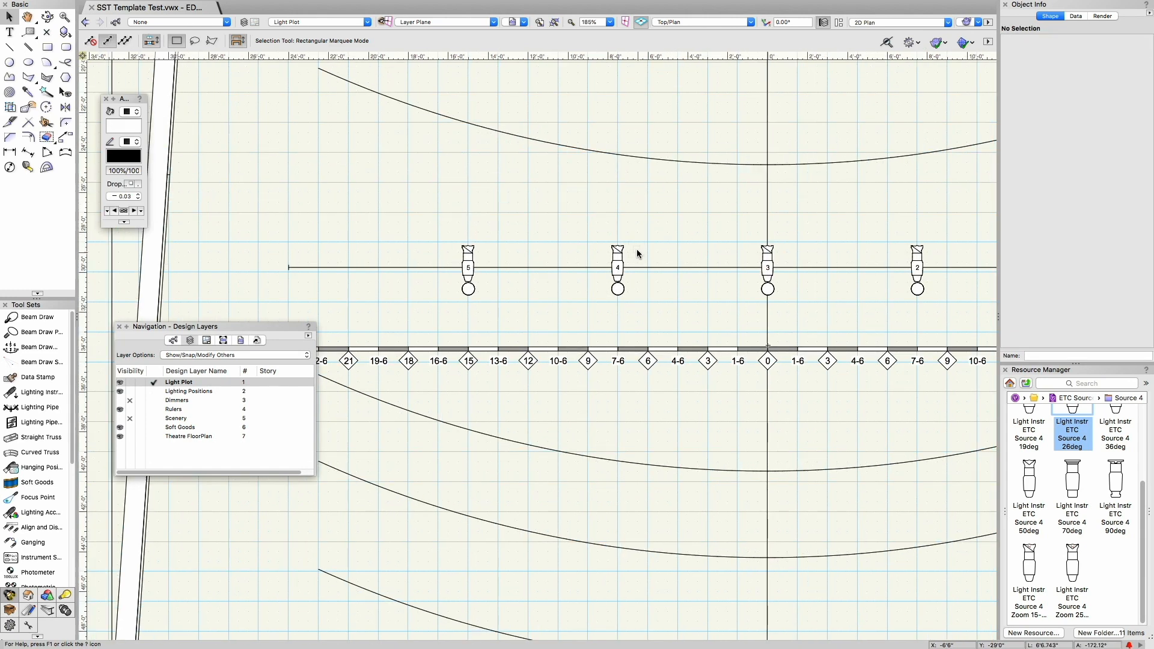
scroll(636, 249, "down", 4)
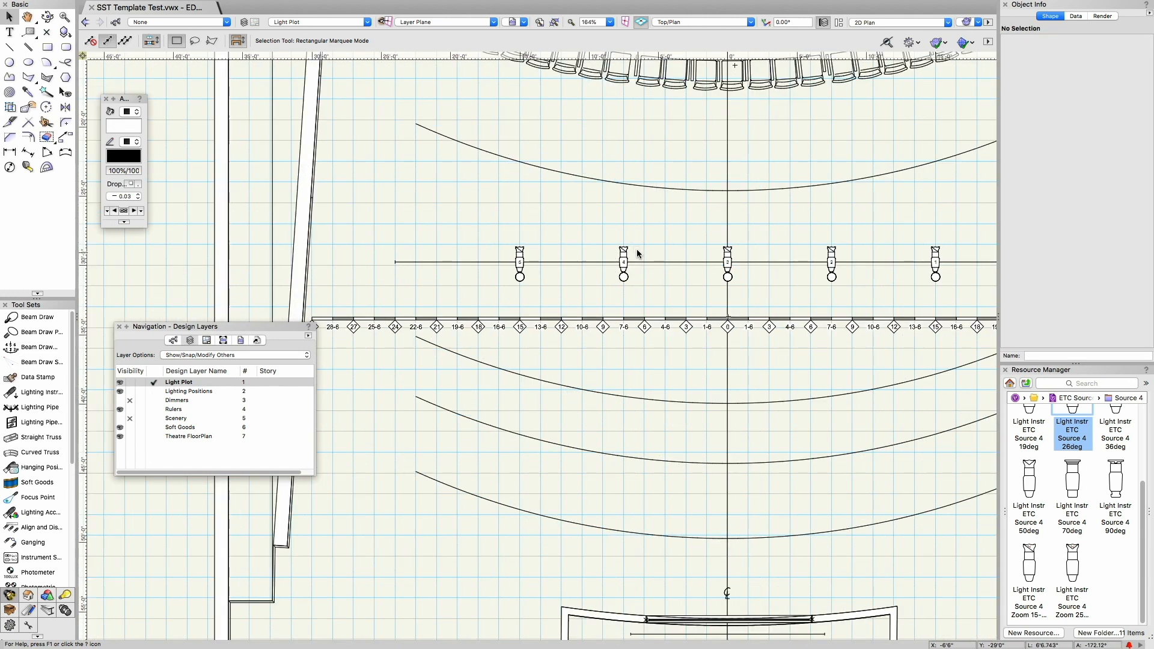
key("h")
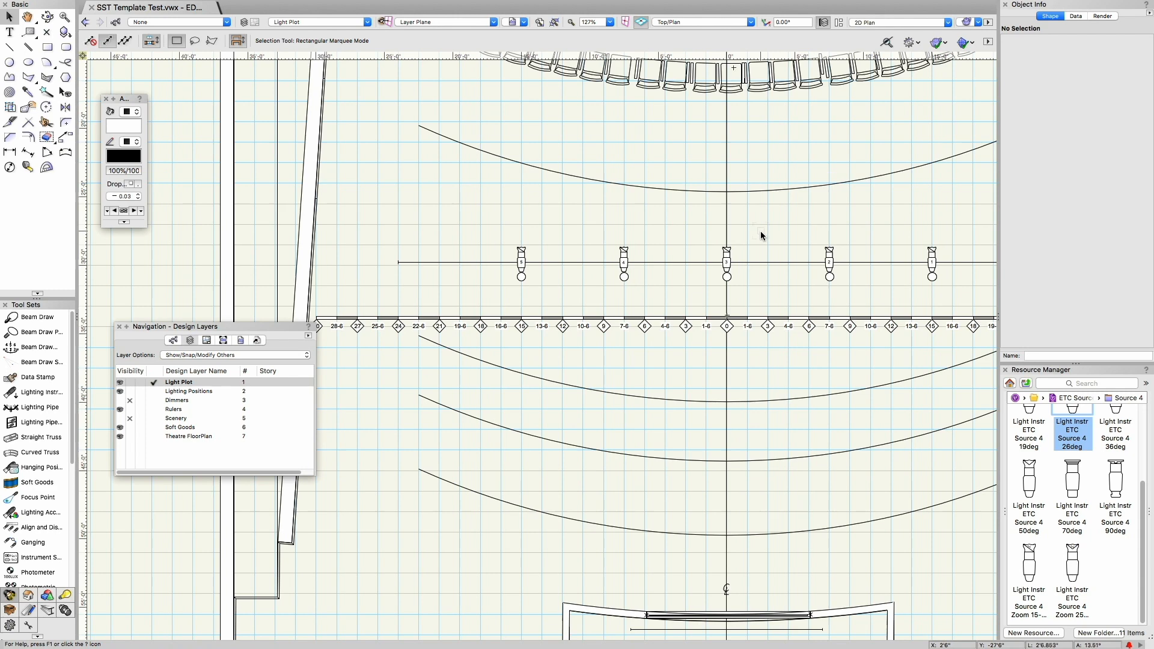
mouse_move(700, 190)
left_mouse_down()
mouse_move(678, 258)
mouse_move(679, 347)
left_mouse_up()
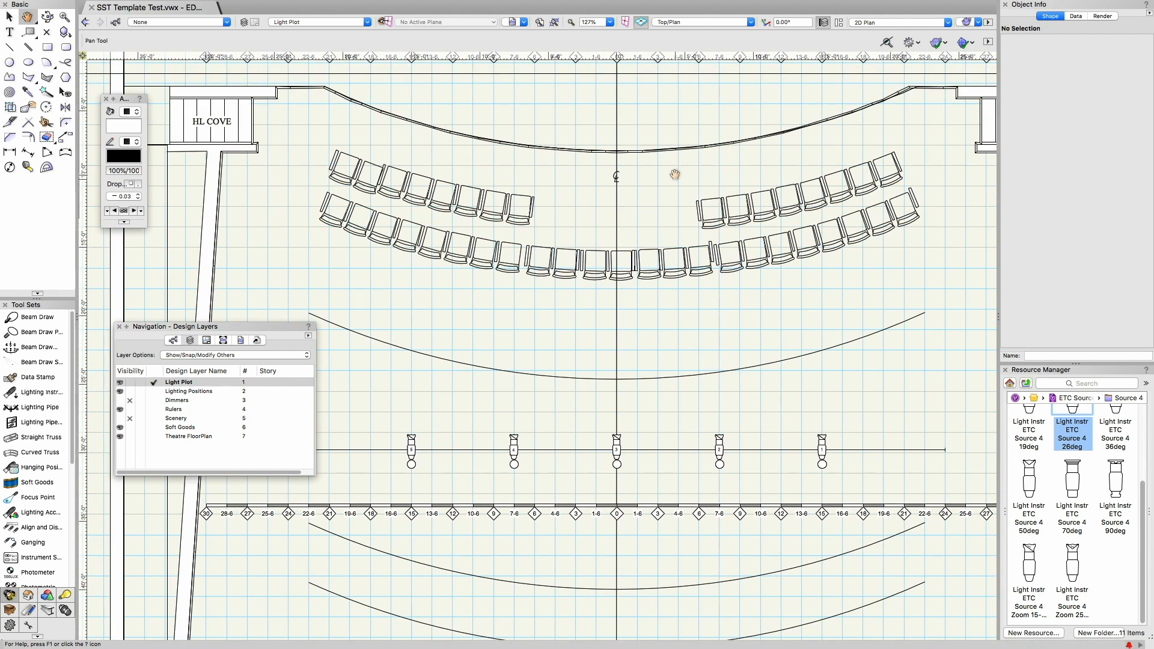
key("x")
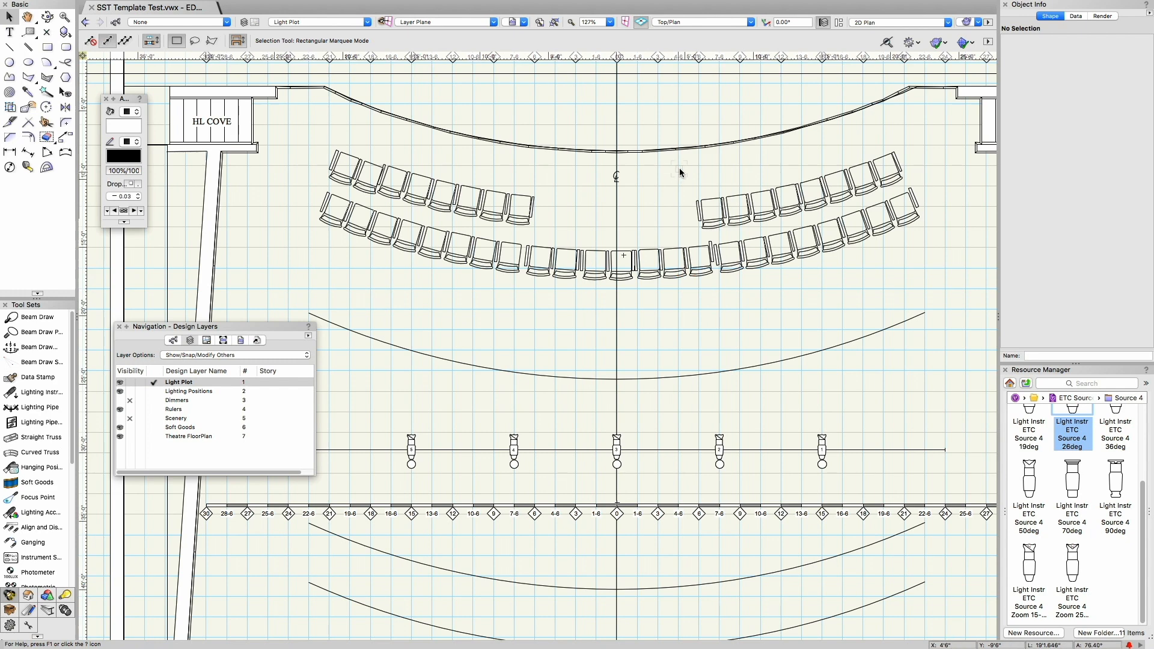
Step: Set the Spotlight preferences to automatic Lightwright data exchange, with a complete export on exit and the same location as the file
mouse_move(179, 4)
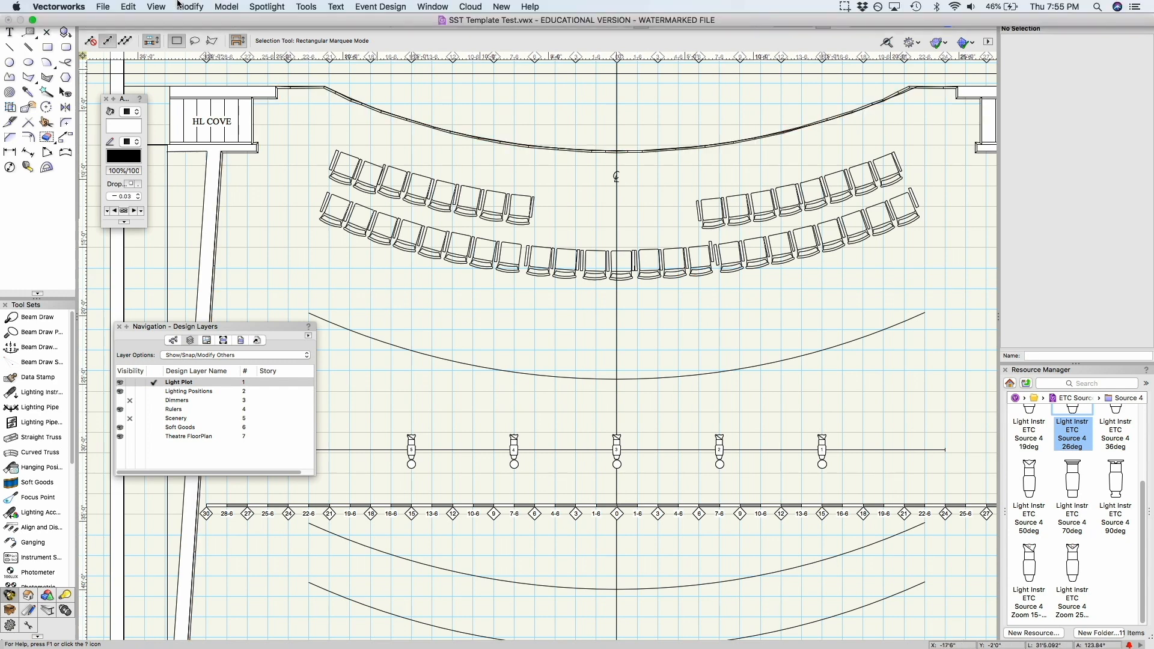
left_click(104, 6)
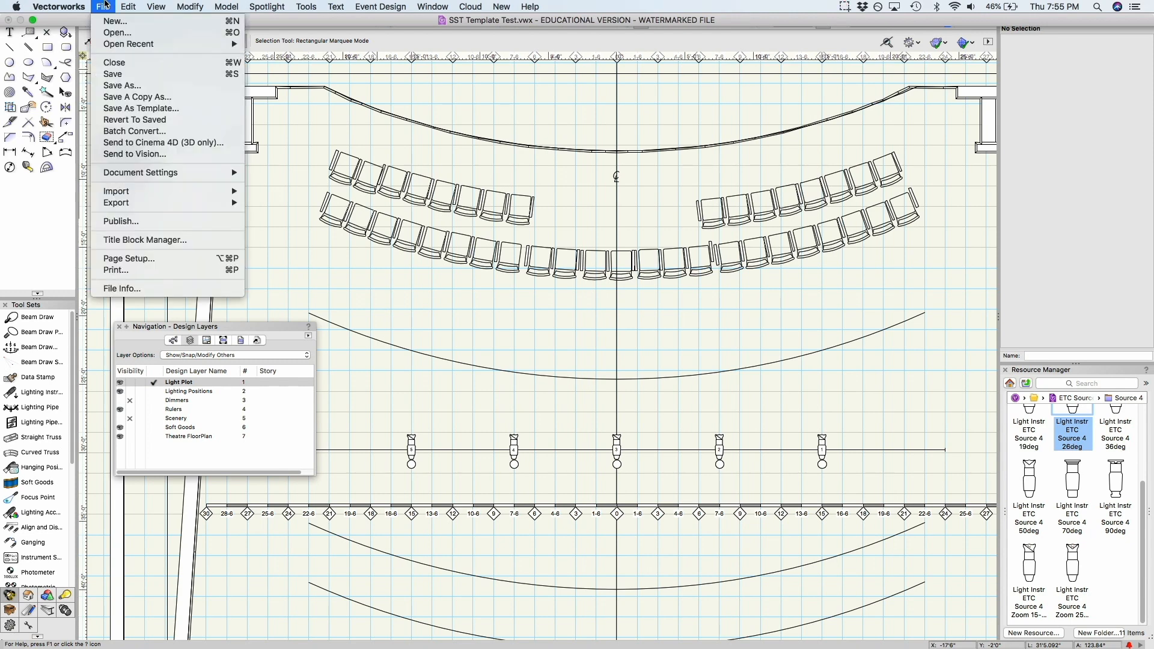
mouse_move(161, 172)
left_click(253, 187)
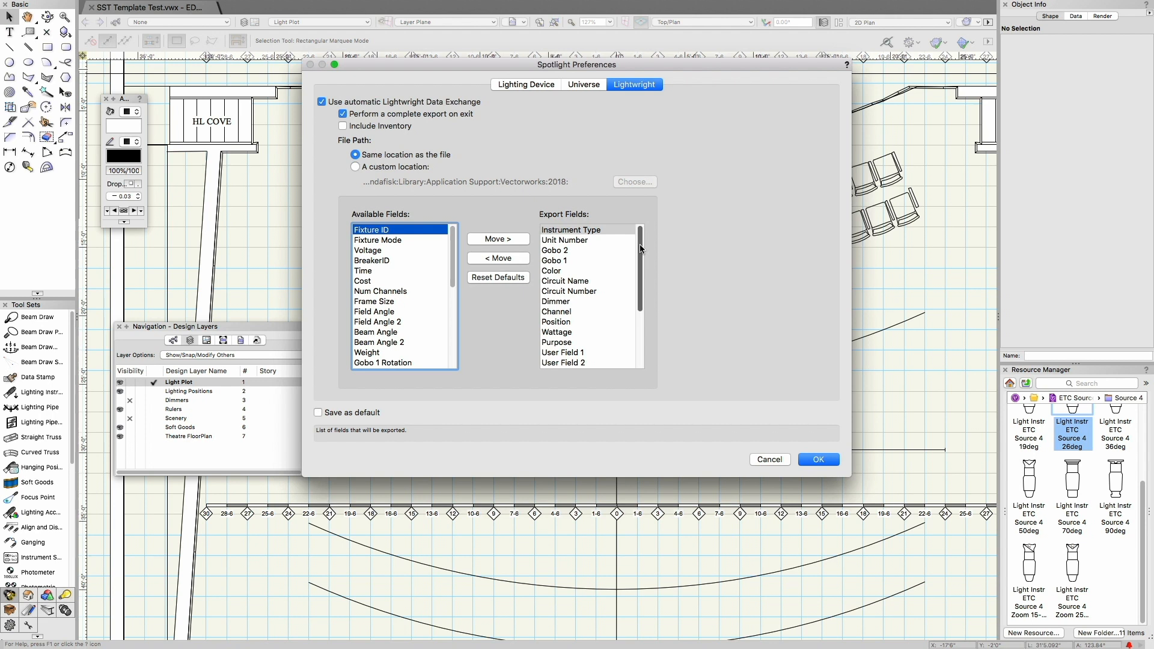
left_click_drag(641, 248, 658, 336)
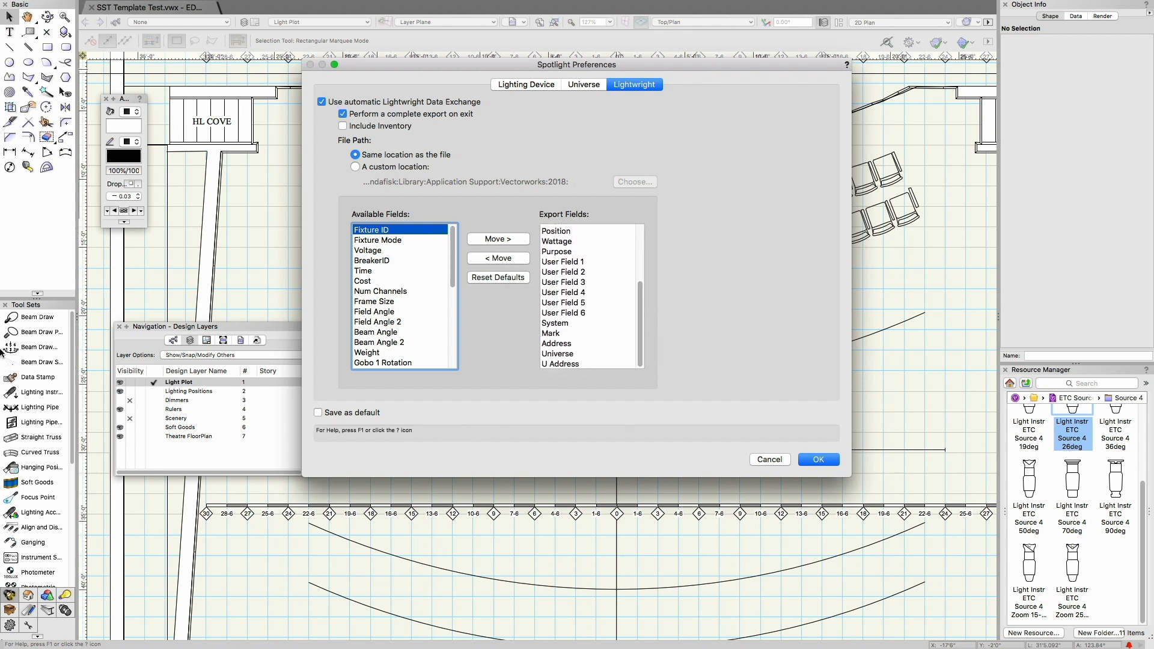
left_click(826, 466)
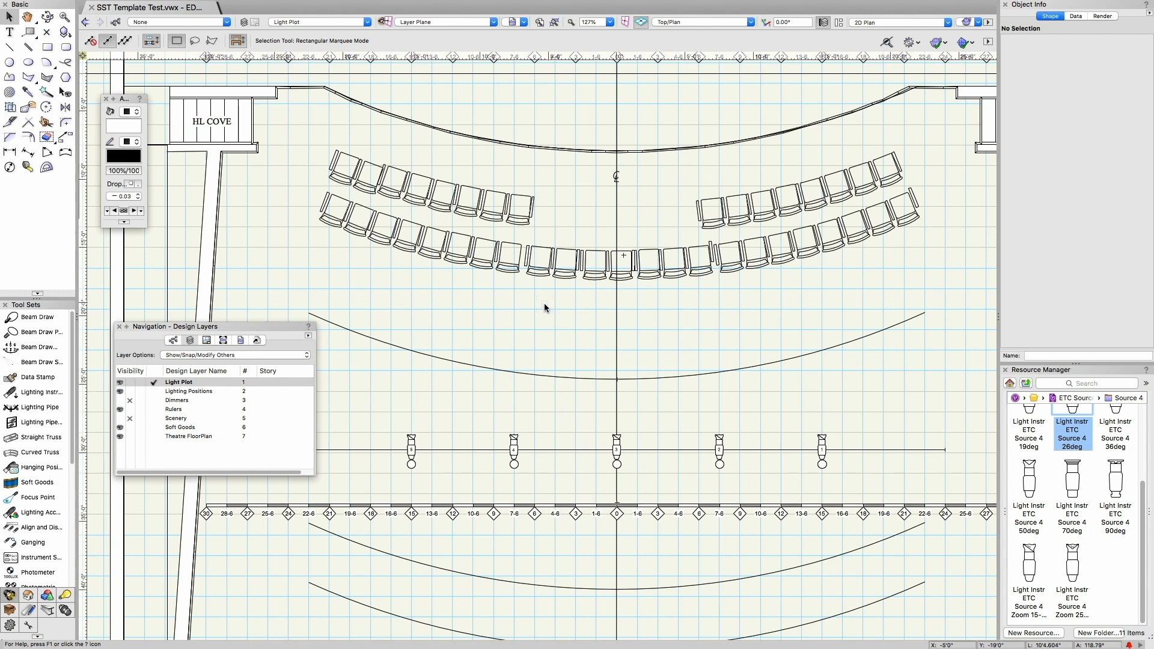
Step: Switch to Lightwright and link the untitled show to SST Template Test.xml from the Desktop for automatic Vectorworks data exchange, keeping the field mapping
key("super+Tab")
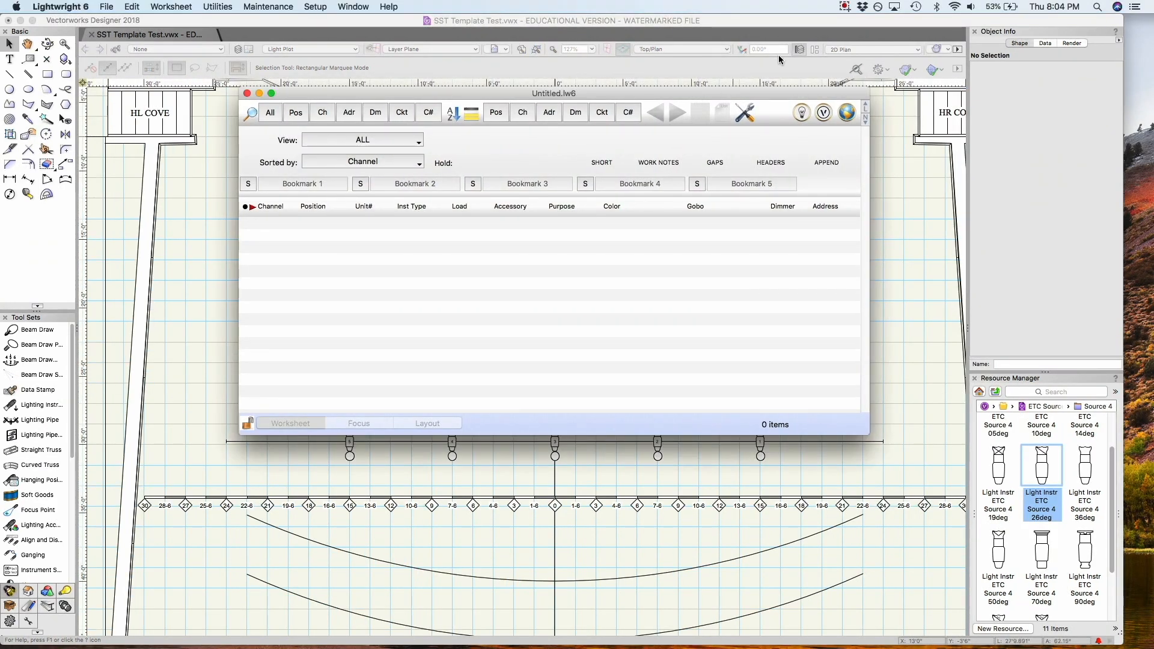
left_click(823, 113)
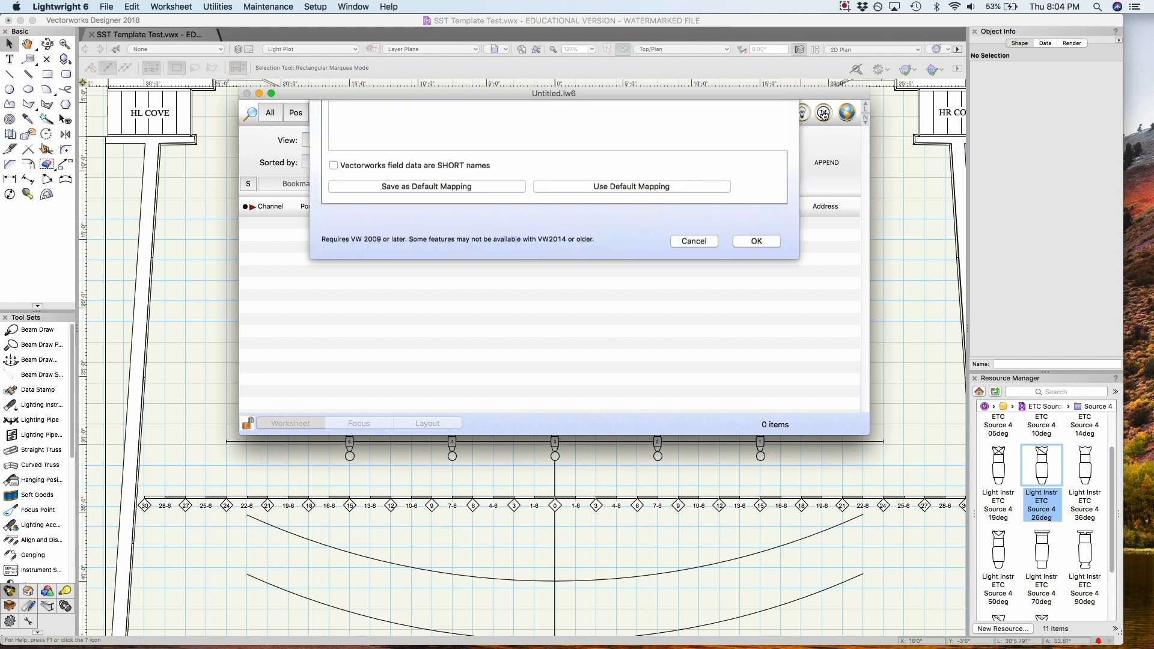
left_click(464, 123)
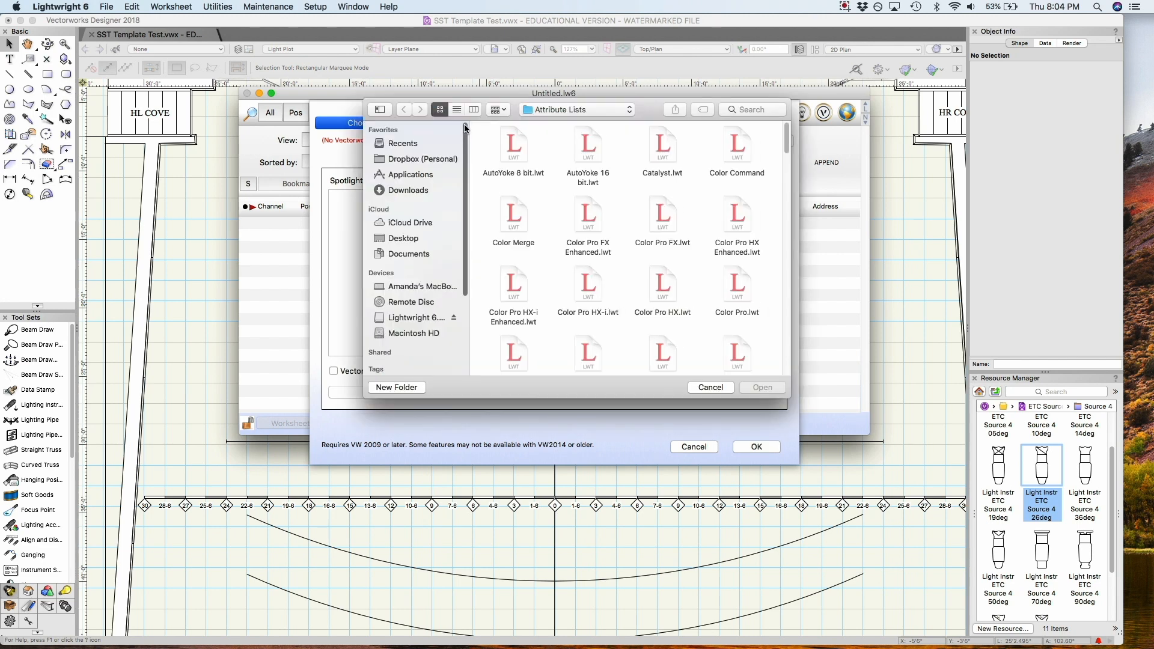
left_click(415, 238)
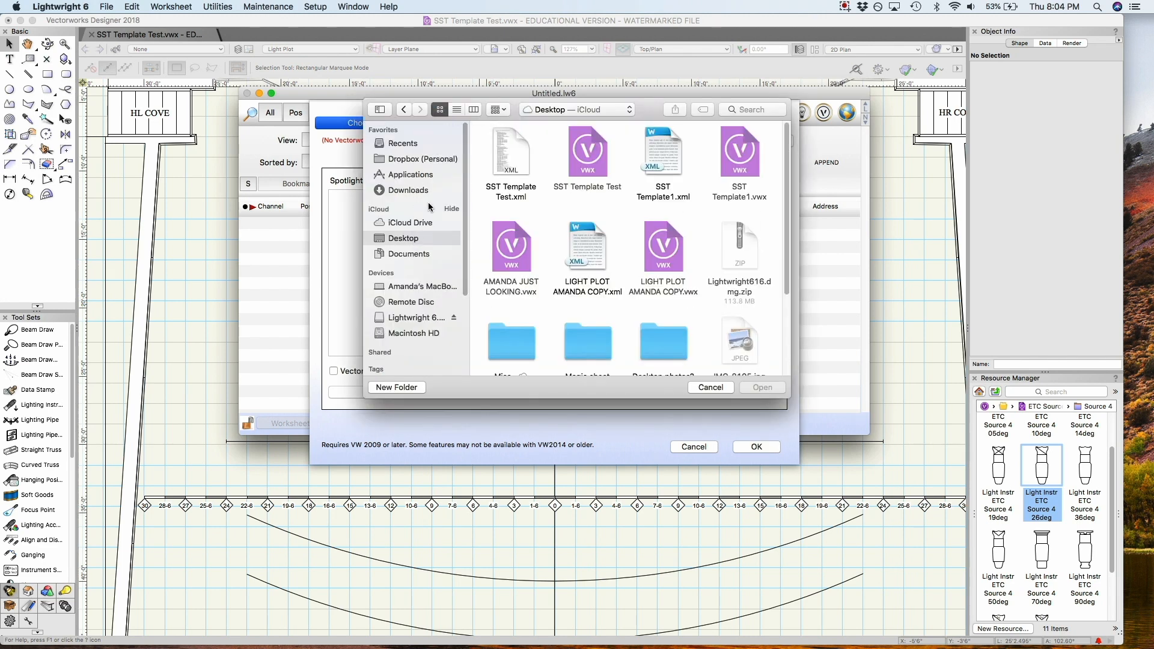
left_click(511, 156)
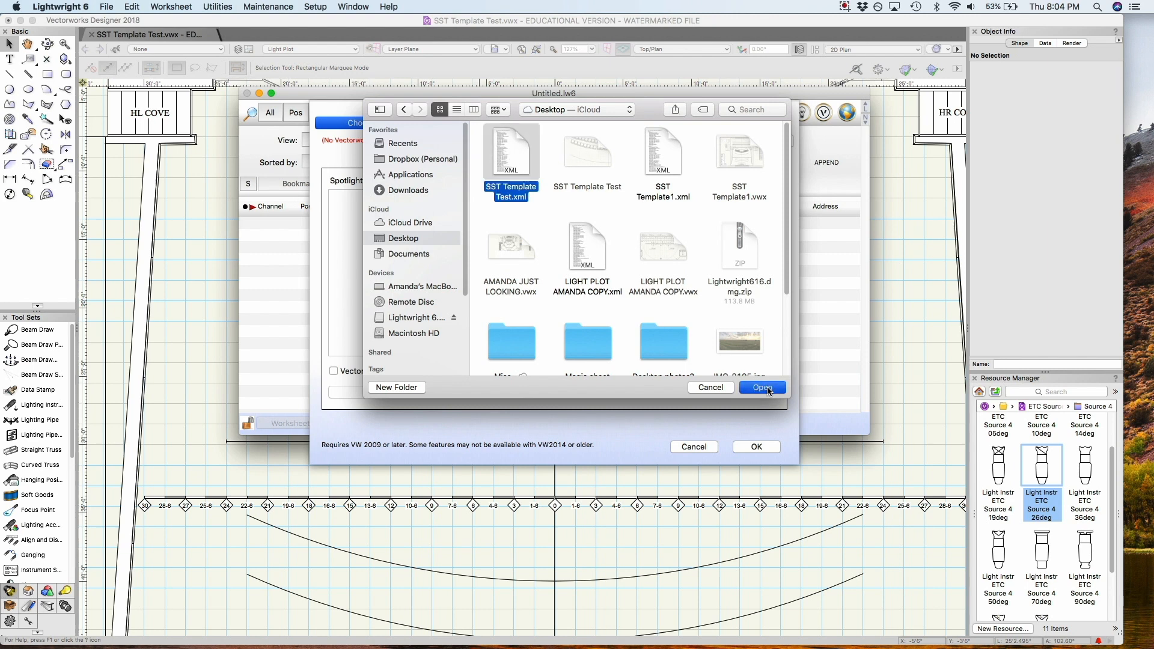
left_click(761, 387)
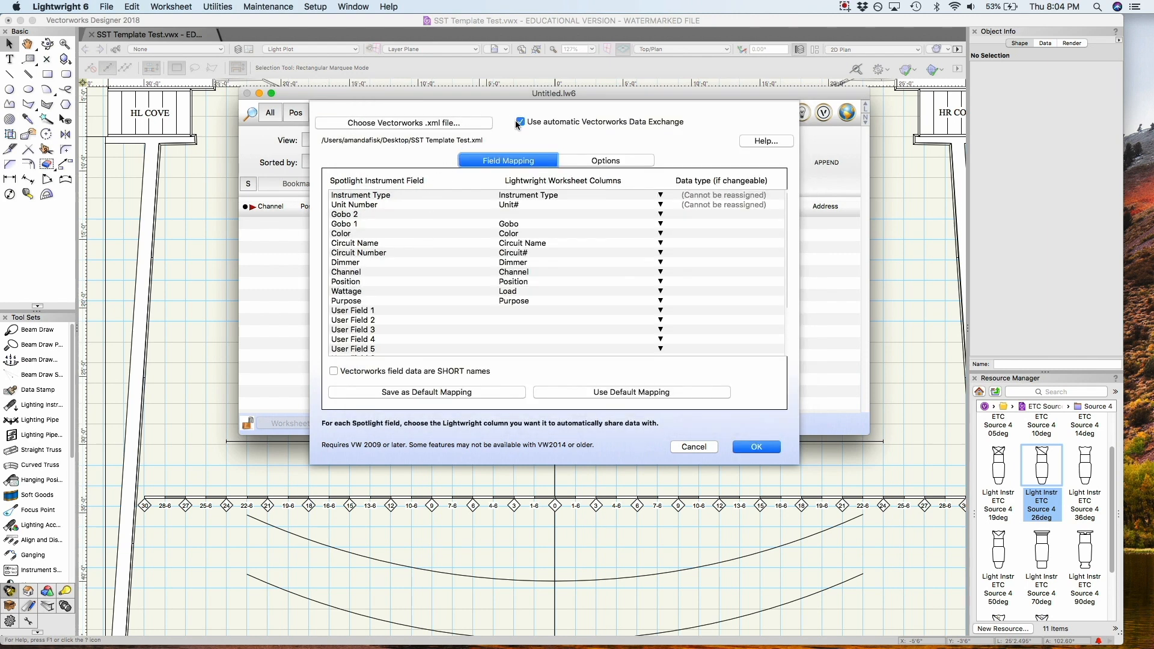
left_click(756, 447)
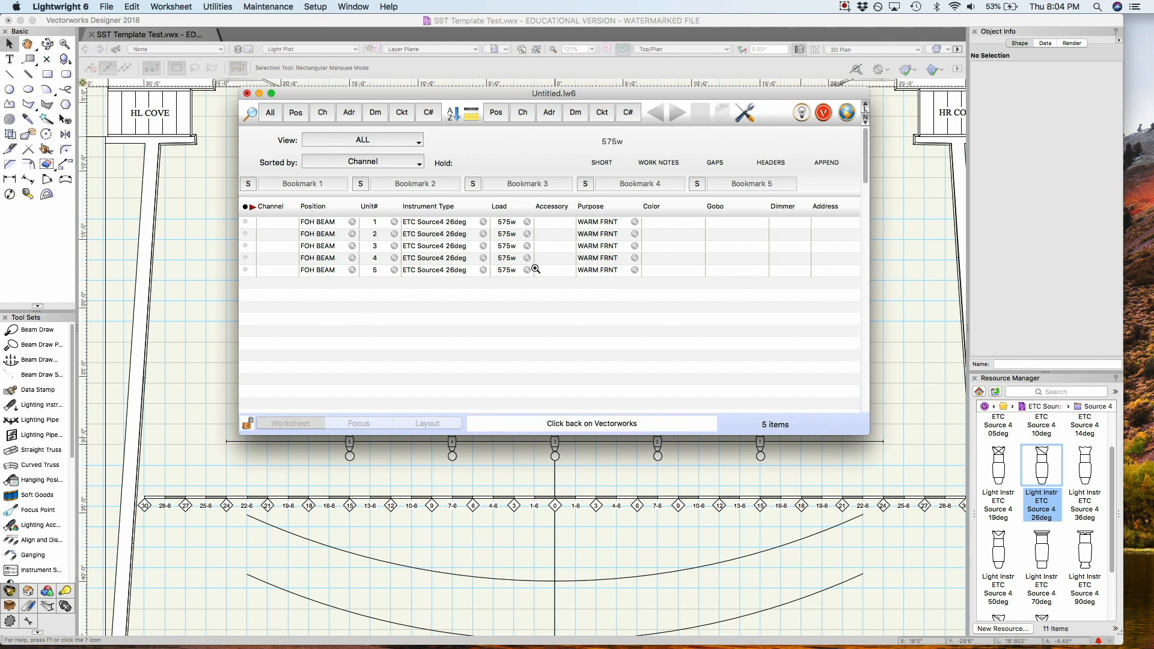
Step: Delete the unit 3 FOH BEAM instrument from the Lightwright worksheet and switch back to Vectorworks
left_click(247, 246)
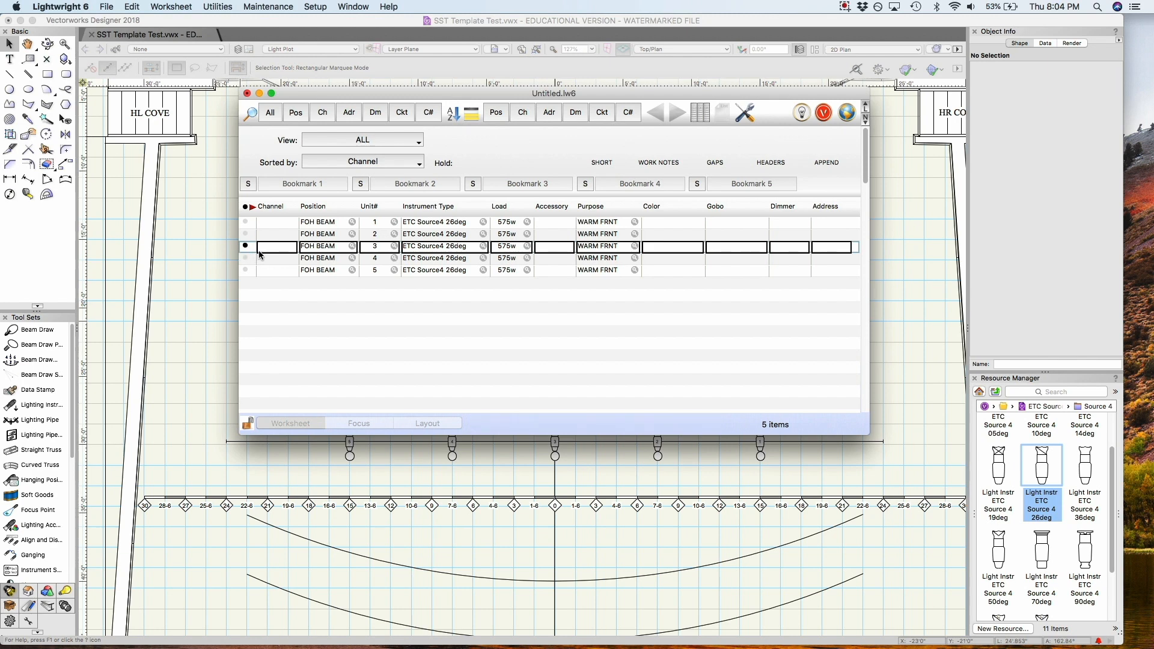
left_click(133, 7)
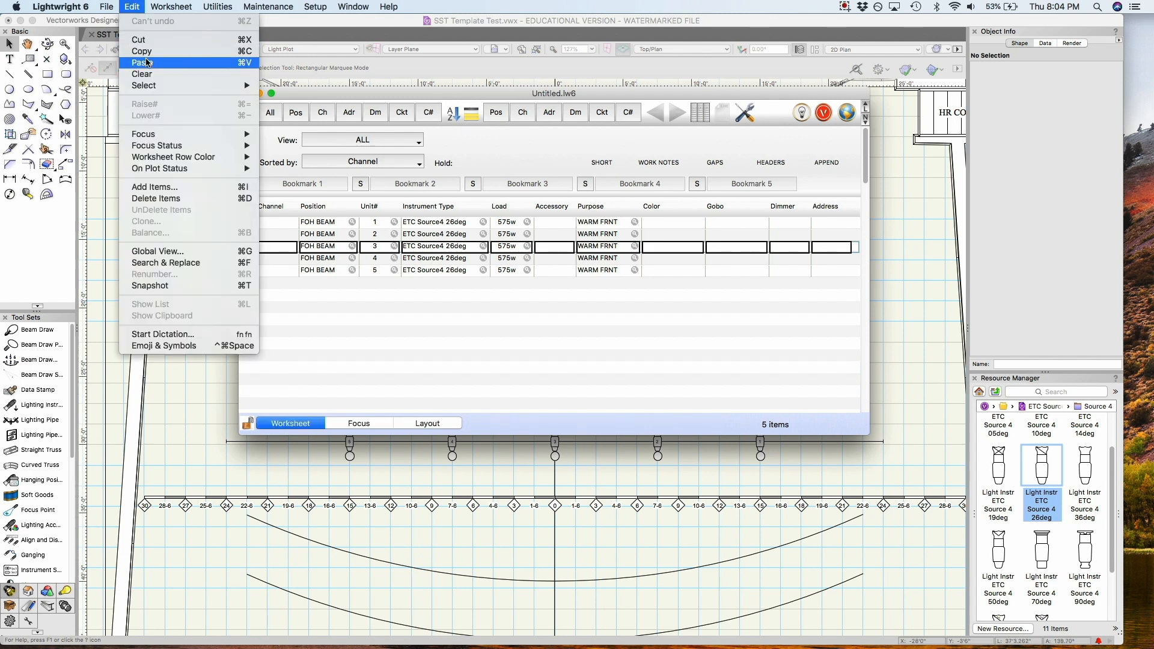
left_click(180, 198)
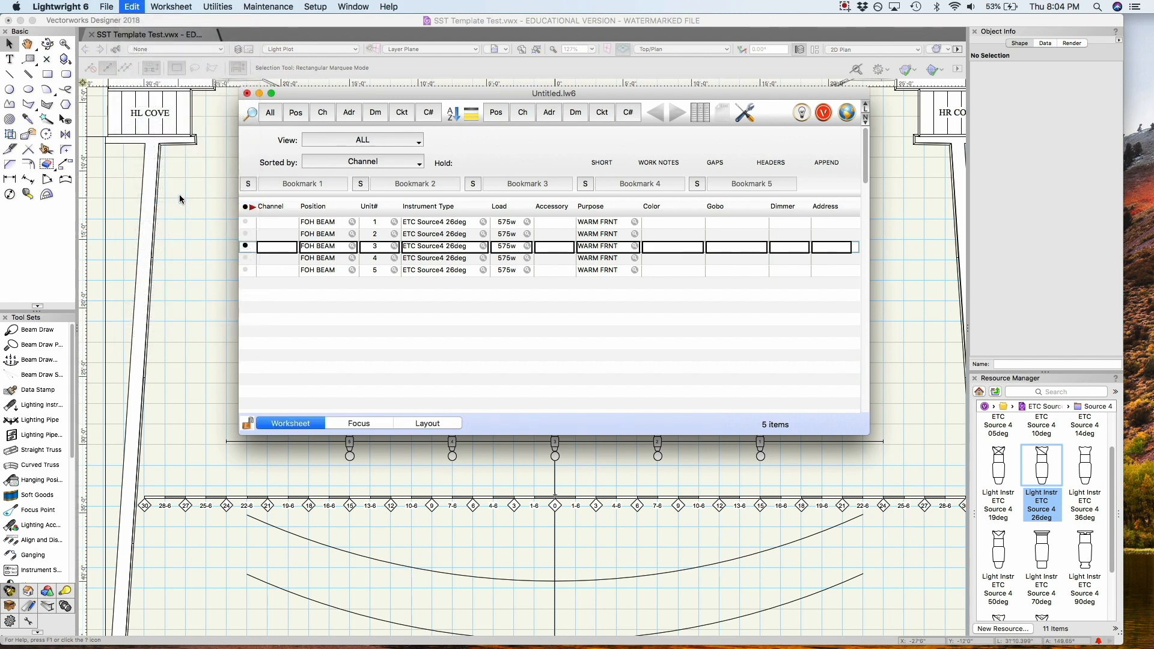
left_click(508, 242)
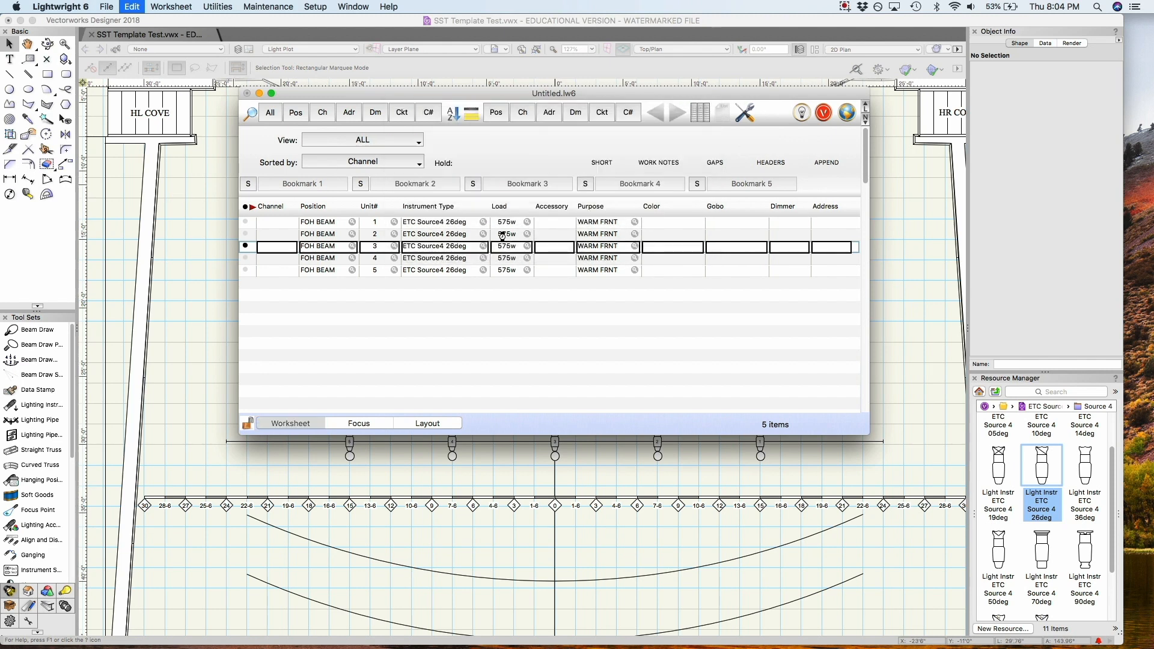
left_click(882, 229)
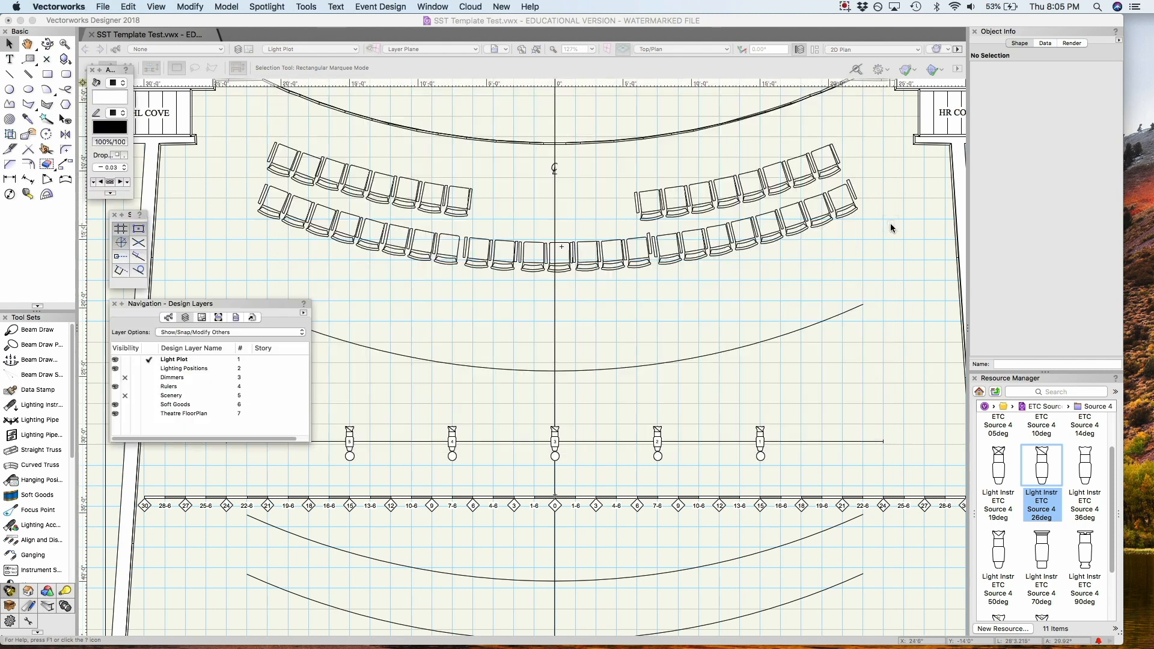